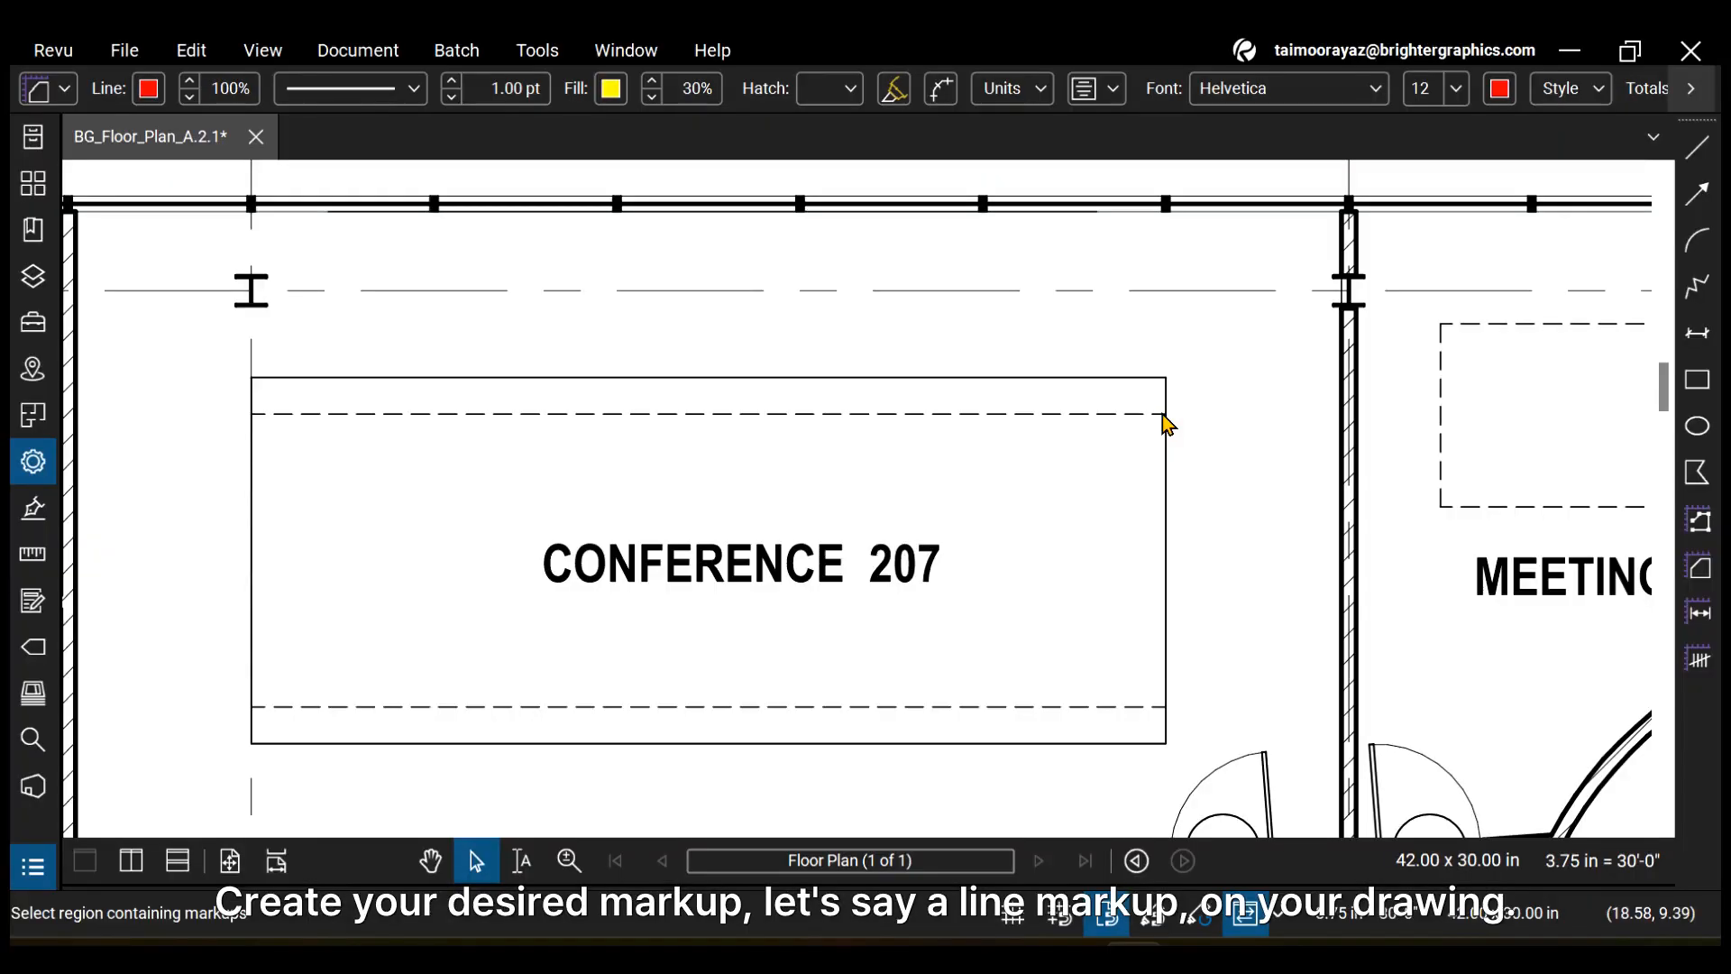
- Draw a red vertical line along the left edge of Conference 207 with the Line tool
{"action": "left_click", "coordinate": [1701, 144]}
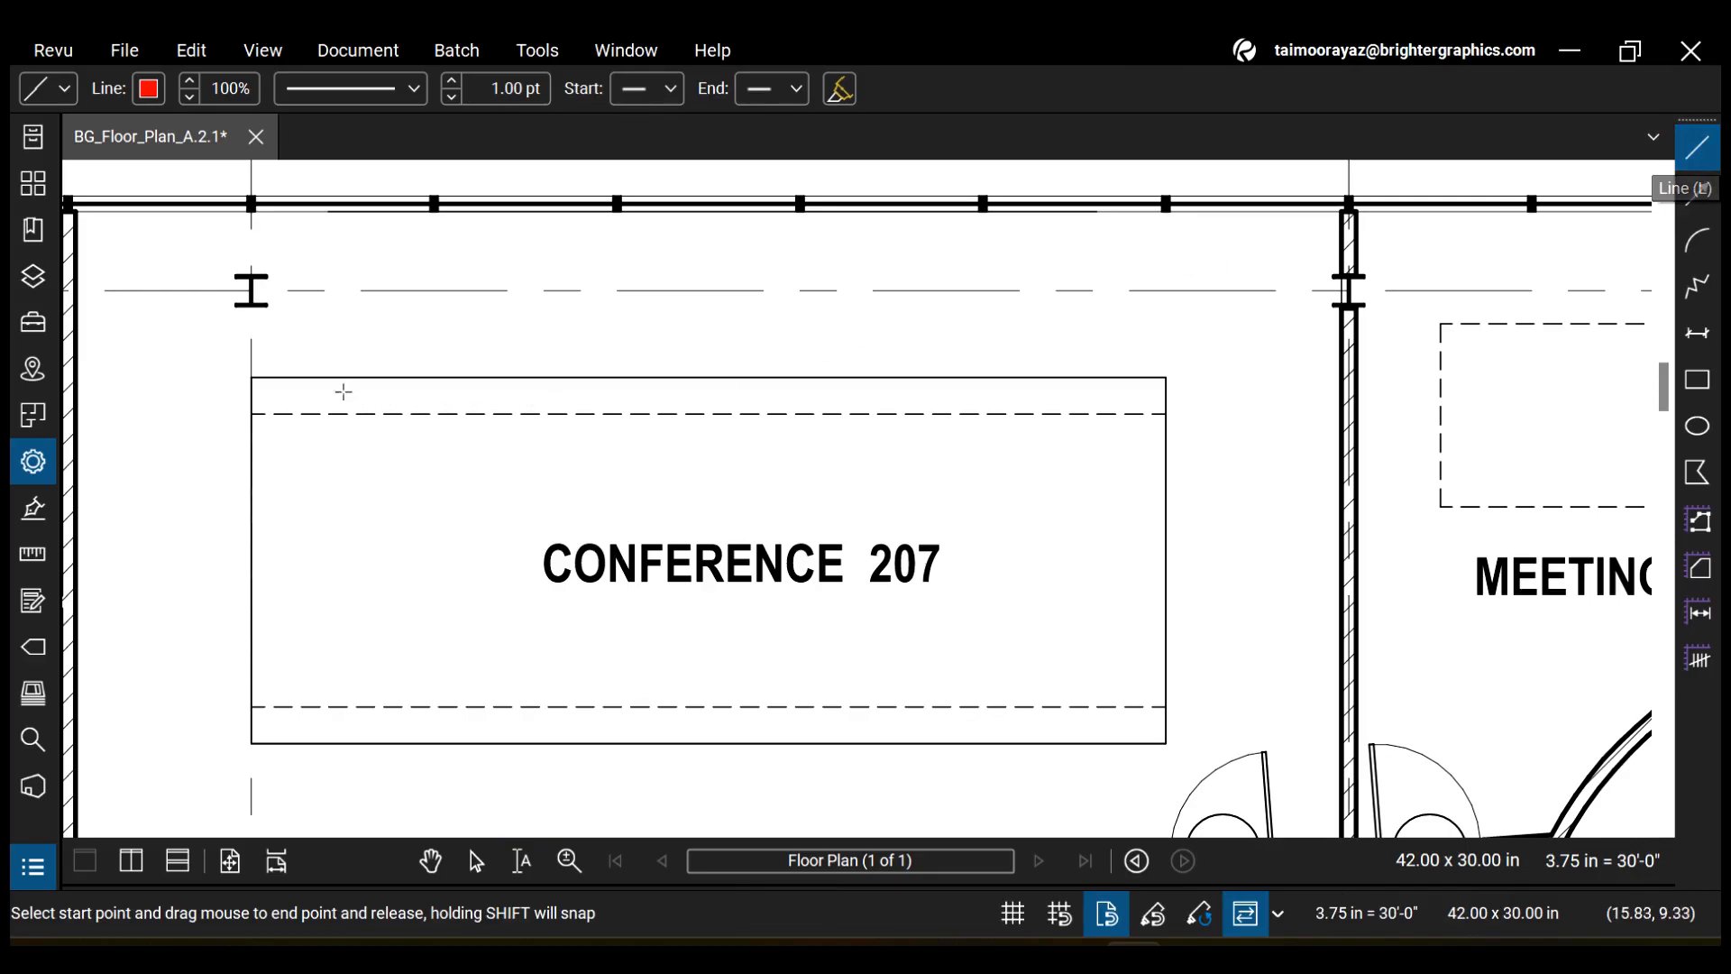
{"action": "left_click_drag", "start_coordinate": [252, 378], "coordinate": [250, 743]}
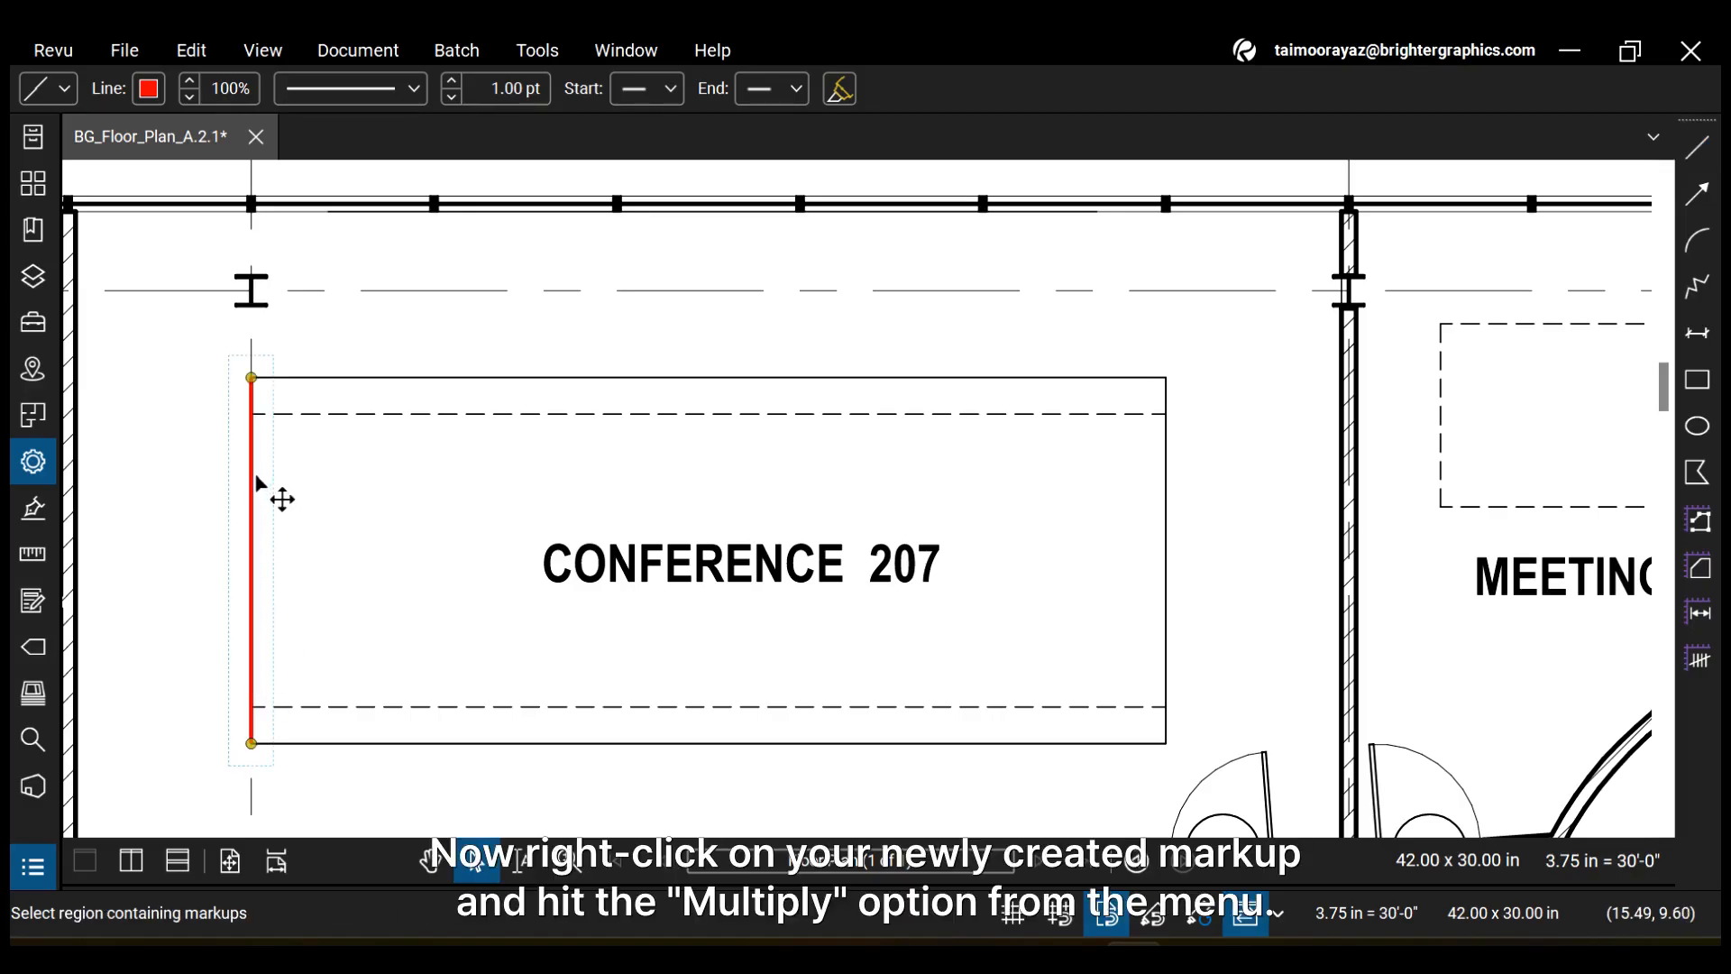
- Open Multiply... from the red line's context menu
{"action": "right_click", "coordinate": [257, 483]}
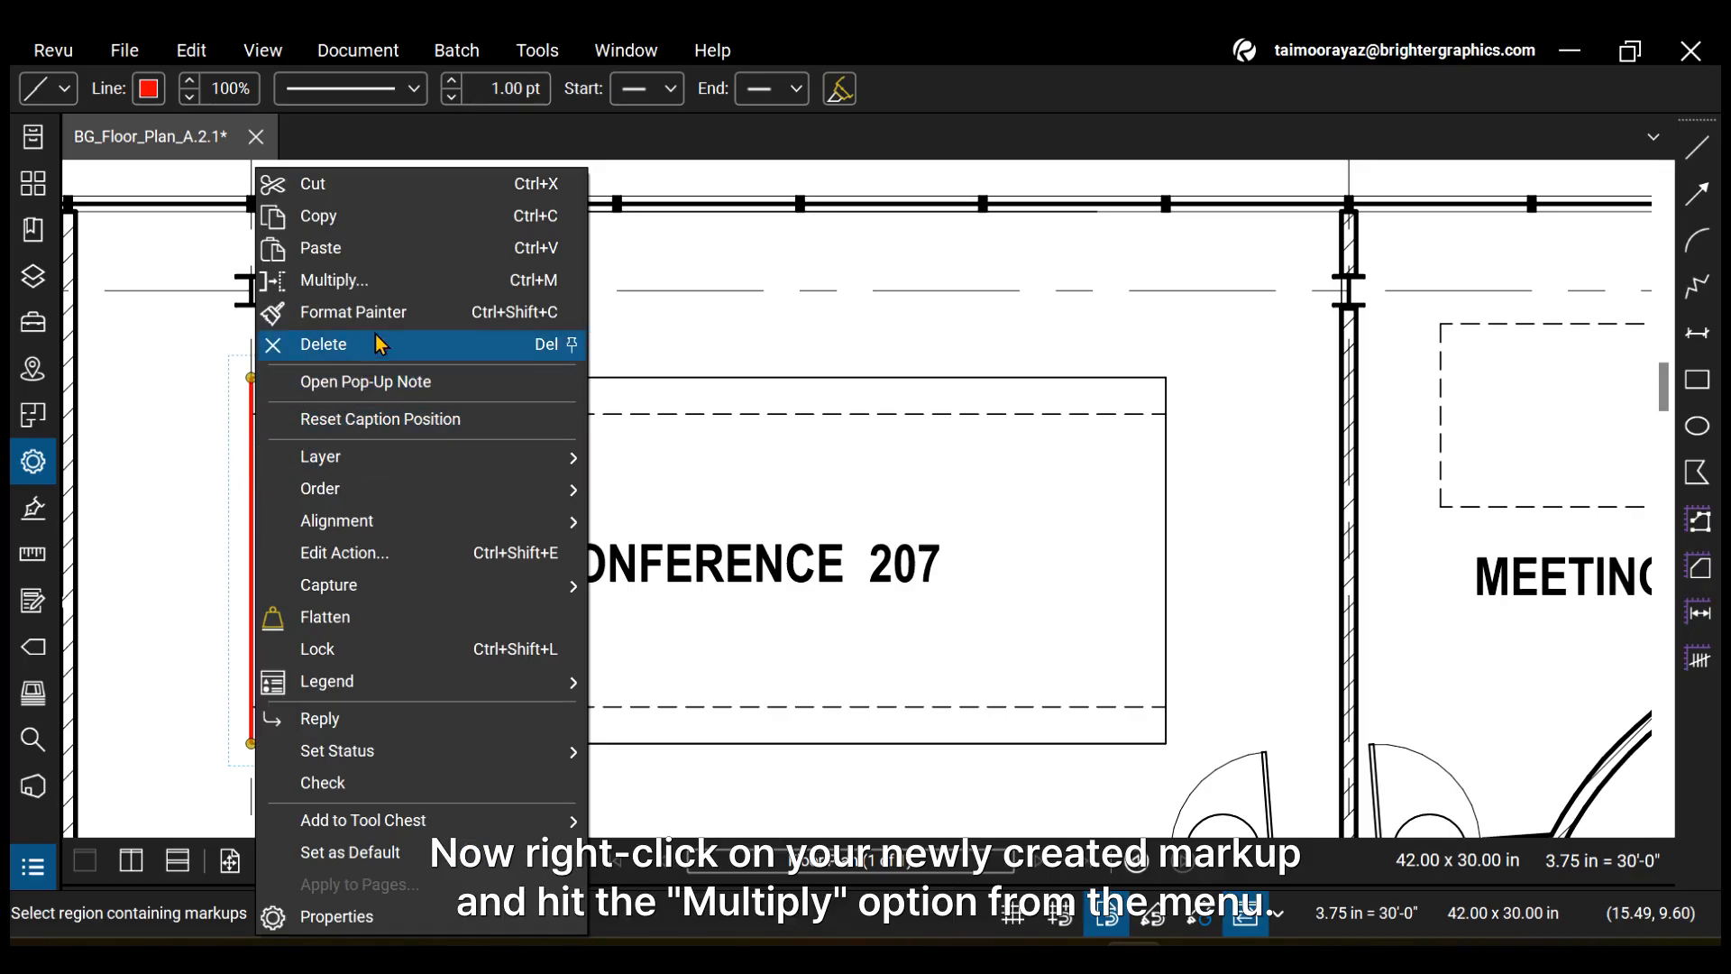
{"action": "left_click", "coordinate": [424, 274]}
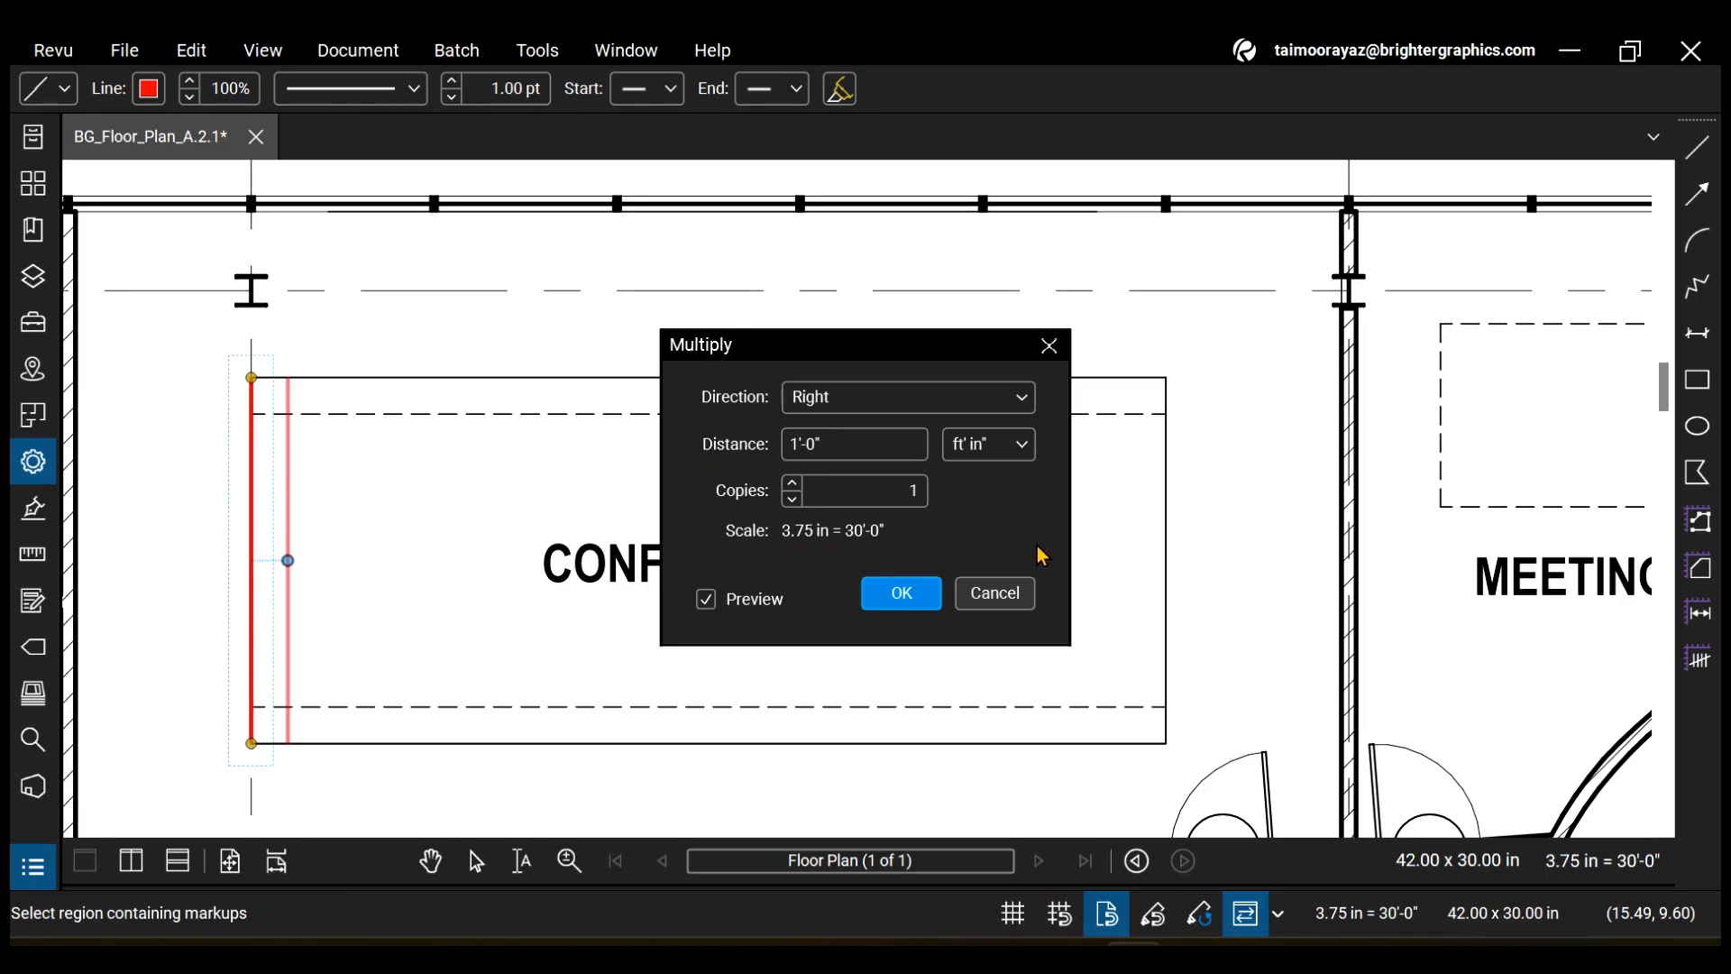
- Set the copy direction to Right after briefly trying Left
{"action": "left_click", "coordinate": [1022, 396]}
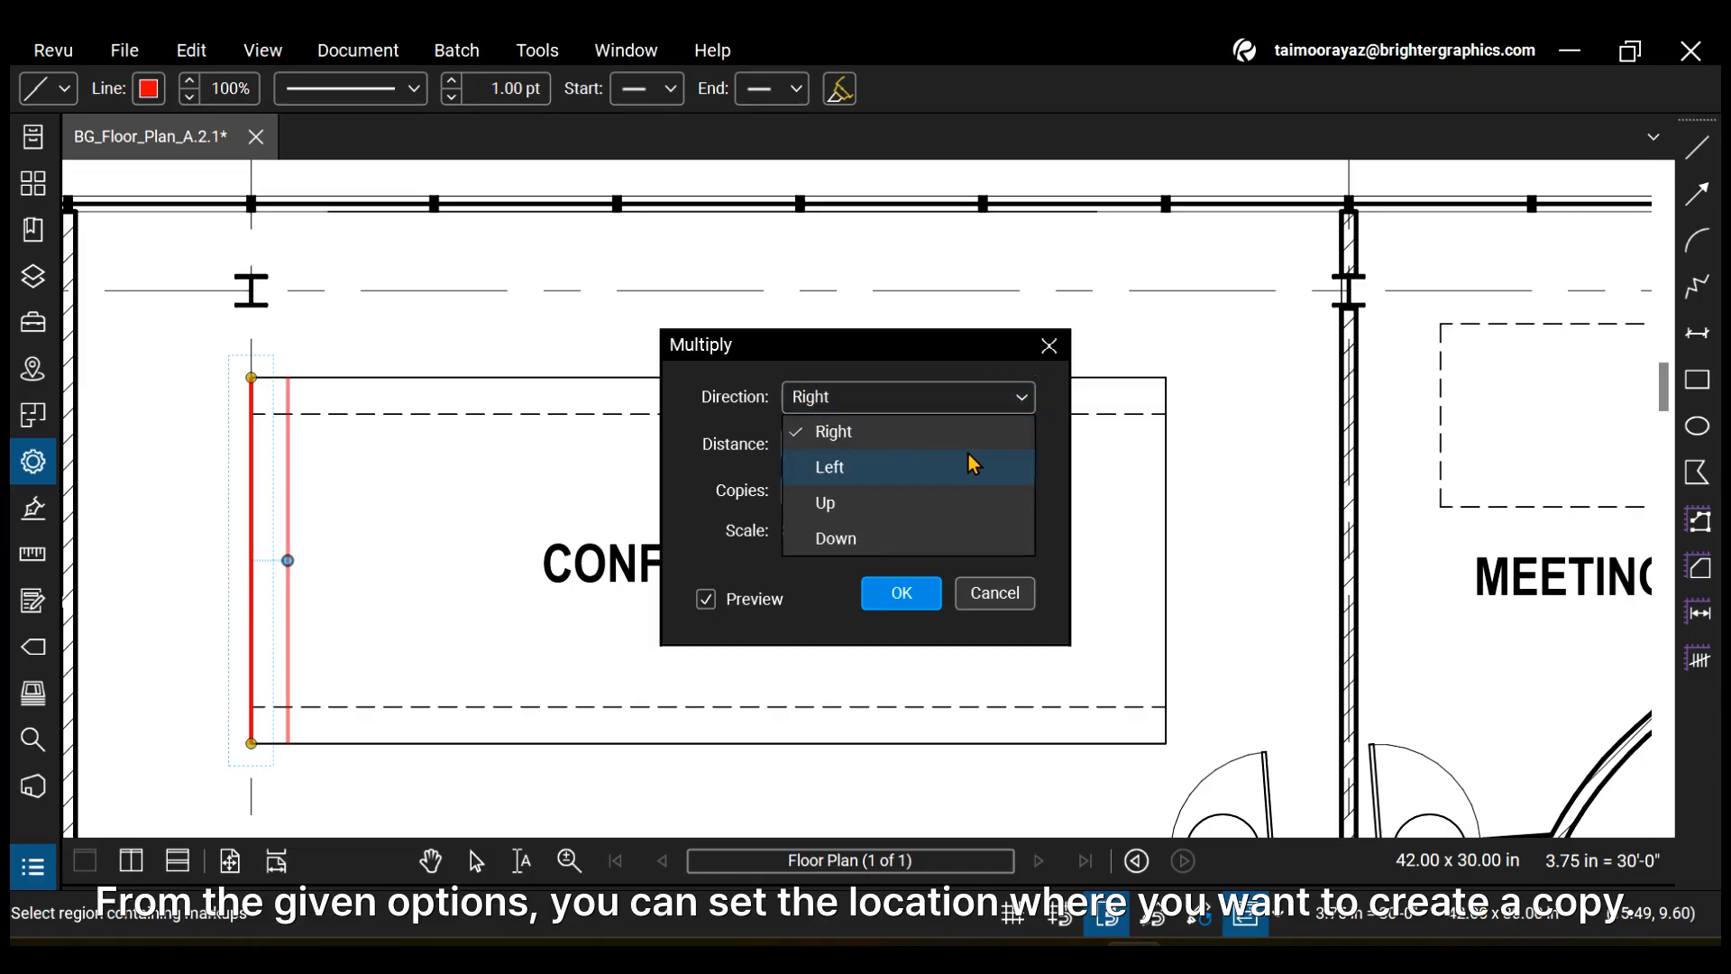
{"action": "left_click", "coordinate": [947, 466]}
{"action": "left_click", "coordinate": [974, 397]}
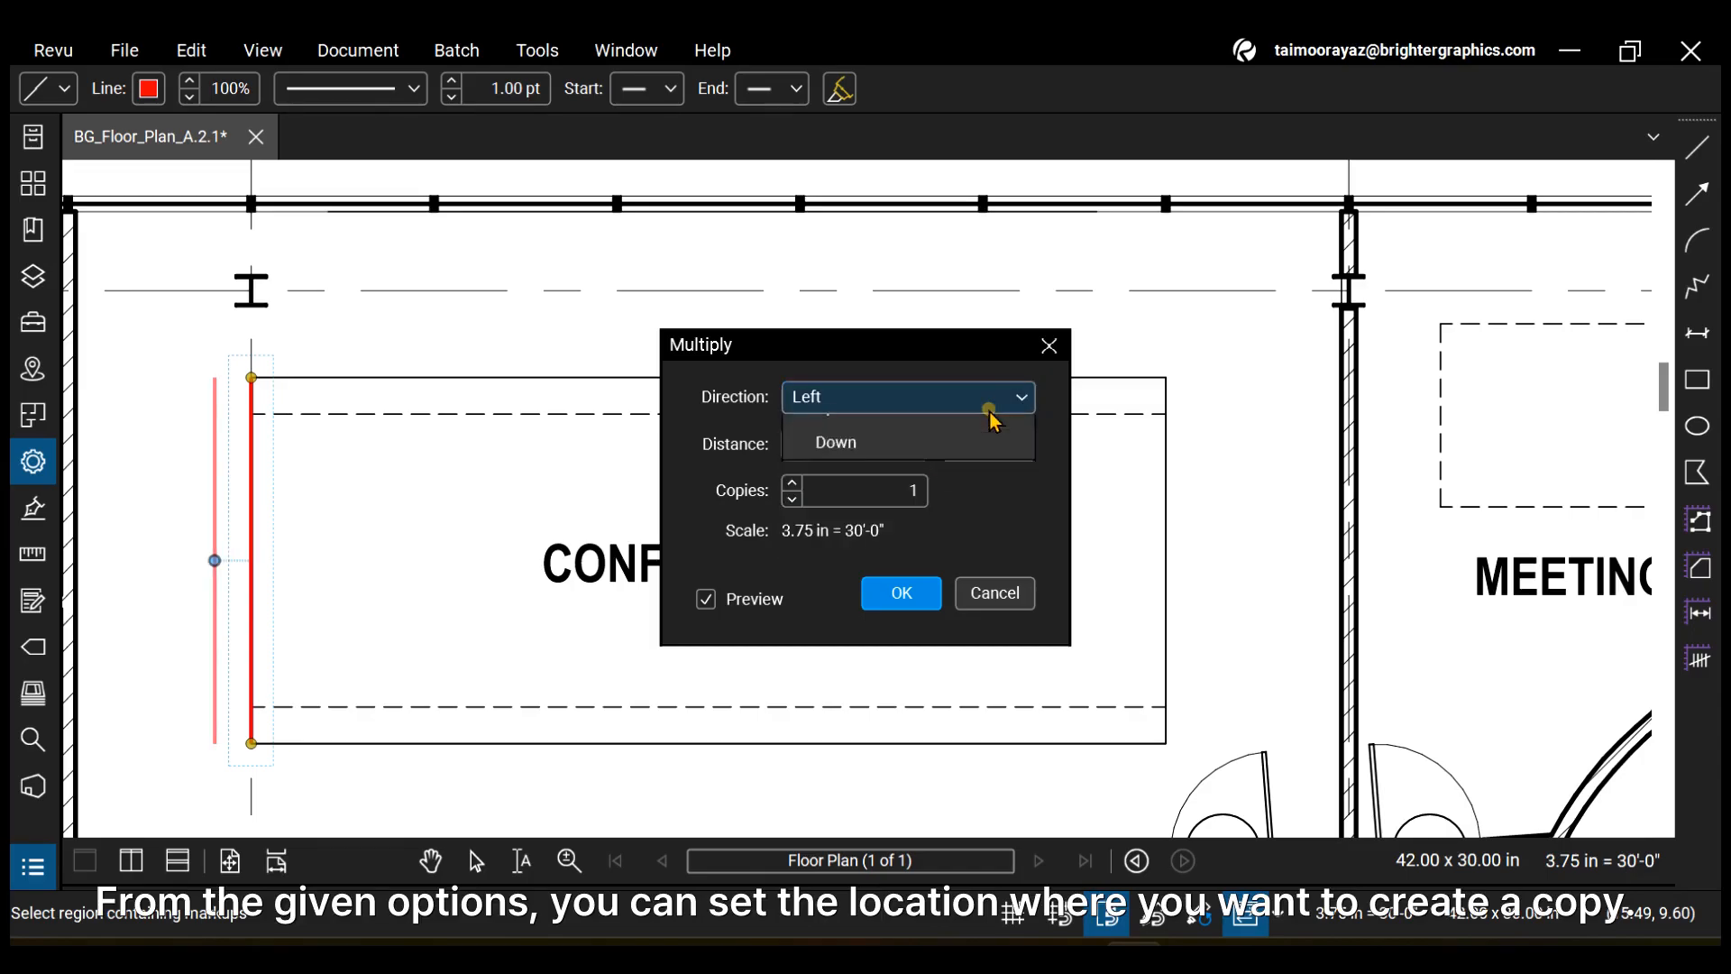
{"action": "left_click", "coordinate": [971, 430]}
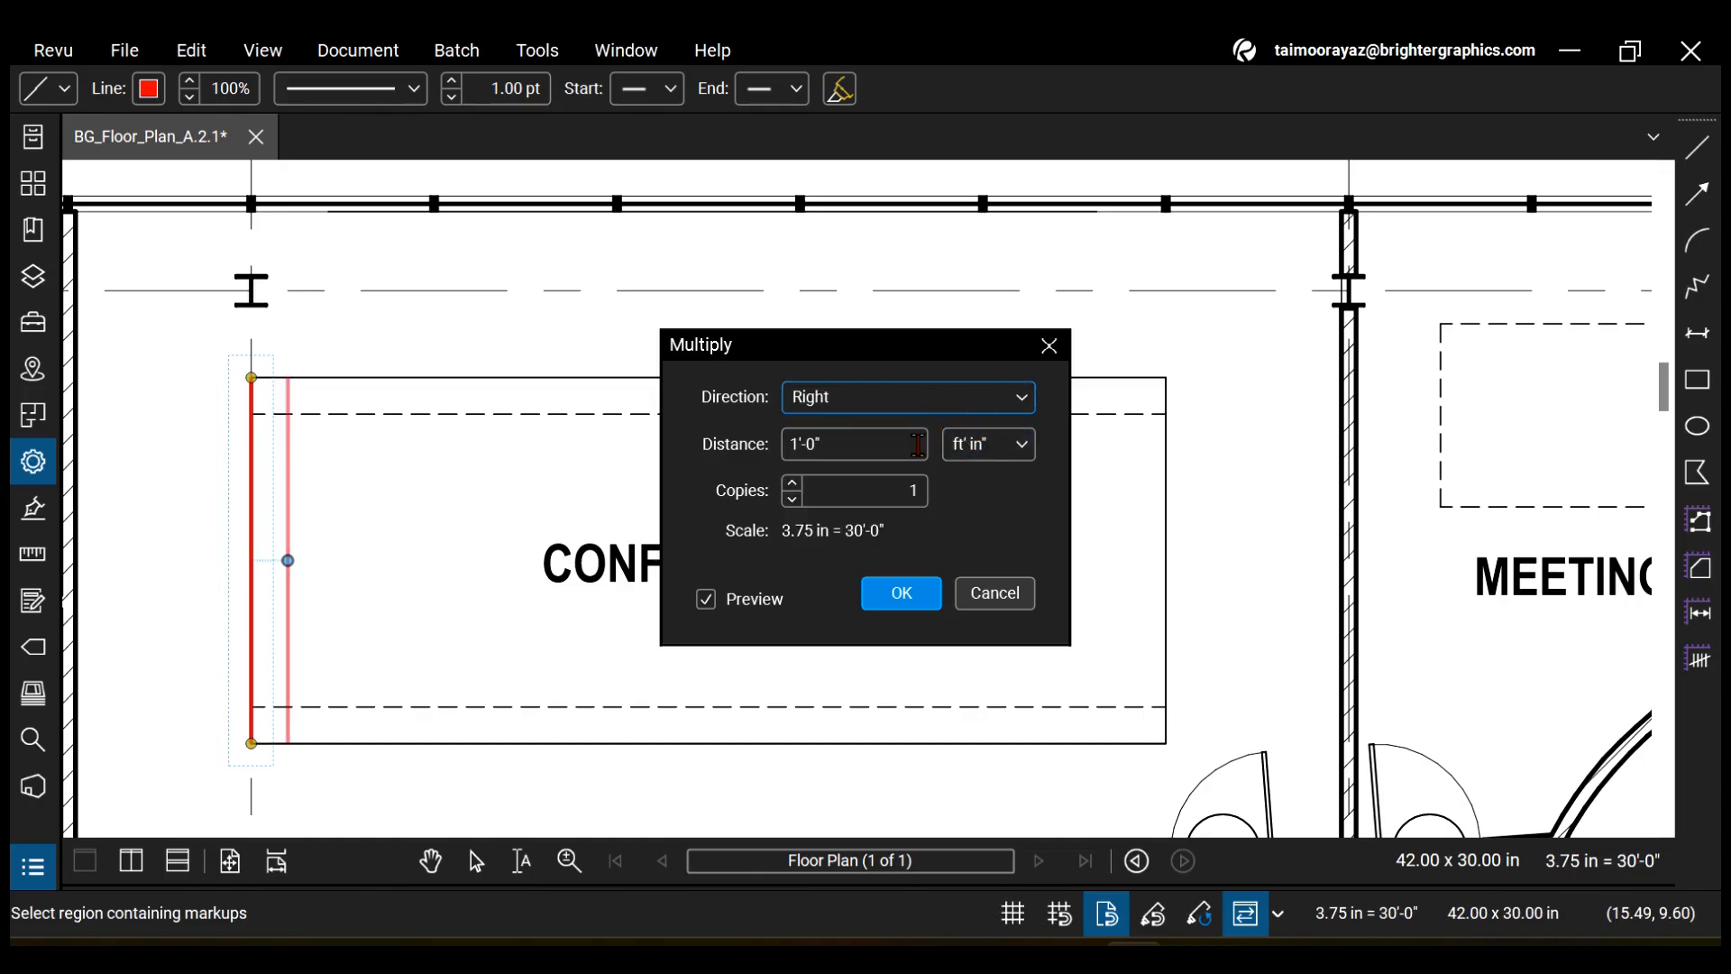
- Set the copy spacing to 10 inches, passing through 2 ft and 5 ft values
{"action": "left_click", "coordinate": [855, 443]}
{"action": "type", "text": "2"}
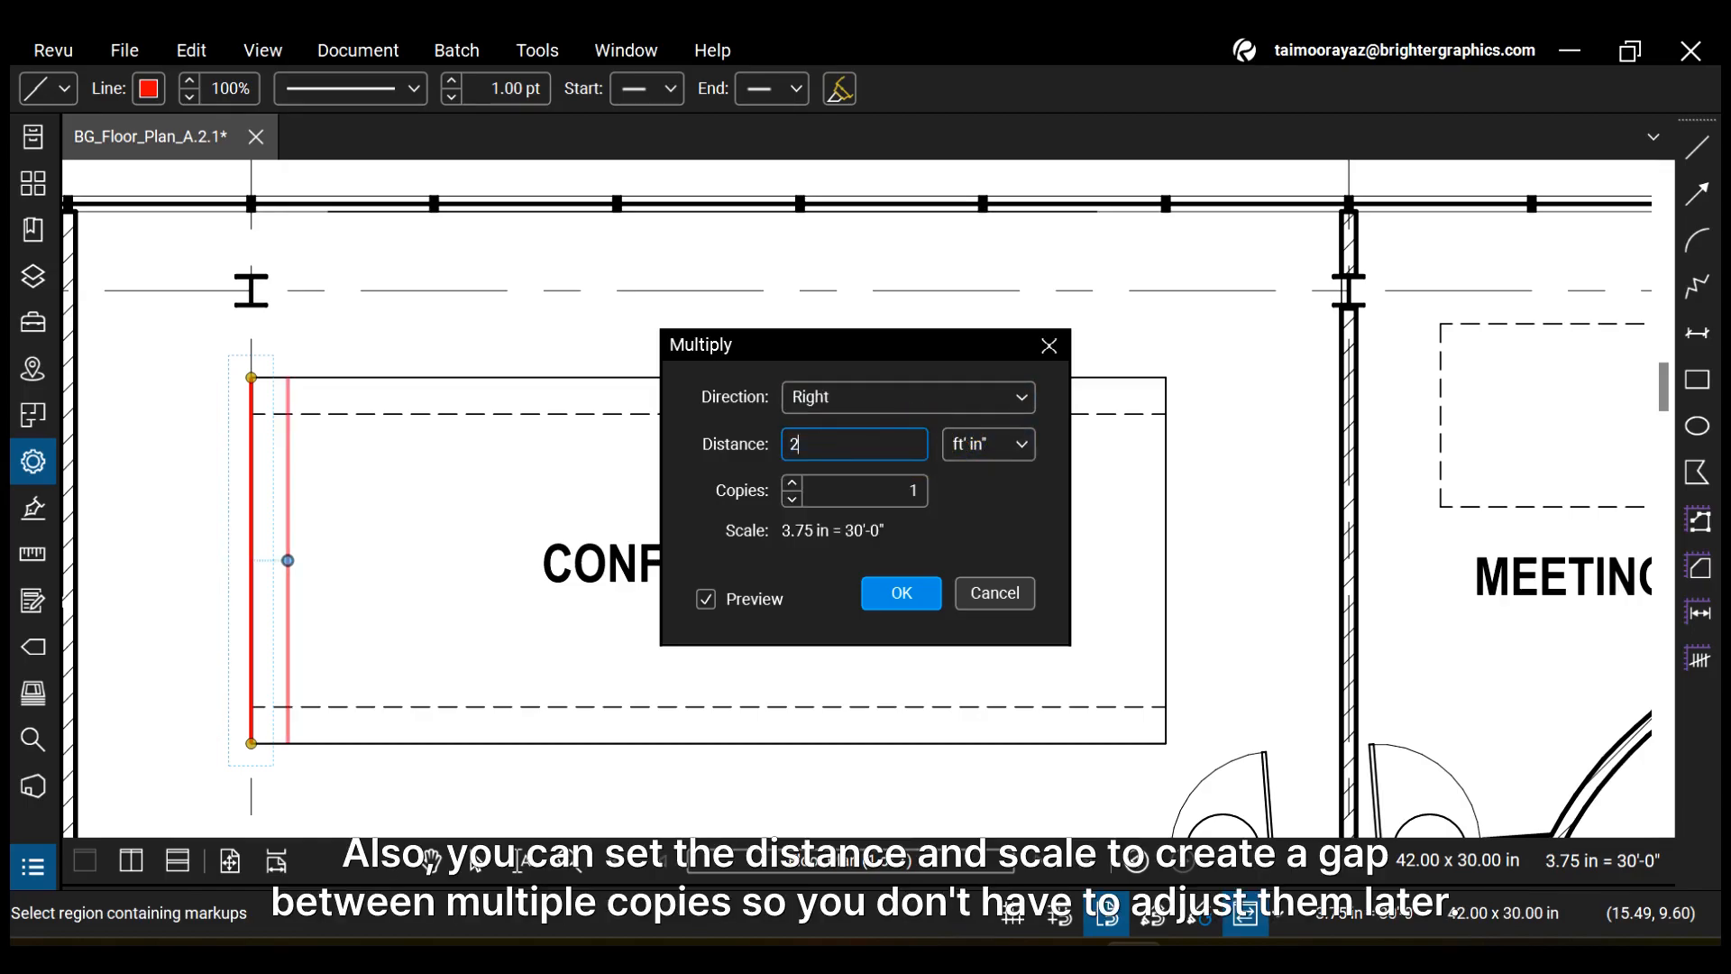
{"action": "key", "text": "Tab"}
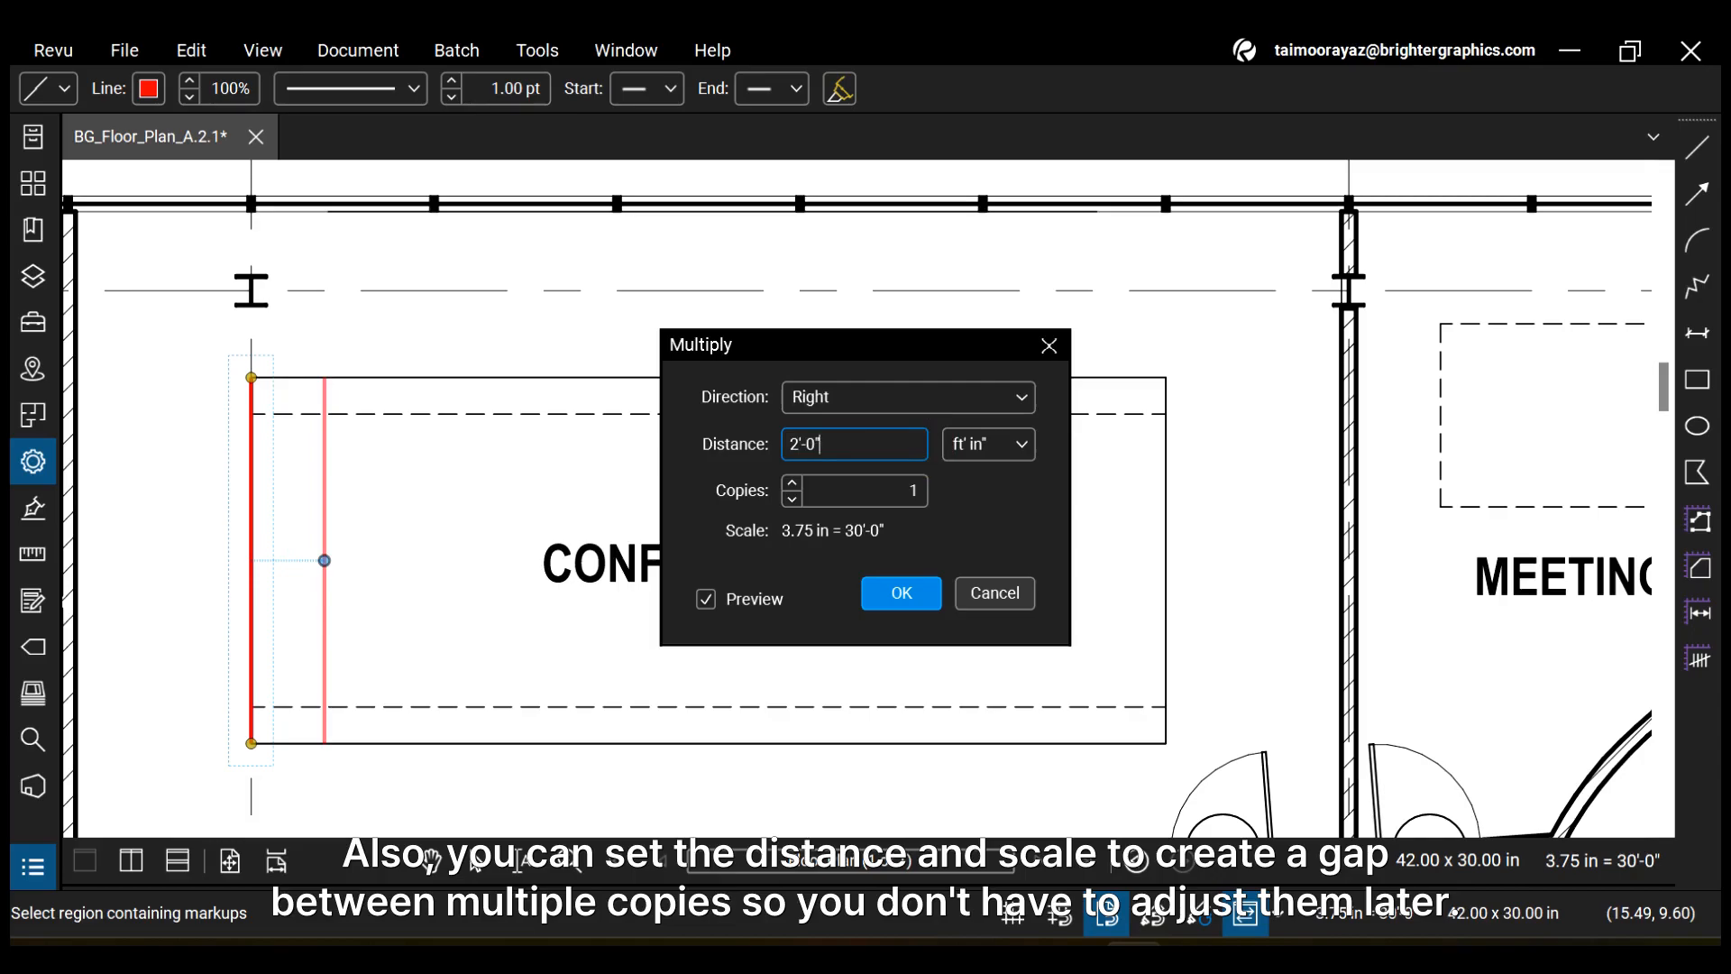
{"action": "double_click", "coordinate": [805, 443]}
{"action": "type", "text": "5"}
{"action": "key", "text": "Tab"}
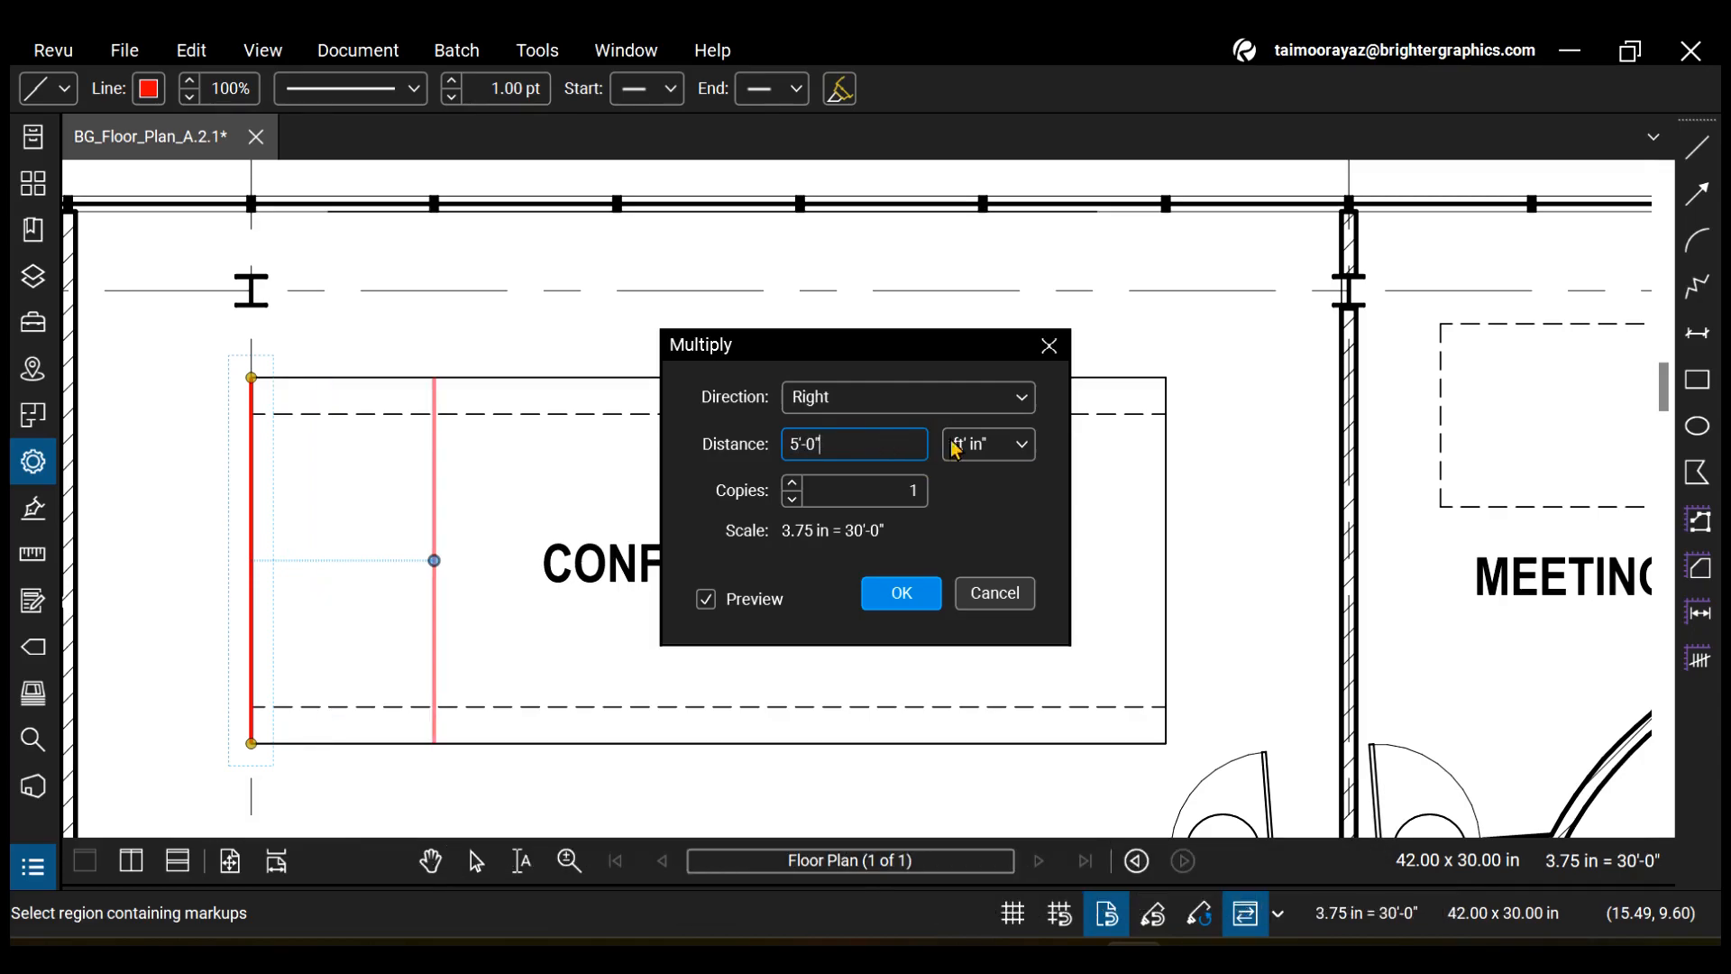
{"action": "left_click", "coordinate": [1004, 447]}
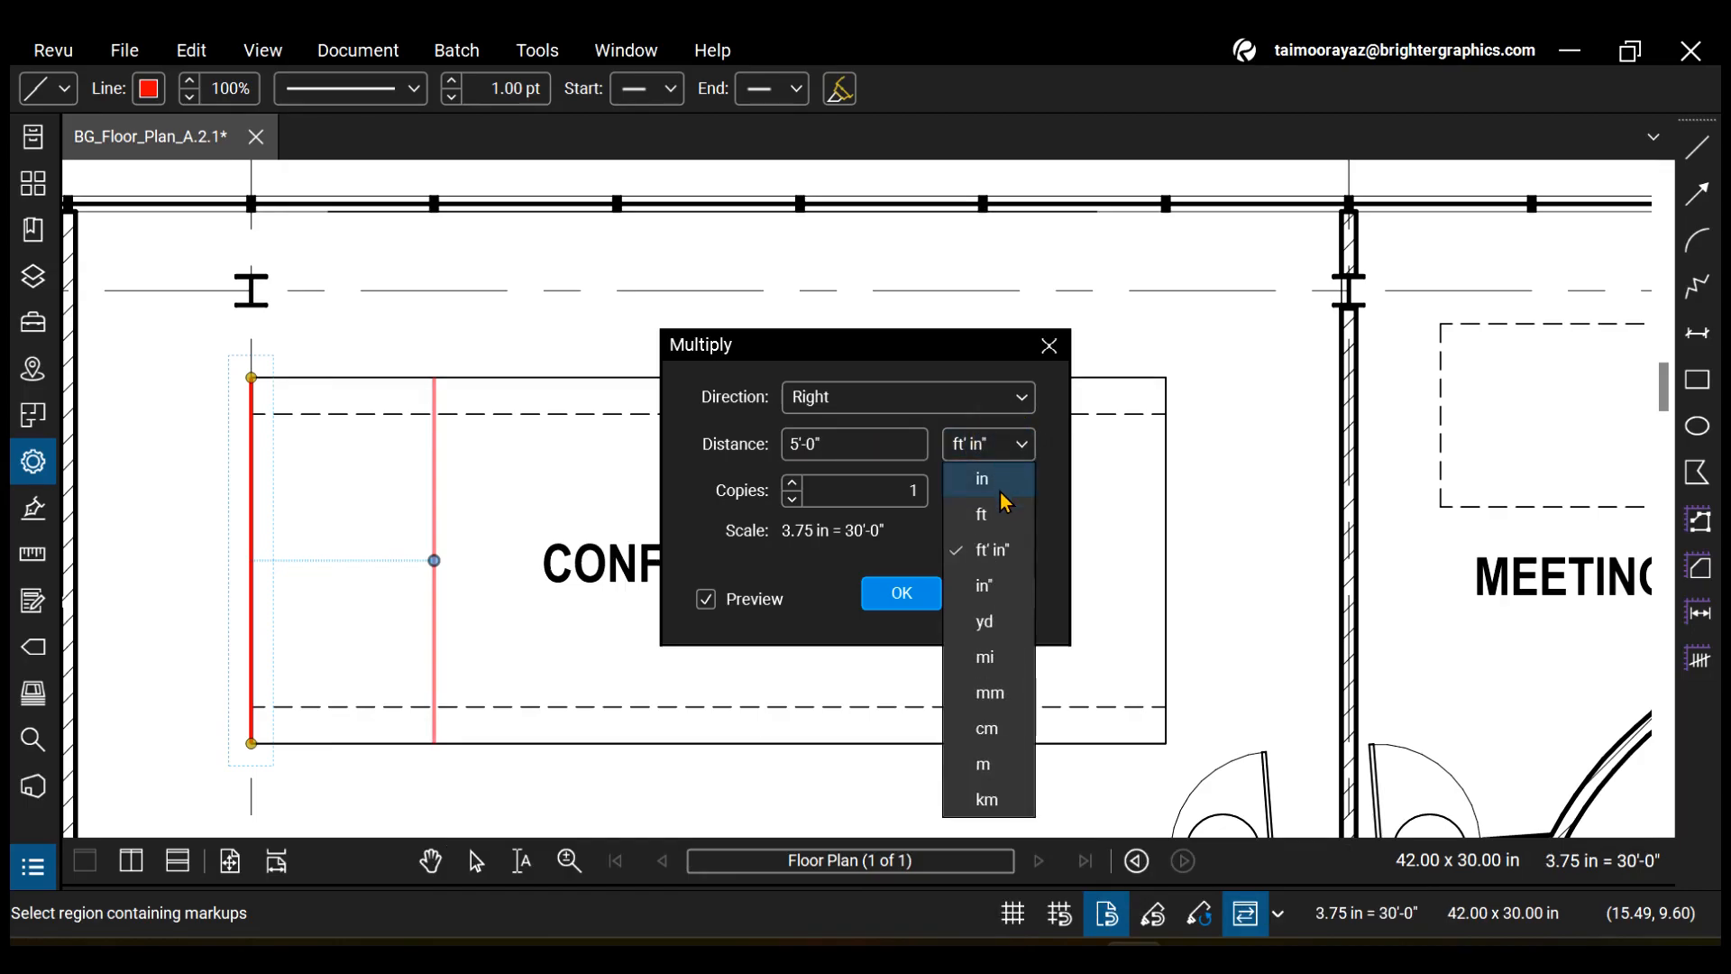
{"action": "left_click", "coordinate": [982, 479]}
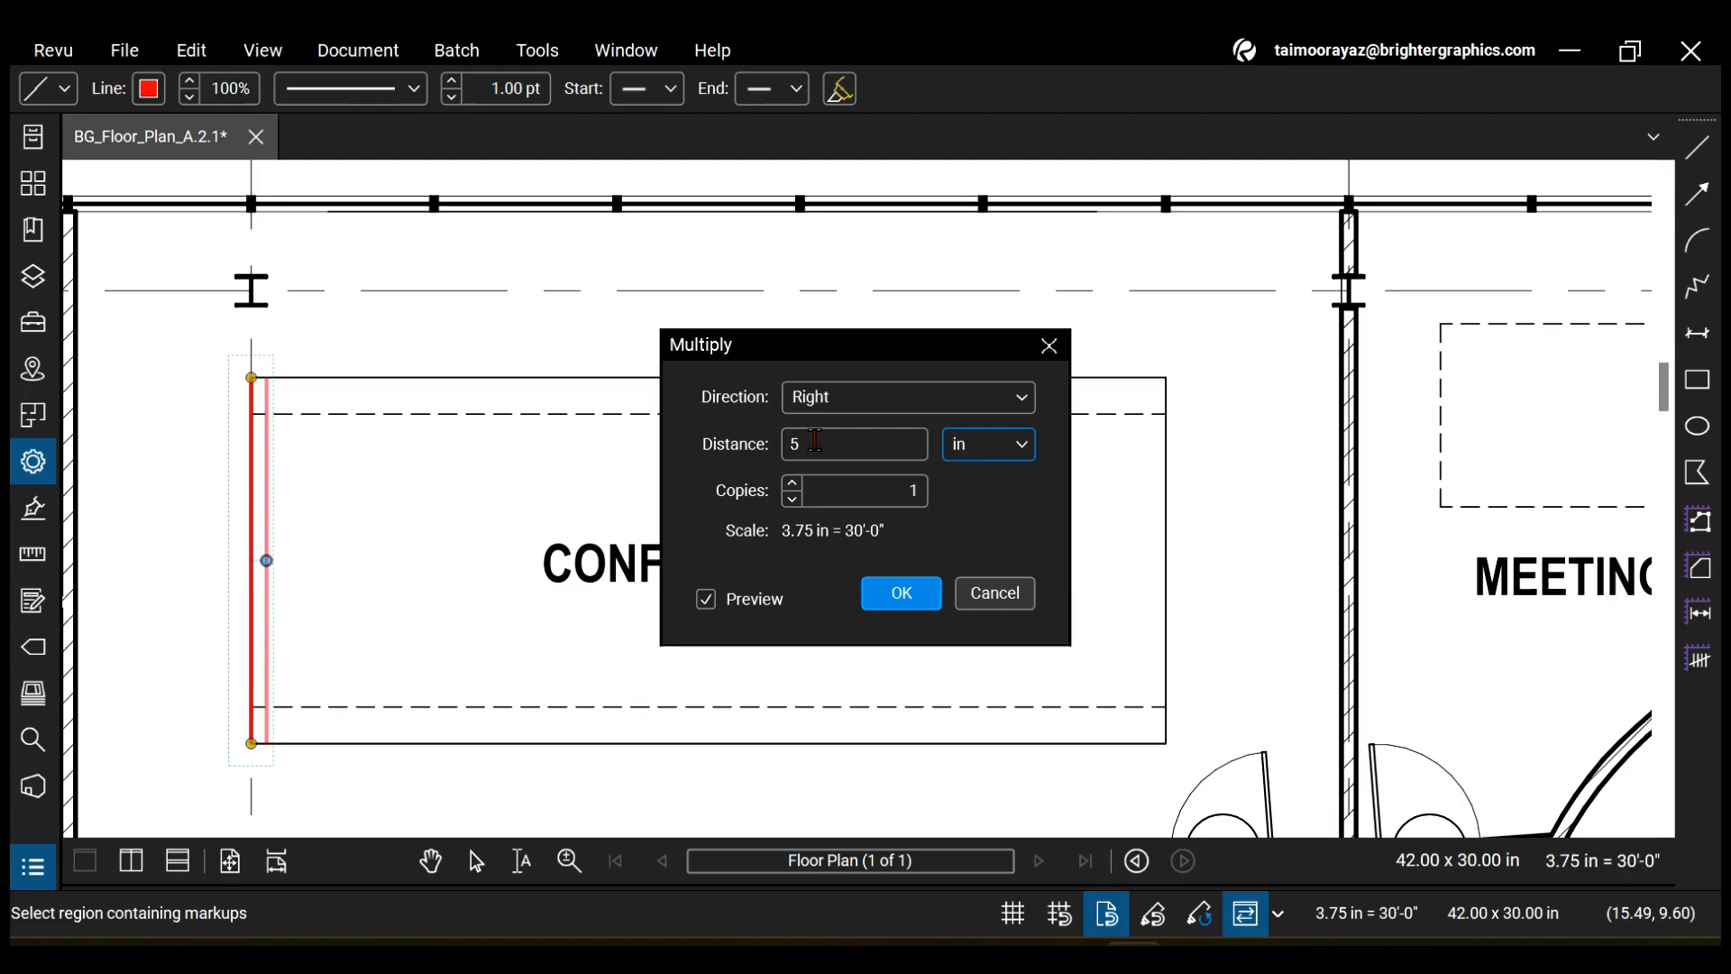
{"action": "double_click", "coordinate": [812, 443]}
{"action": "type", "text": "10"}
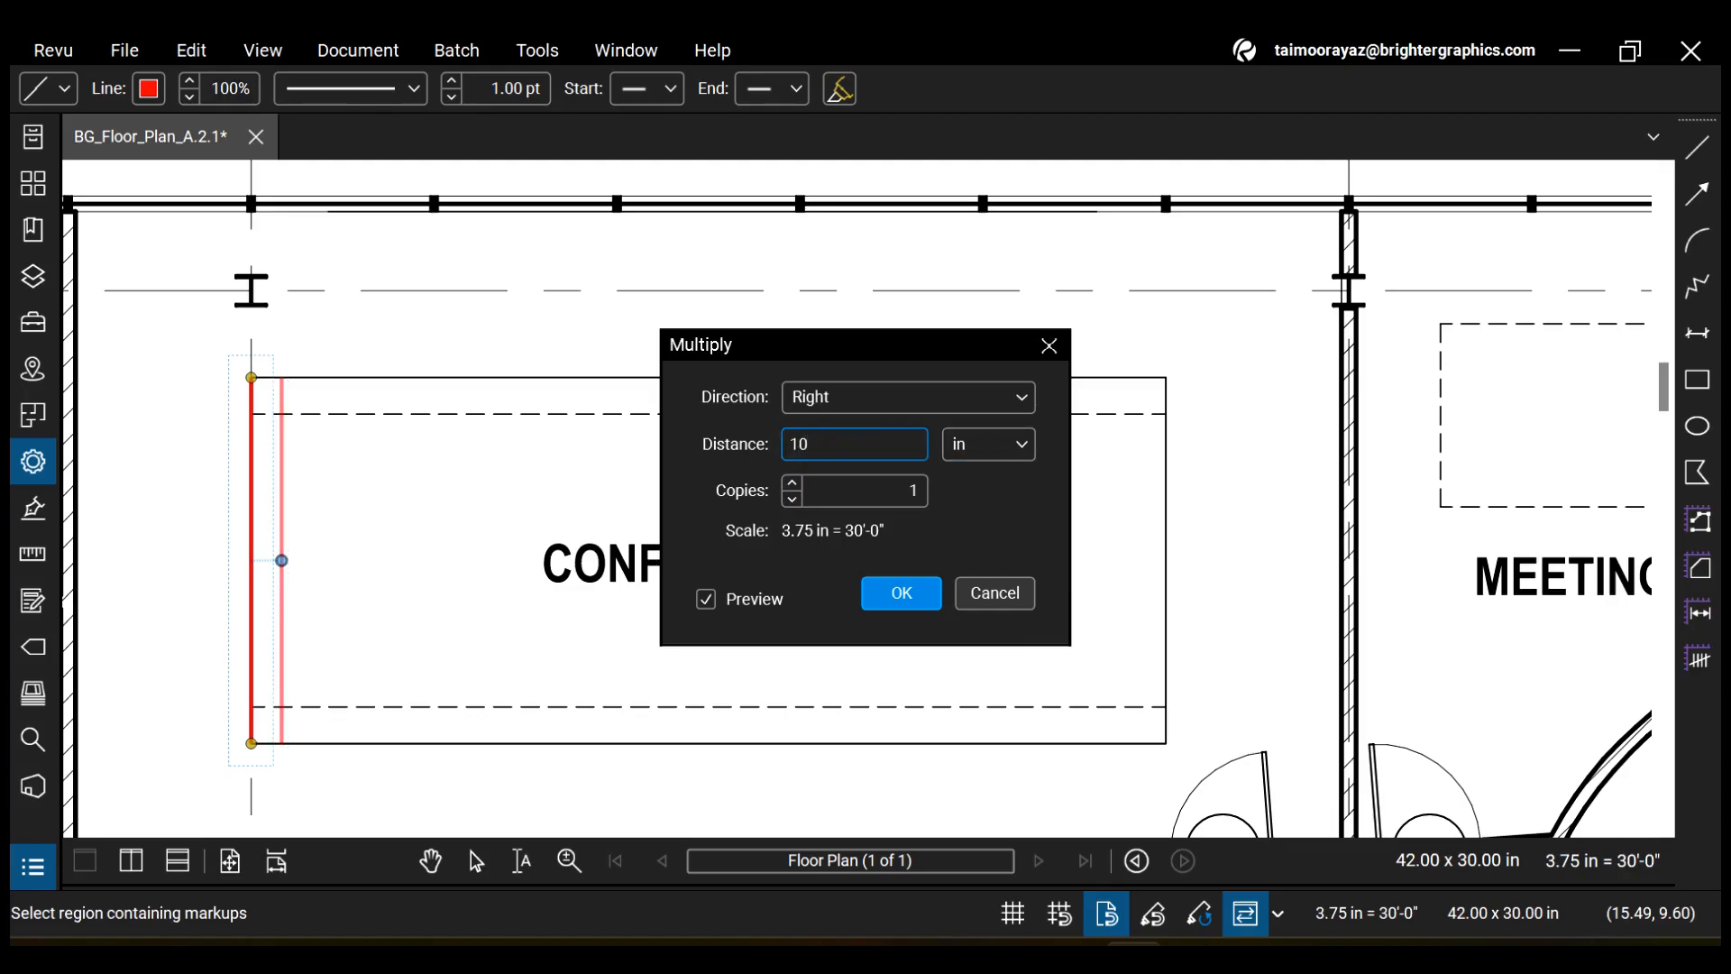
- Raise the number of copies to 5 and toggle the copy preview off and on
{"action": "left_click", "coordinate": [791, 484]}
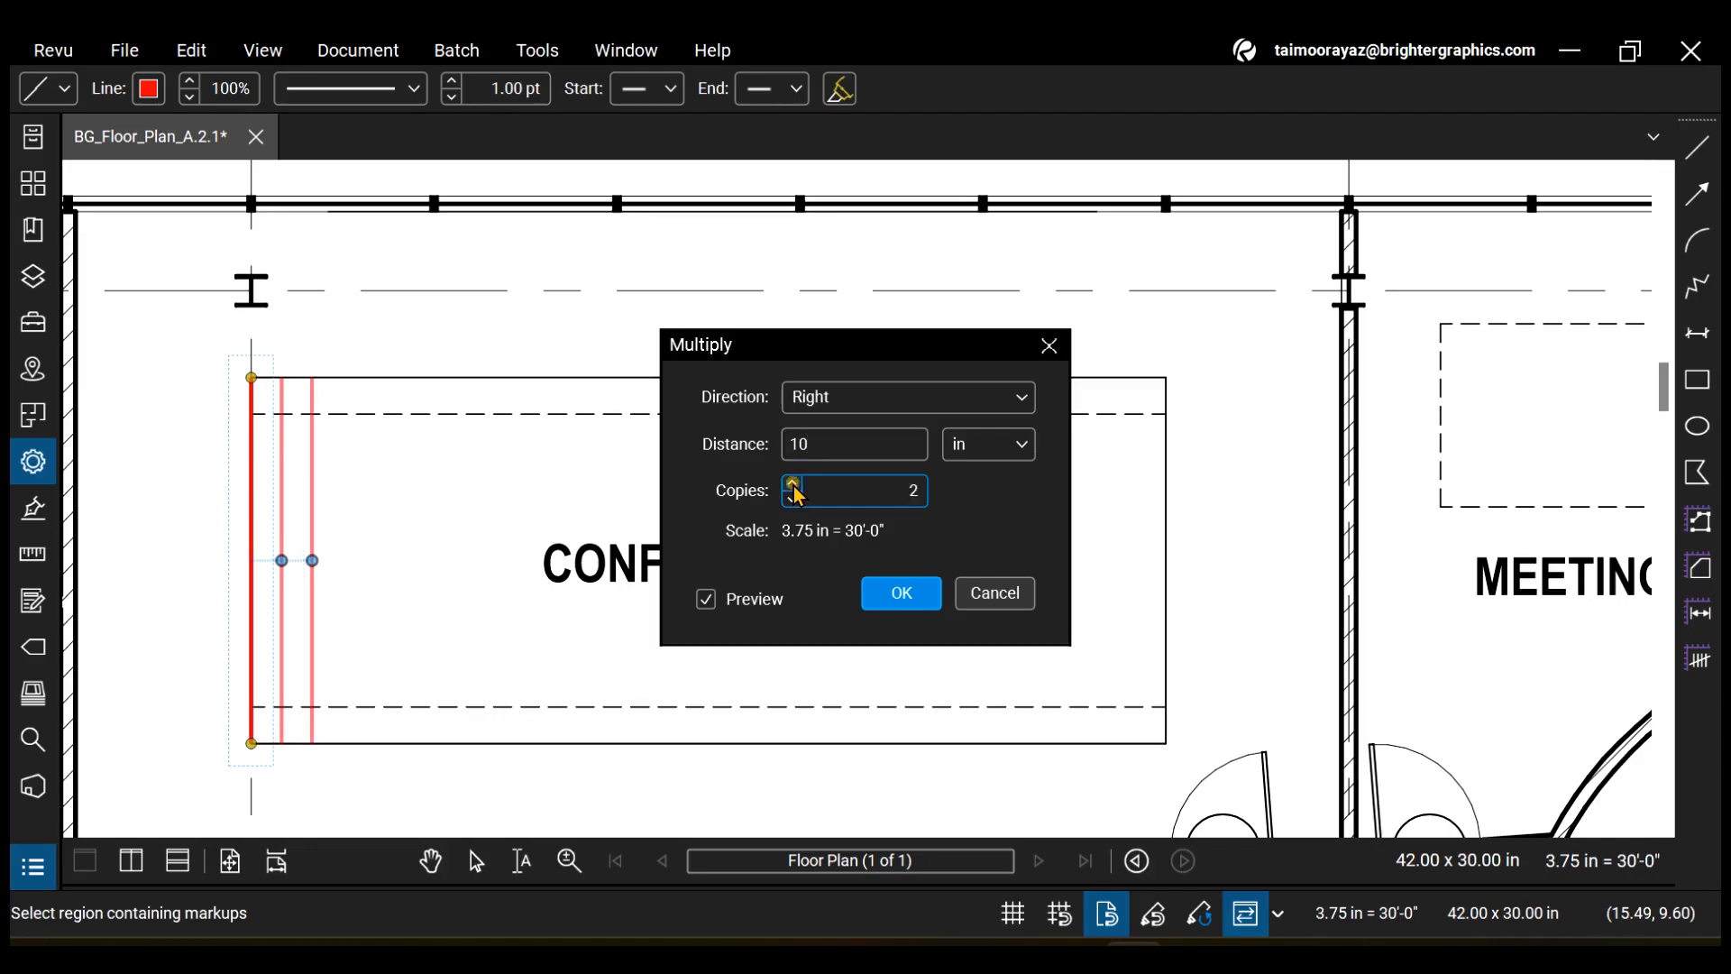
{"action": "left_click", "coordinate": [791, 484]}
{"action": "left_click", "coordinate": [792, 484]}
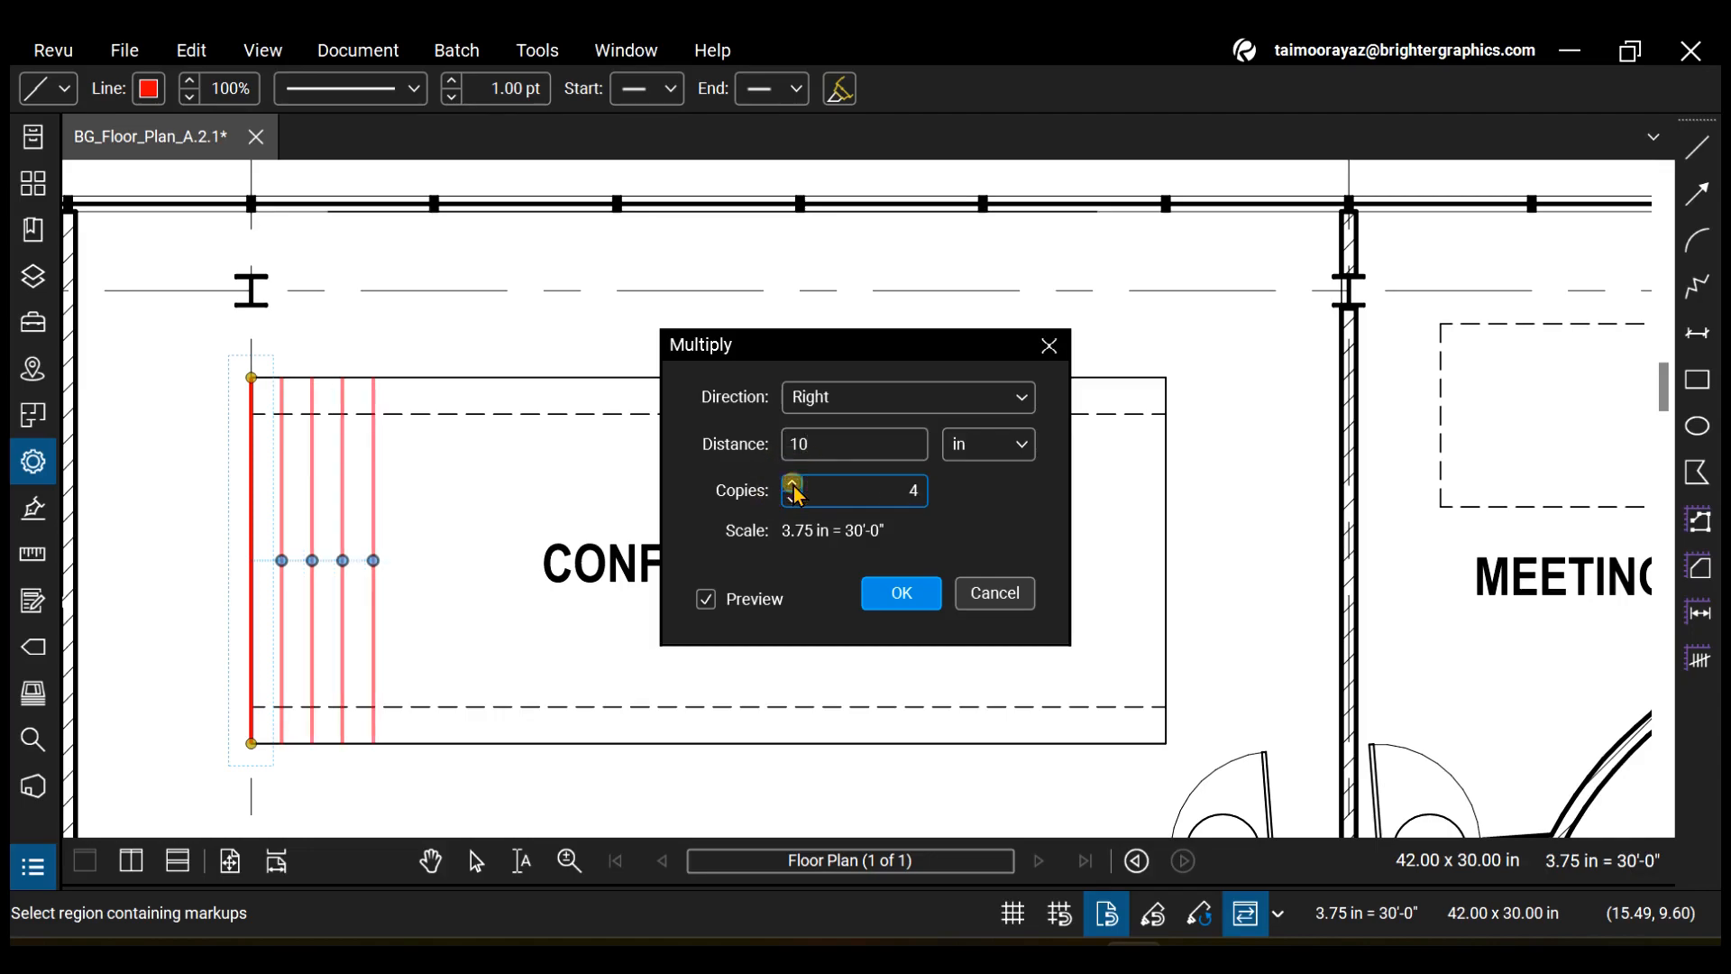
{"action": "left_click", "coordinate": [791, 485]}
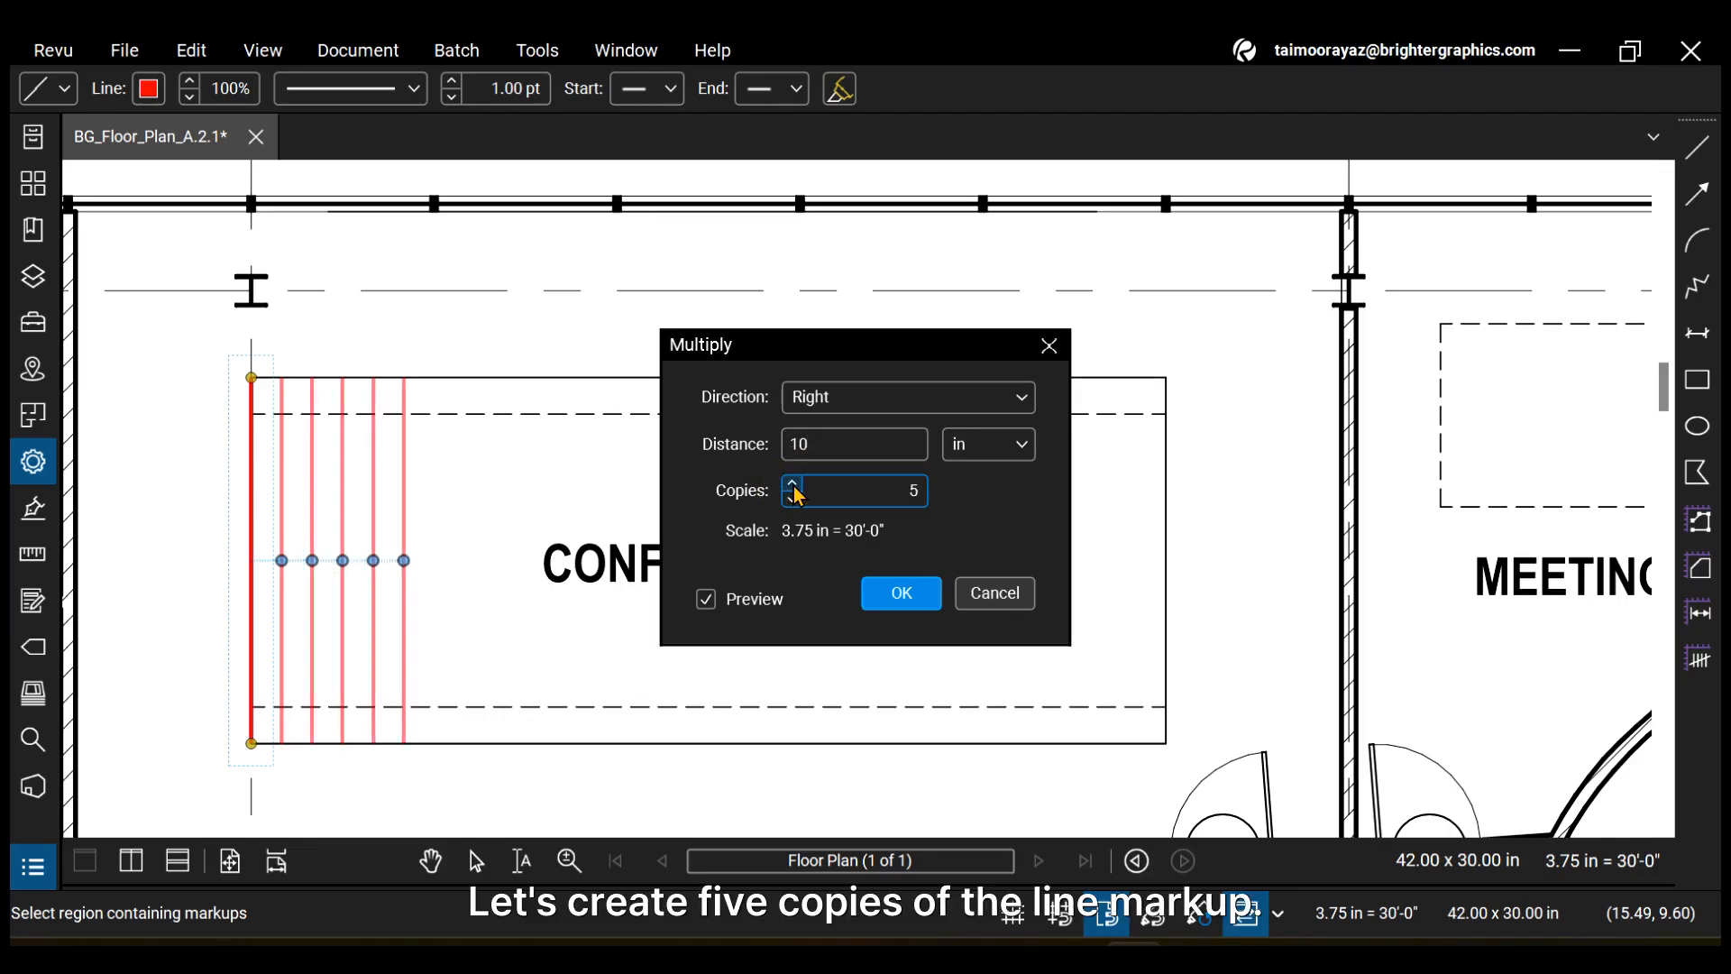
{"action": "left_click", "coordinate": [706, 600]}
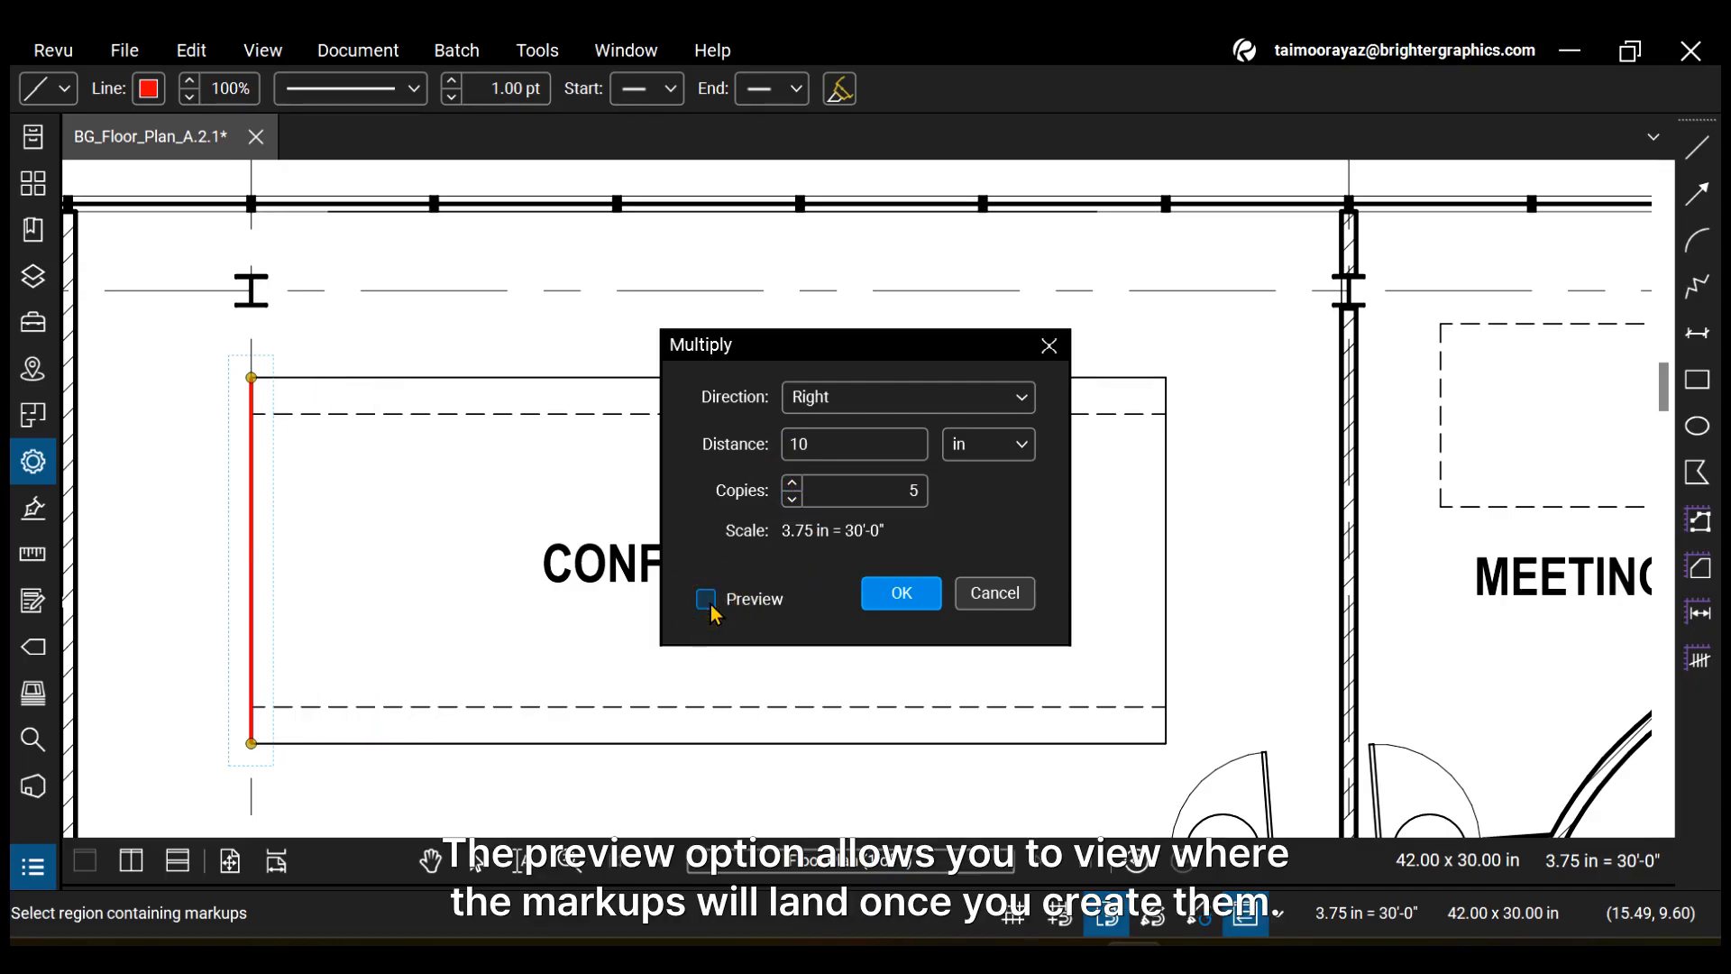
{"action": "left_click", "coordinate": [707, 600]}
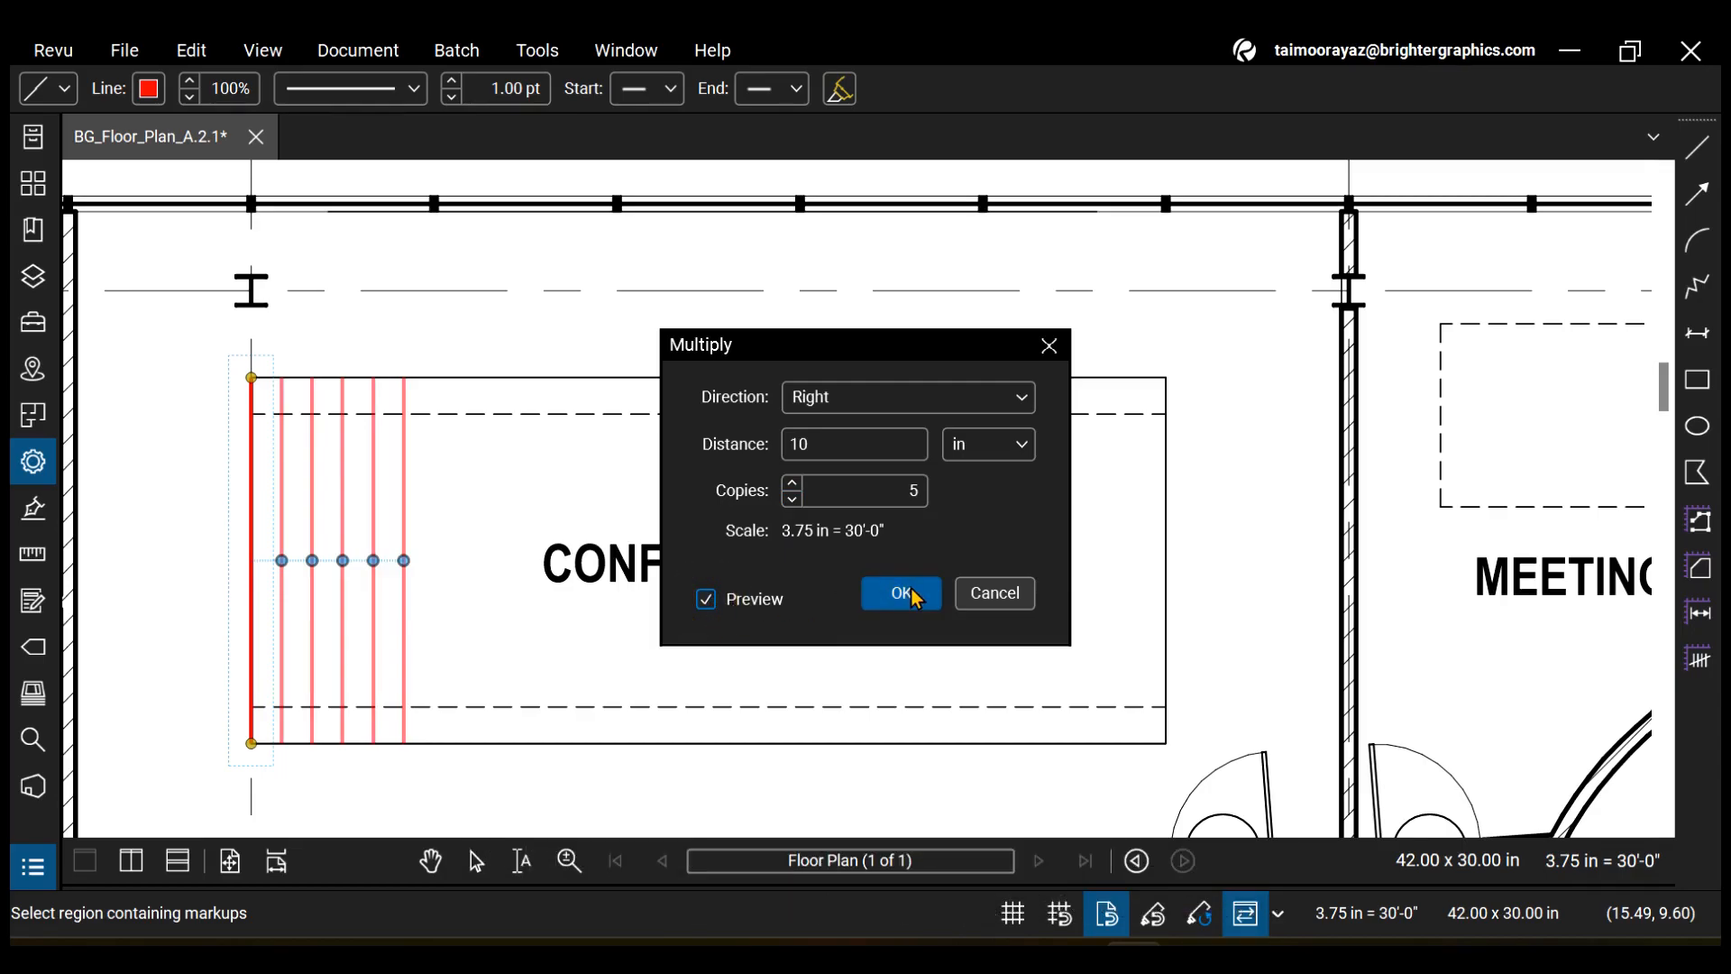
- Confirm the Multiply to create the five copies, then box-select all six lines
{"action": "left_click", "coordinate": [904, 592]}
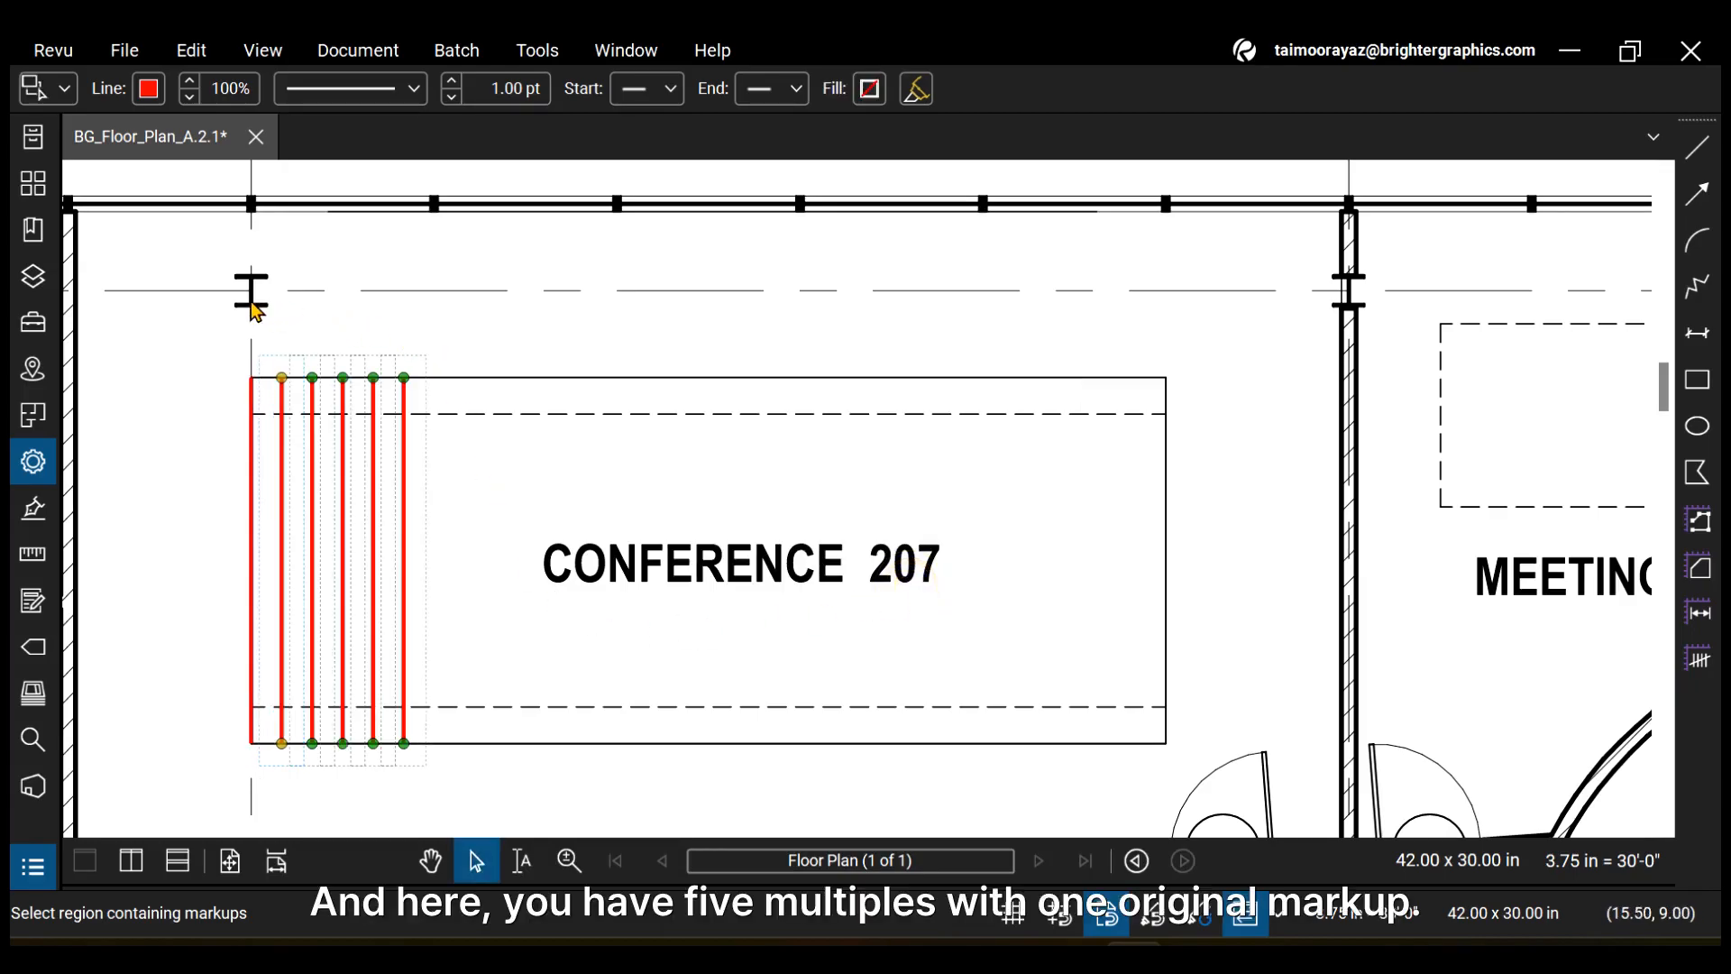
{"action": "left_click_drag", "start_coordinate": [187, 330], "coordinate": [511, 782]}
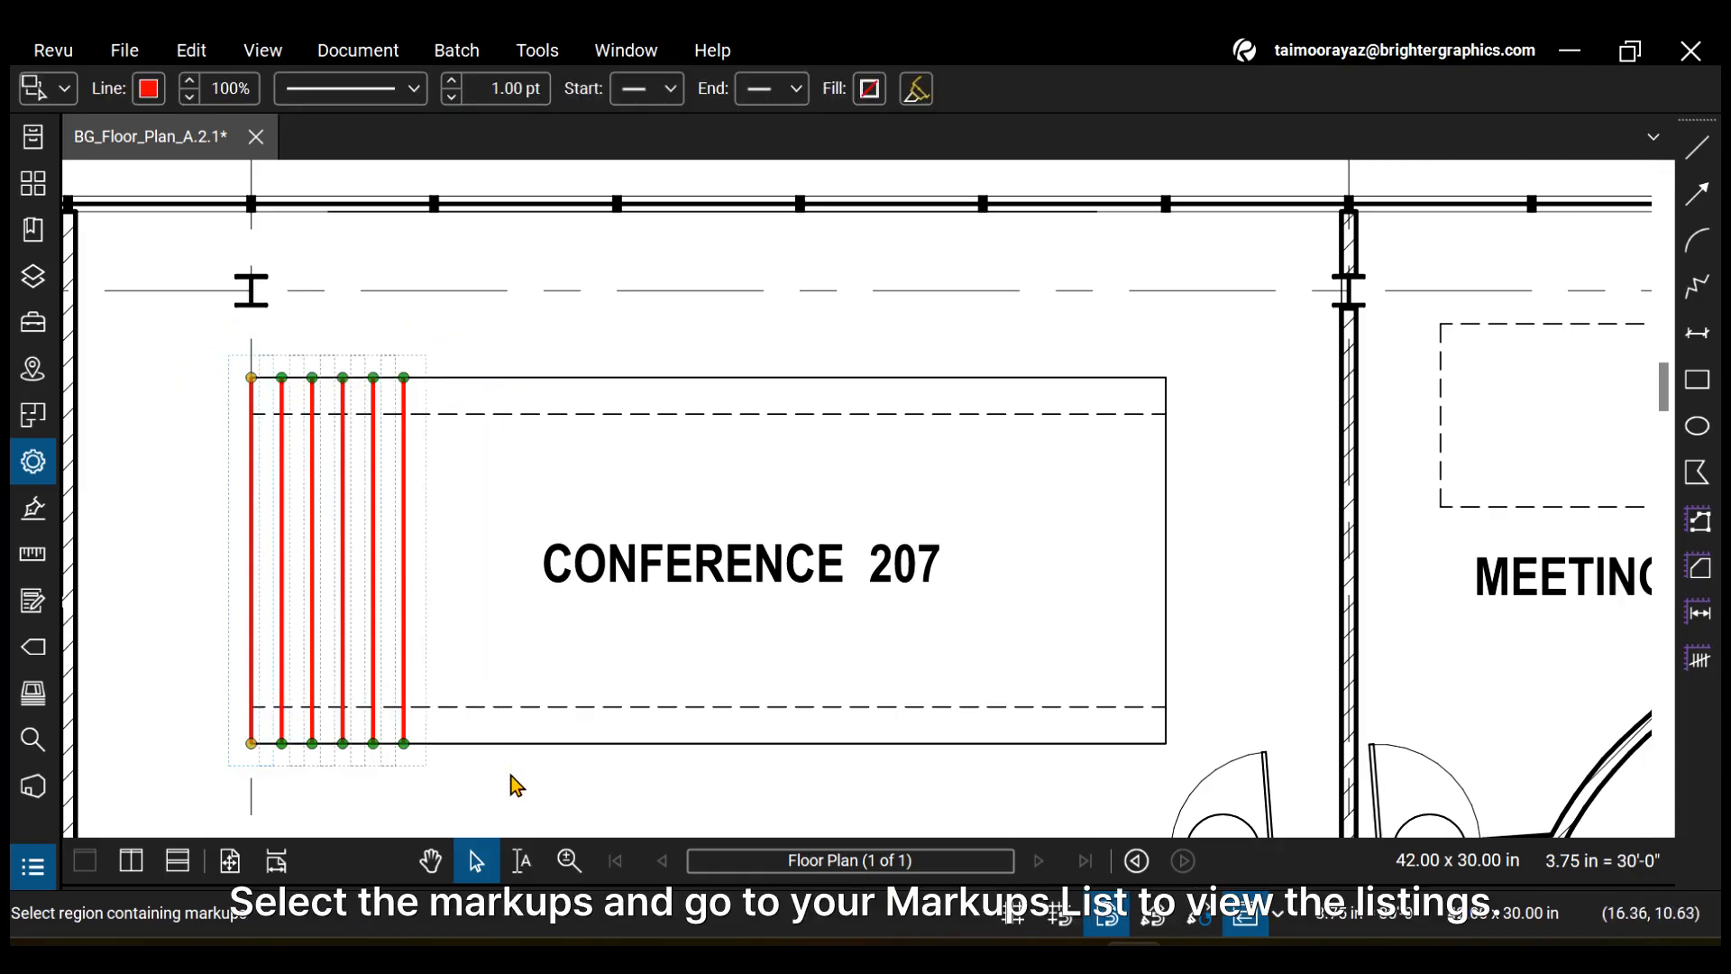
- Show the six Line entries in the Markups List, pan Conference 207 into view, and close the list
{"action": "left_click", "coordinate": [34, 868]}
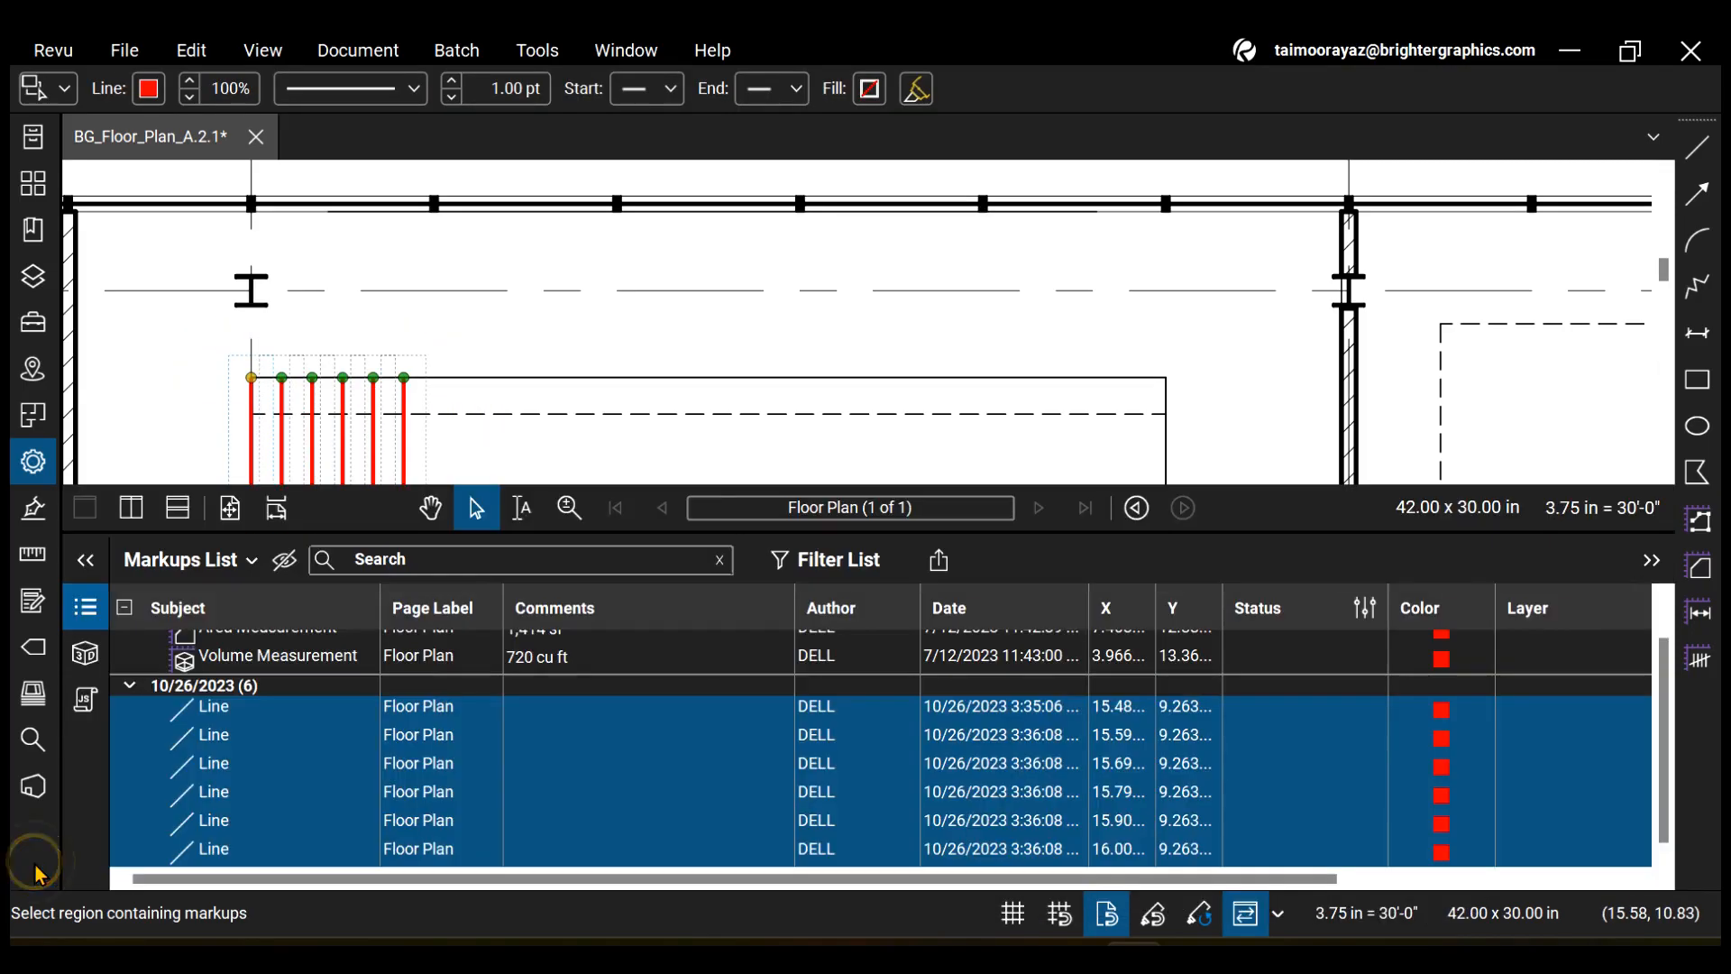
{"action": "scroll", "coordinate": [623, 386], "scroll_direction": "down", "scroll_amount": 3}
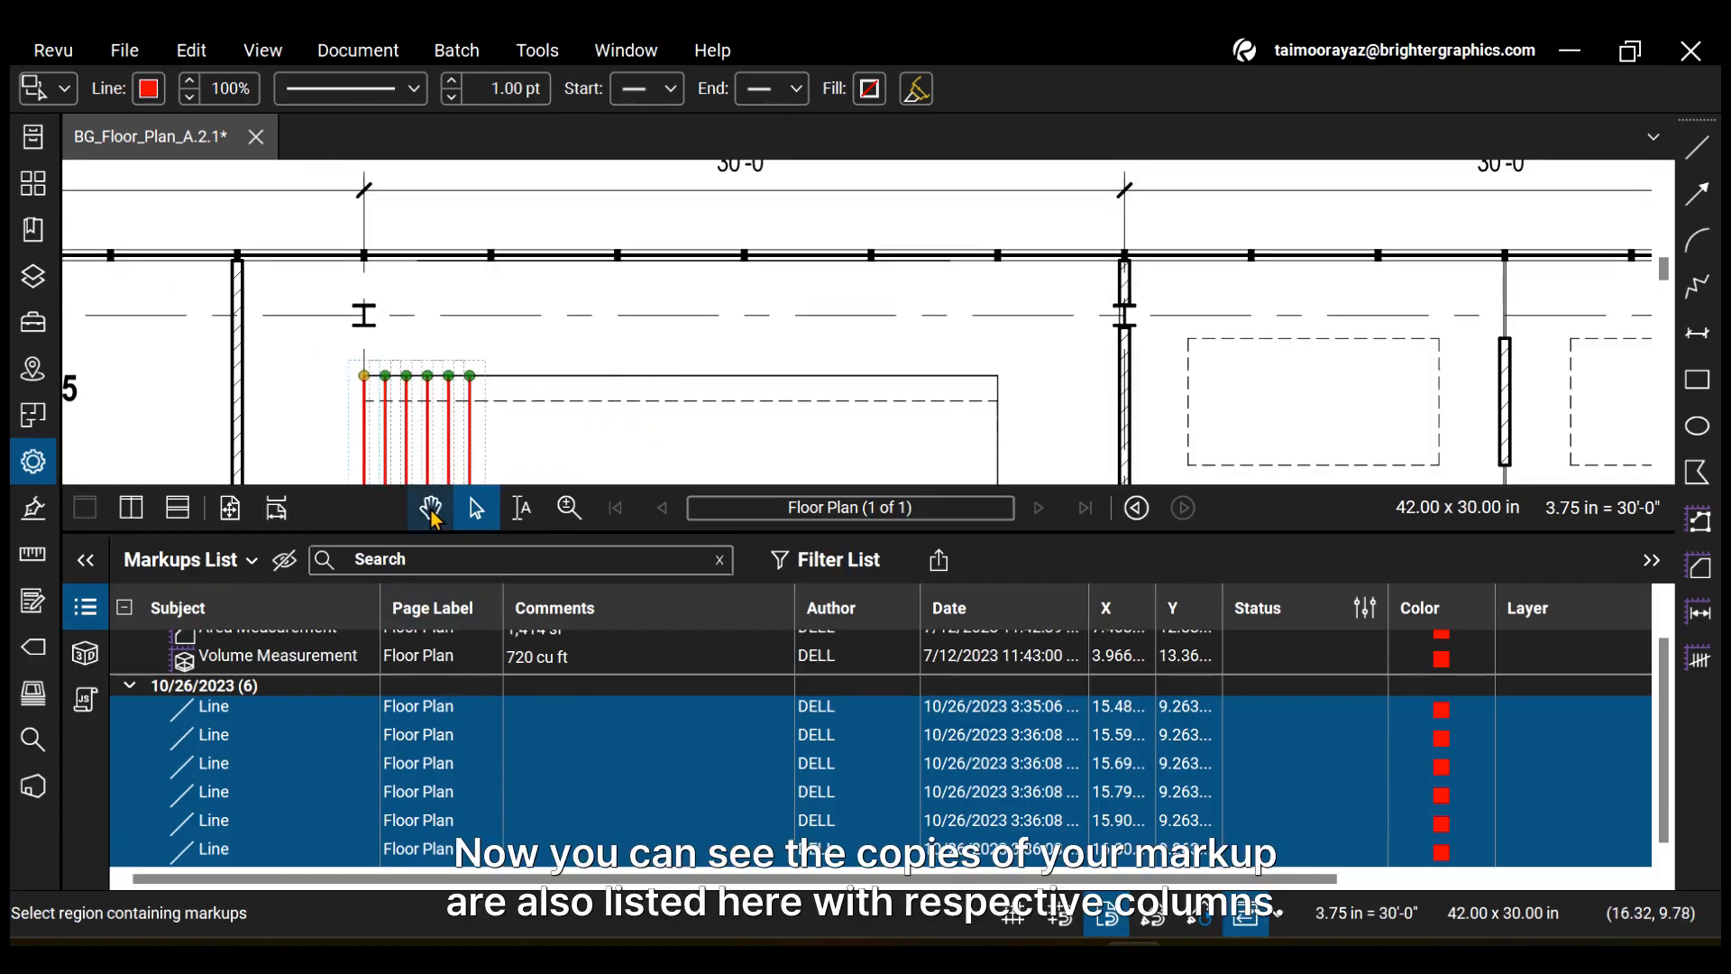
{"action": "left_click", "coordinate": [430, 507]}
{"action": "left_click", "coordinate": [660, 383]}
{"action": "scroll", "coordinate": [661, 383], "scroll_direction": "up", "scroll_amount": 3}
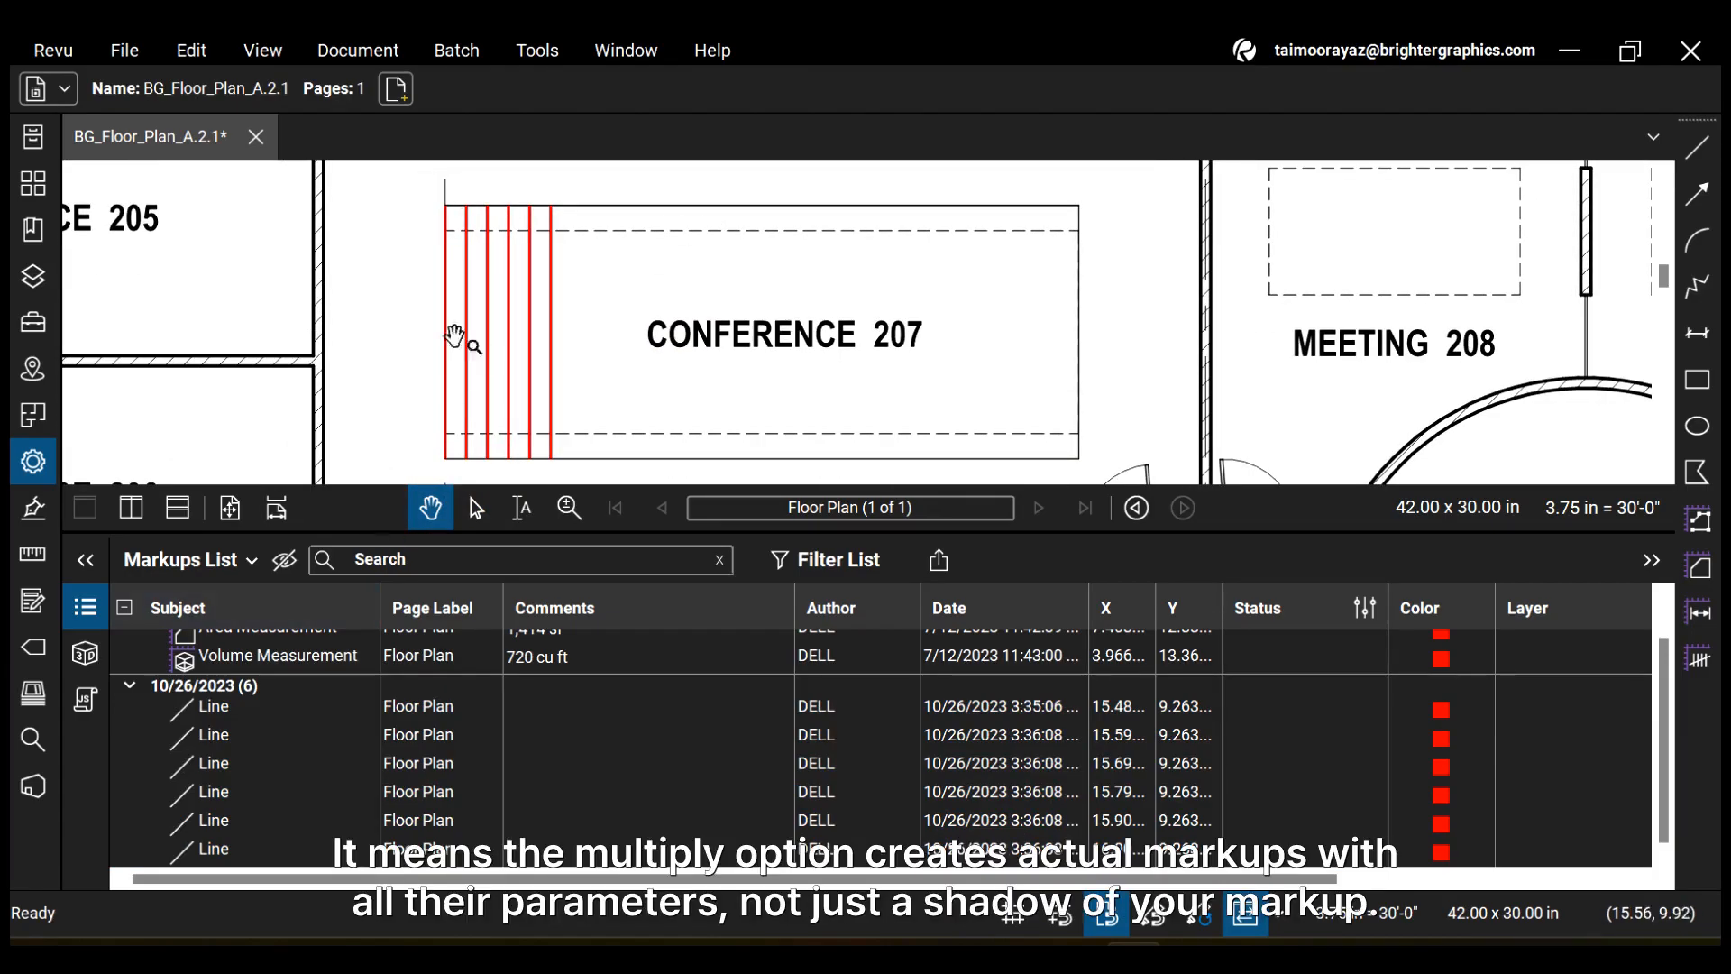
{"action": "left_click", "coordinate": [476, 507]}
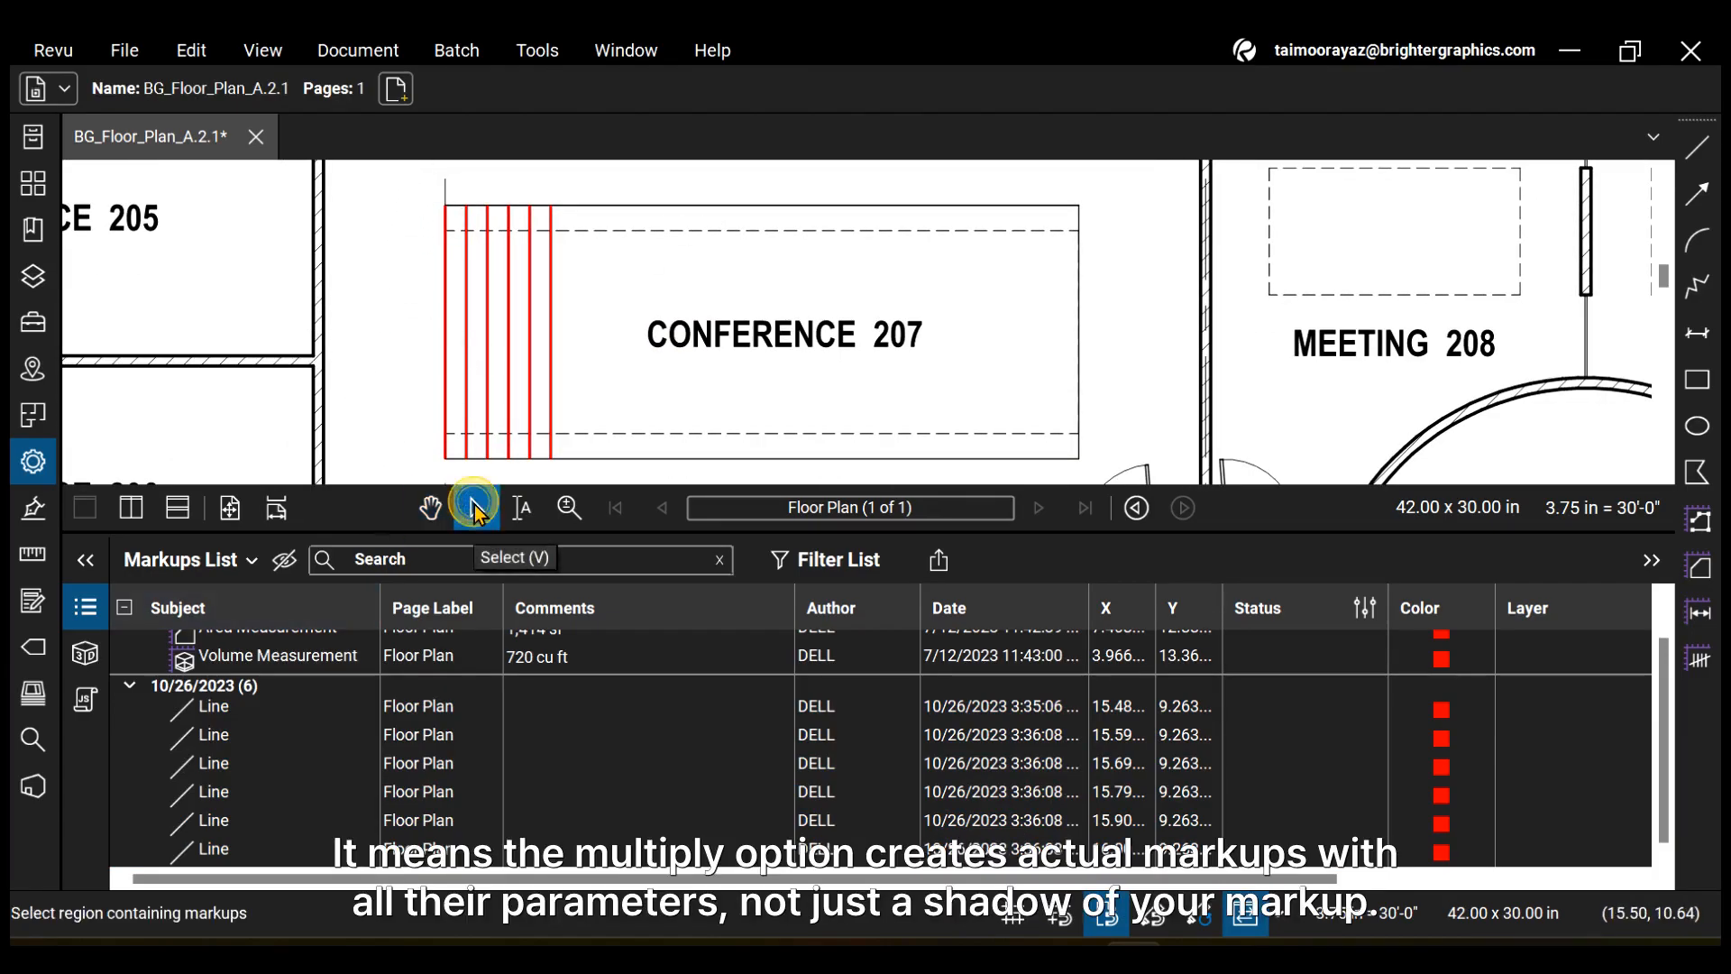
{"action": "scroll", "coordinate": [605, 406], "scroll_direction": "down", "scroll_amount": 1}
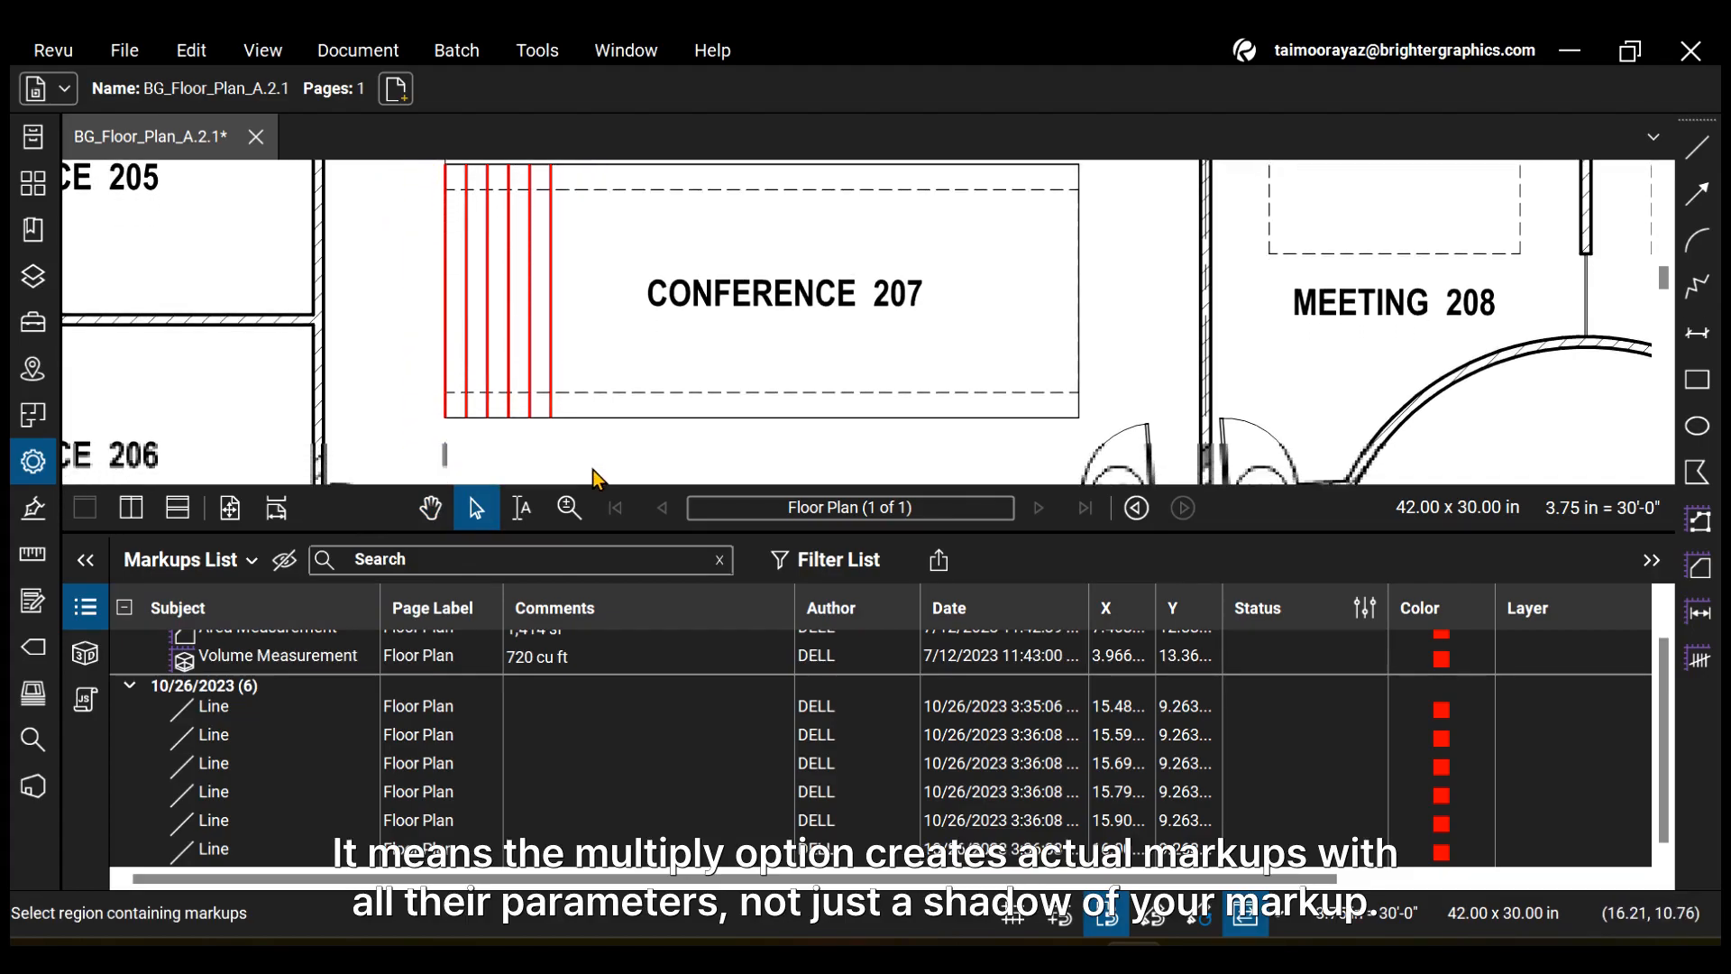
{"action": "left_click_drag", "start_coordinate": [605, 450], "coordinate": [427, 324]}
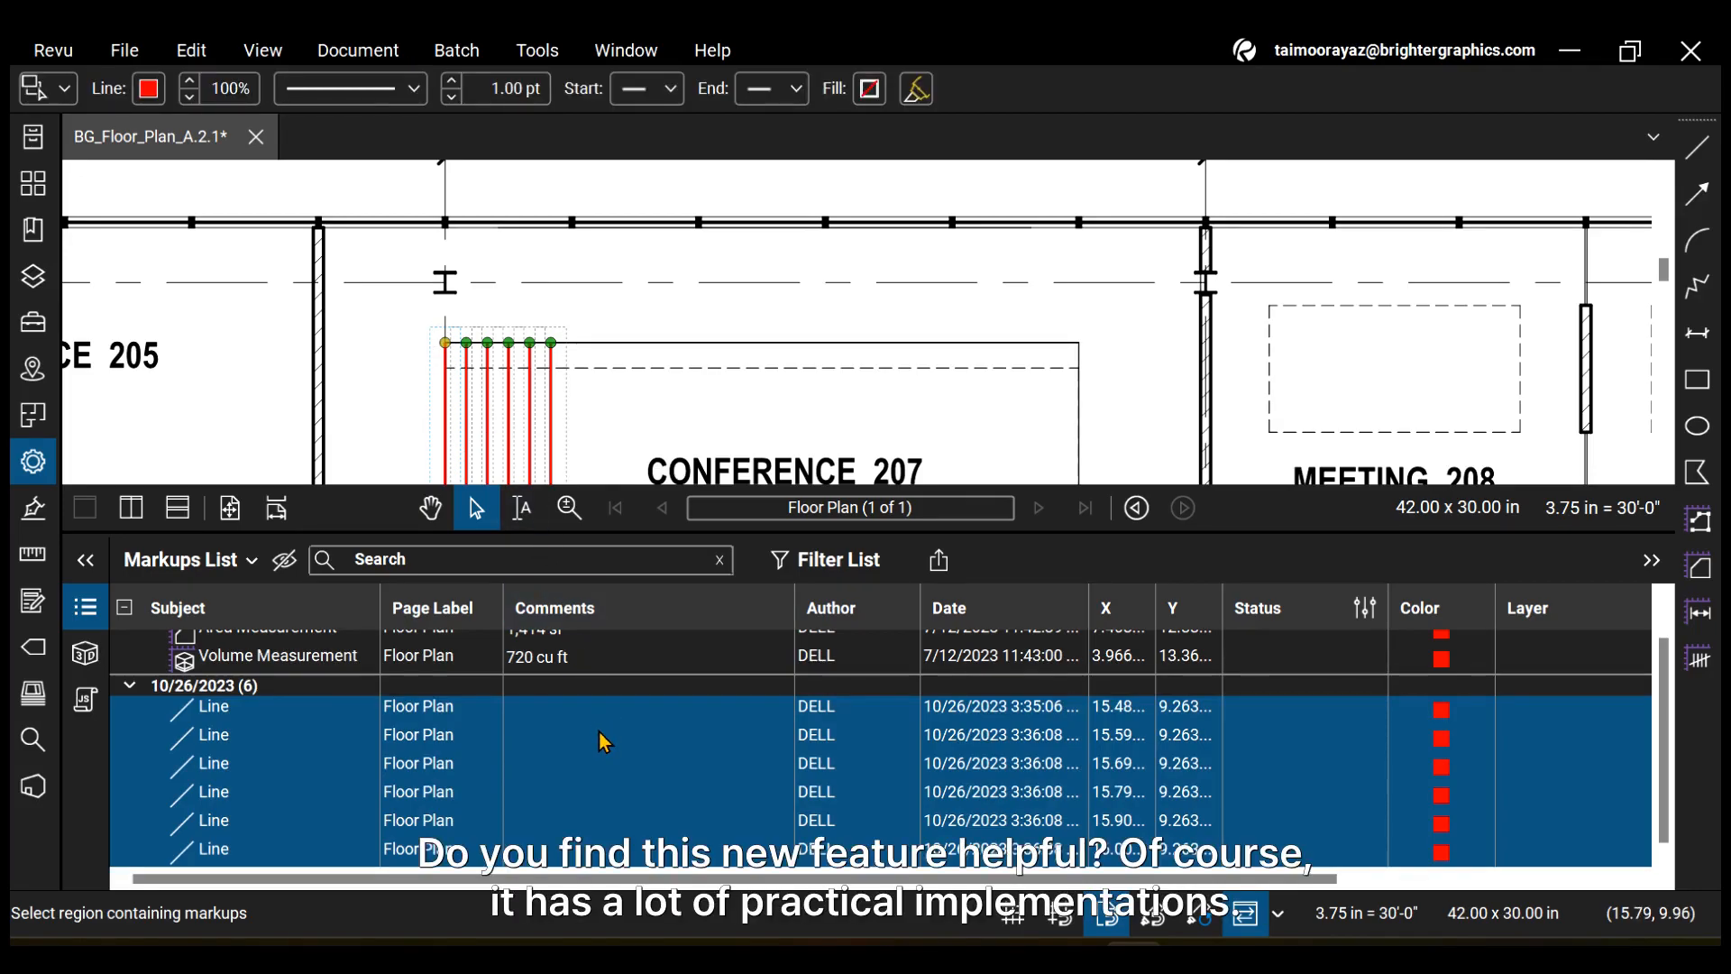
{"action": "left_click", "coordinate": [84, 608]}
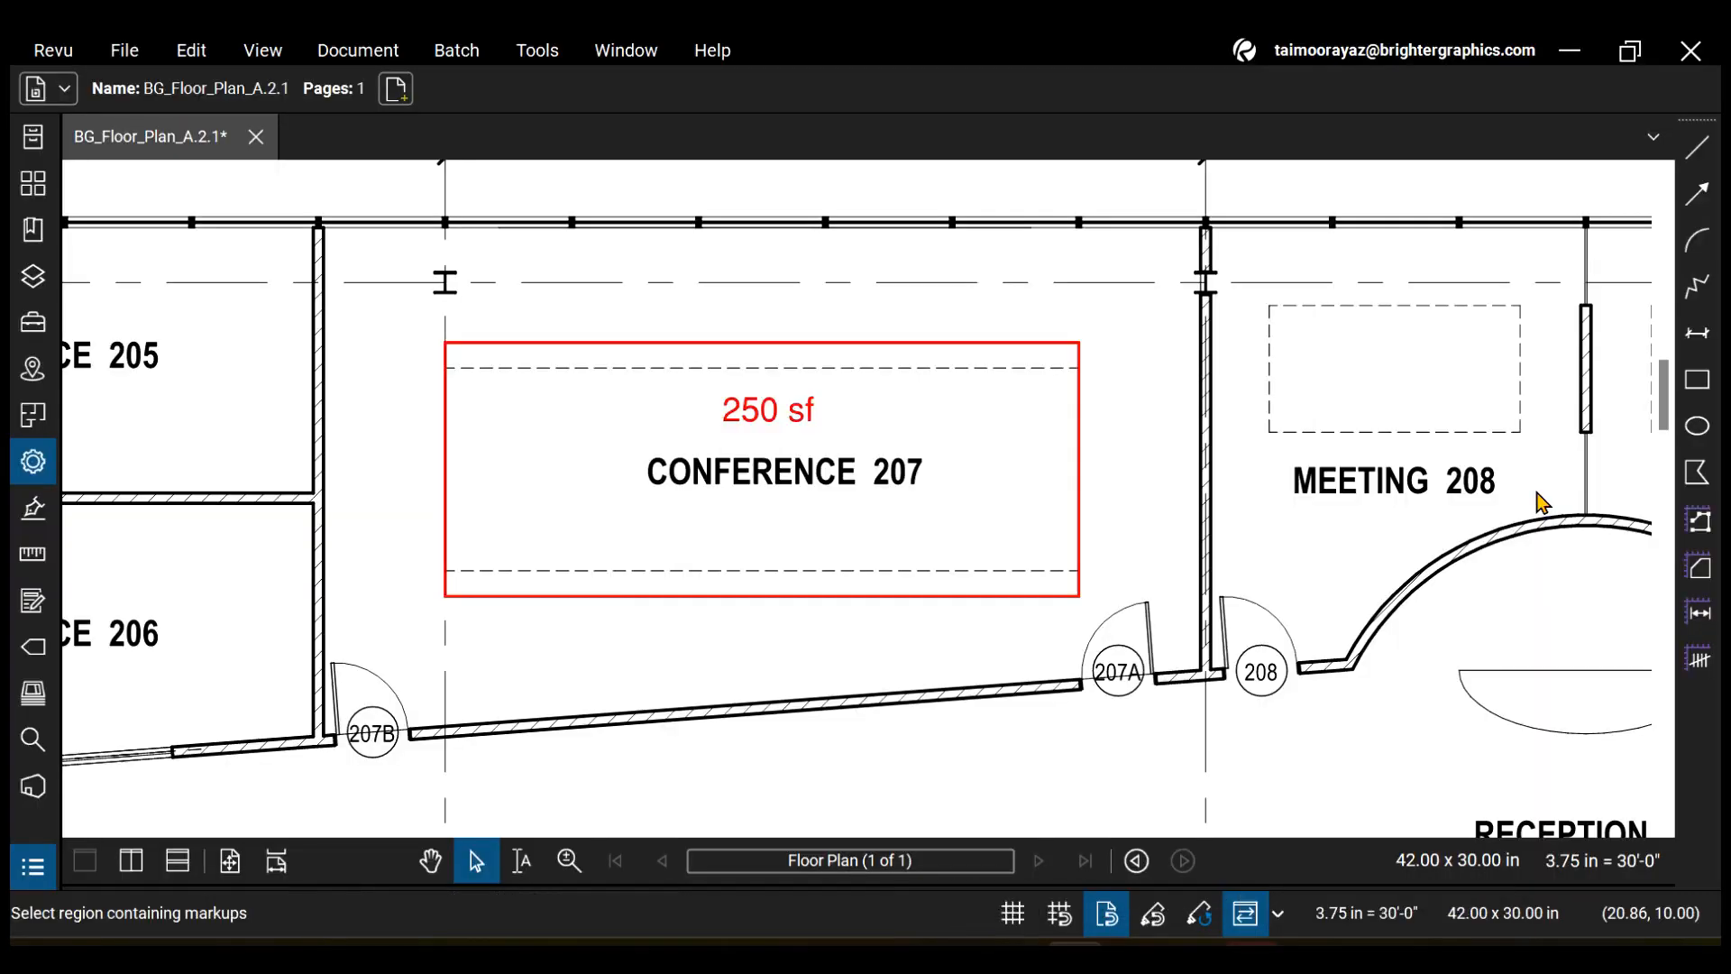
- Give the 250 sf area measurement a label starting with the <<Author>> placeholder in Properties
{"action": "left_click", "coordinate": [1078, 474]}
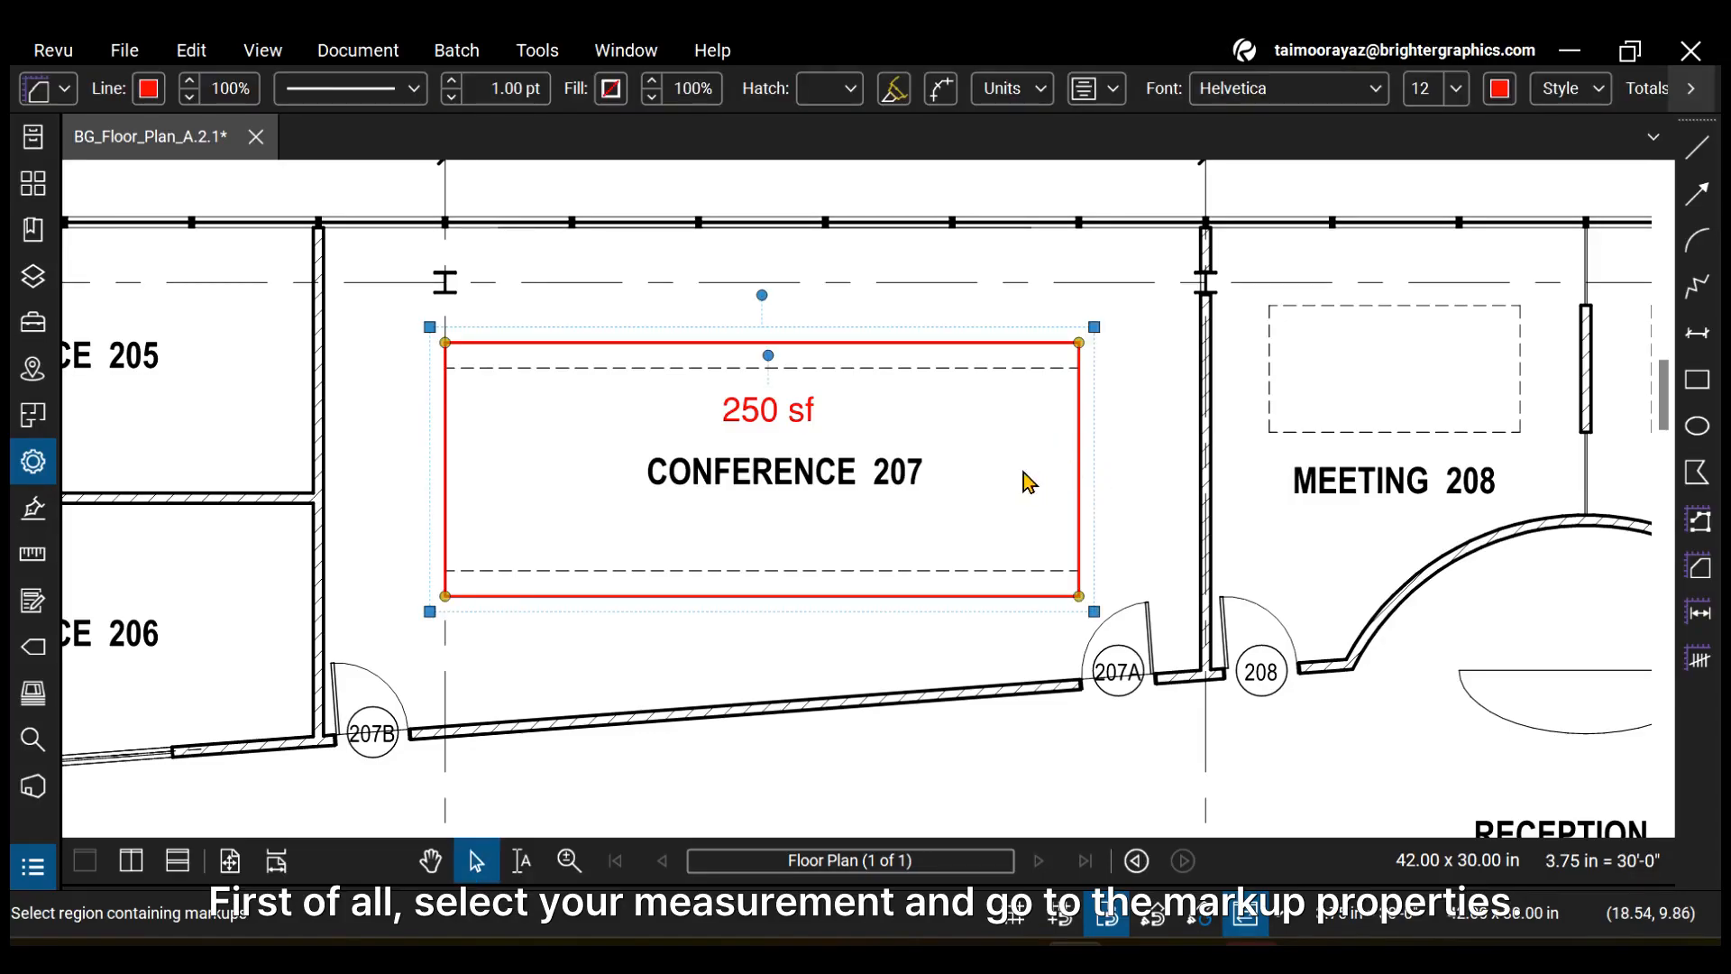
{"action": "left_click", "coordinate": [34, 463]}
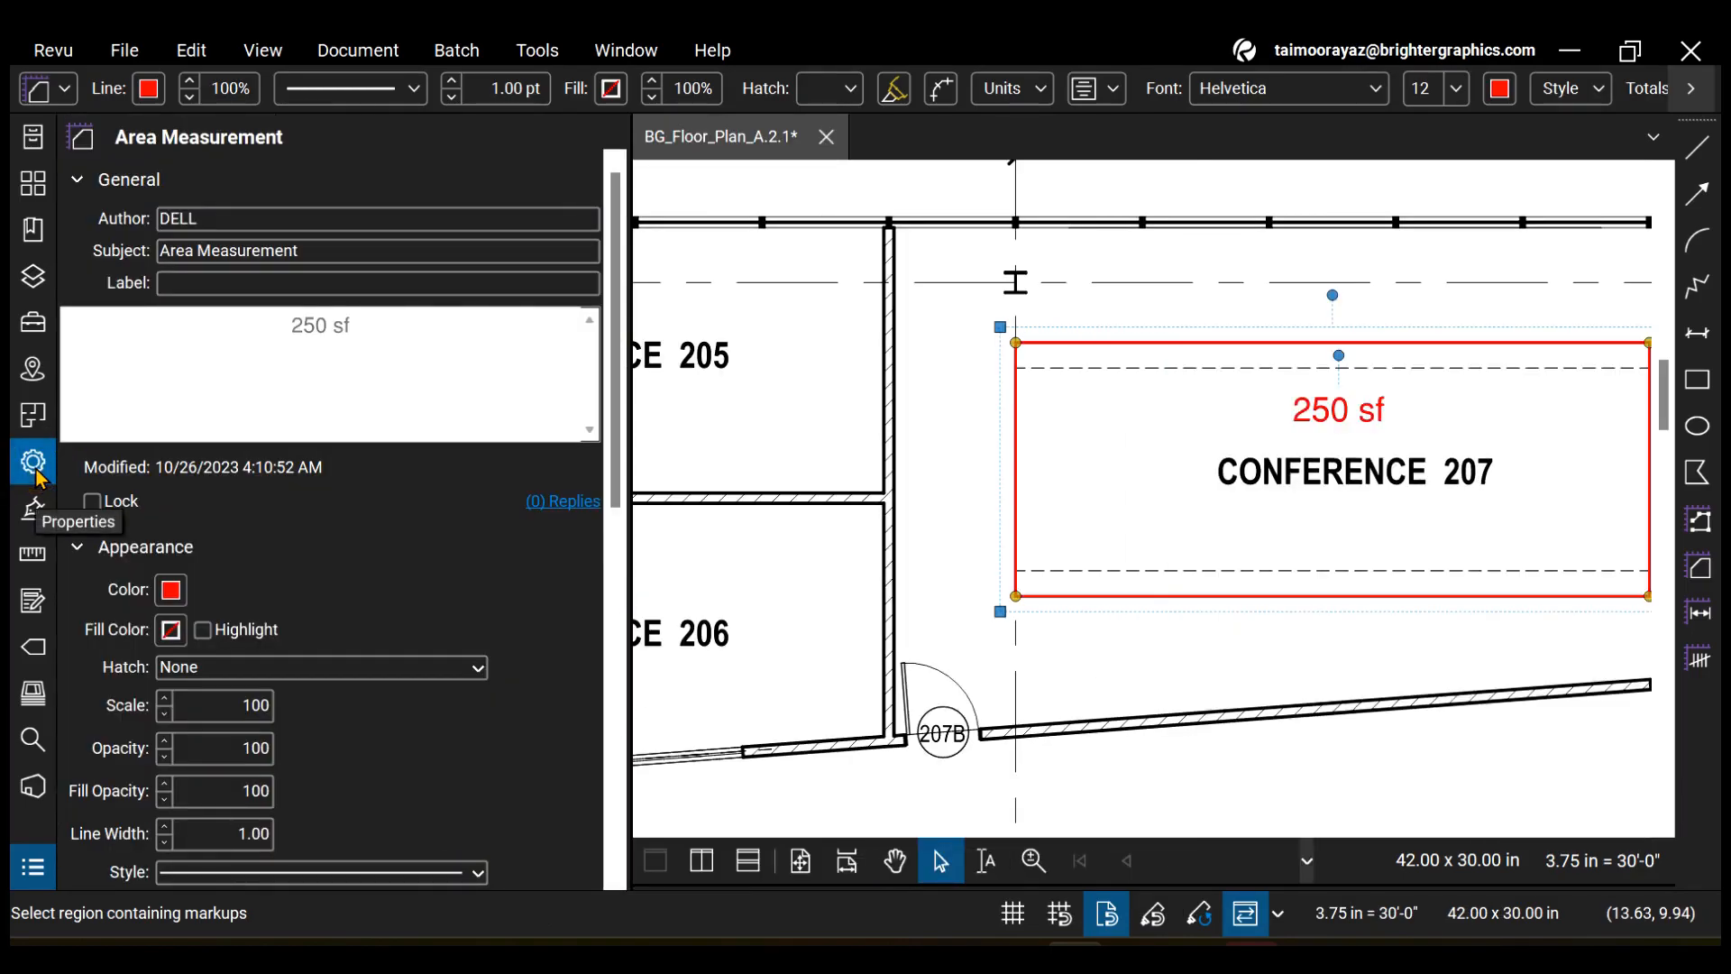
{"action": "left_click", "coordinate": [376, 283]}
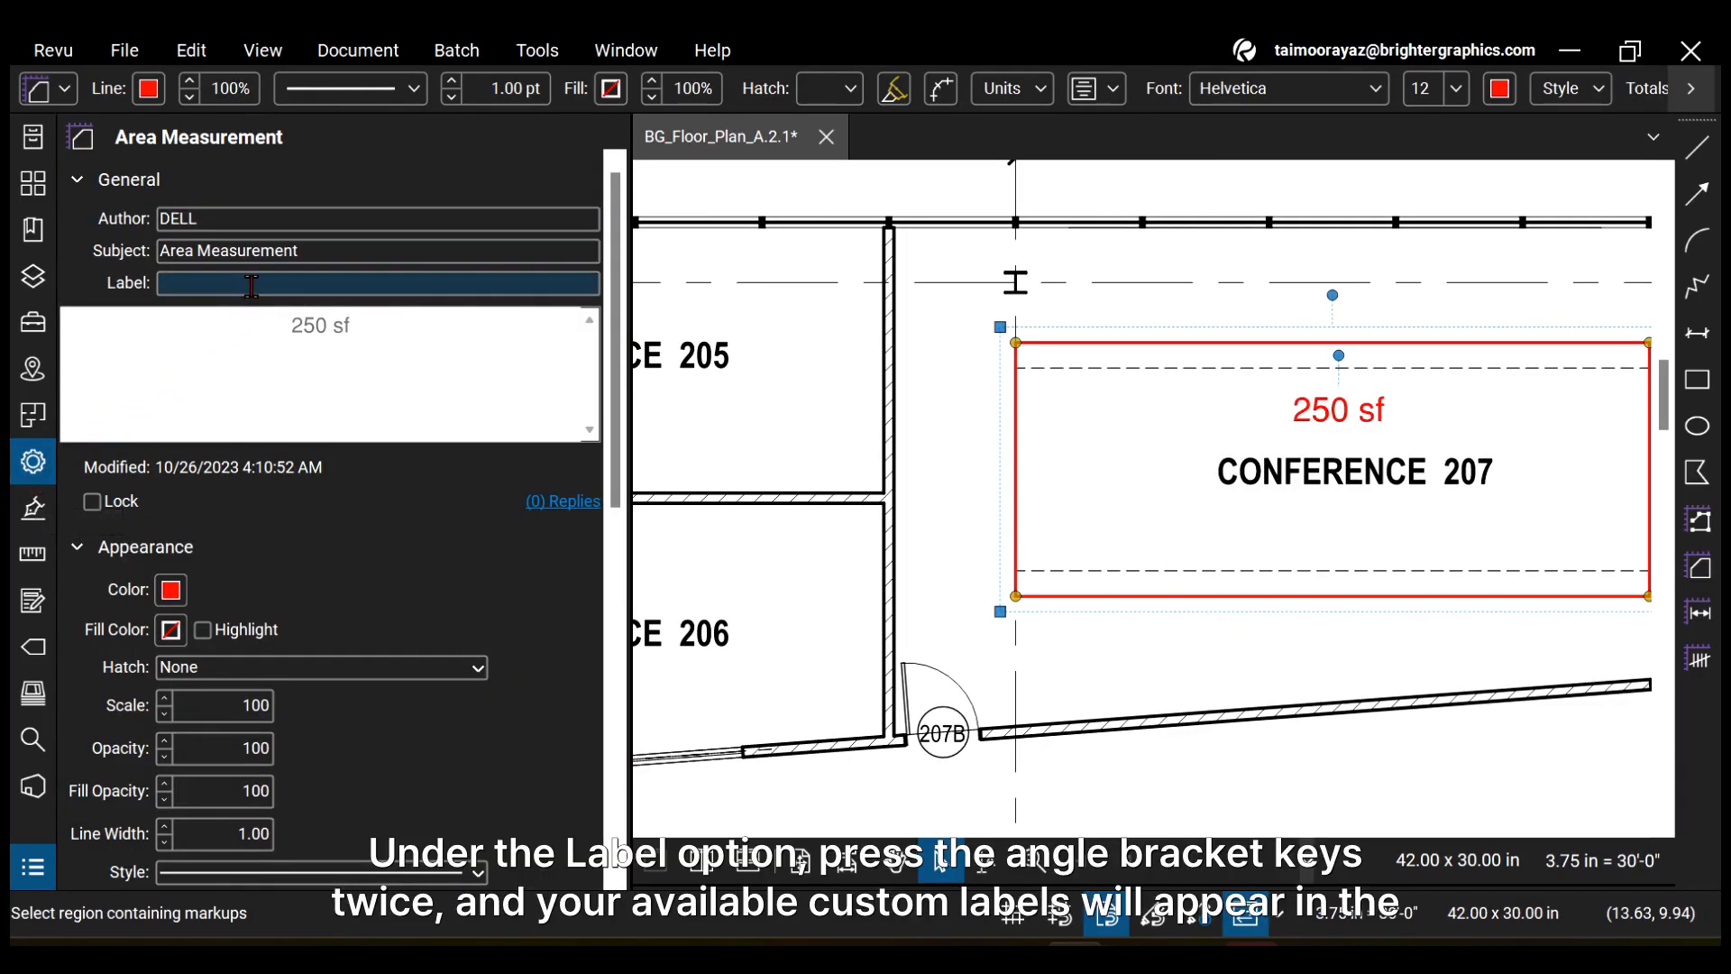
{"action": "left_click", "coordinate": [250, 284]}
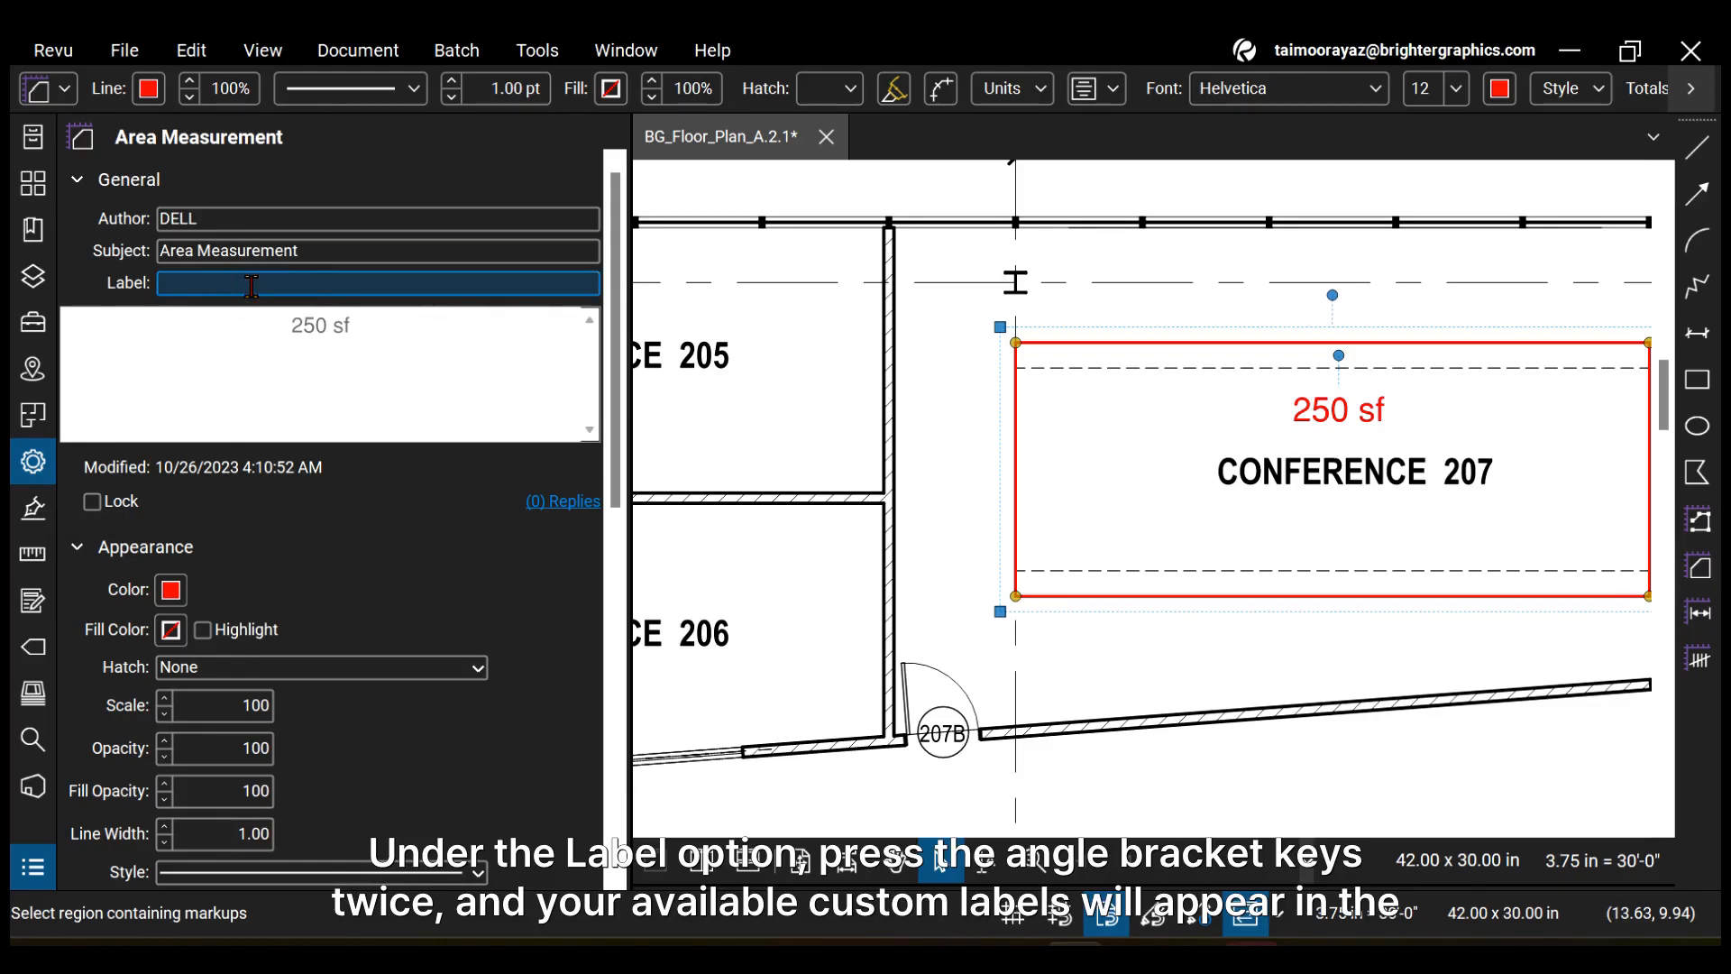
{"action": "type", "text": "<"}
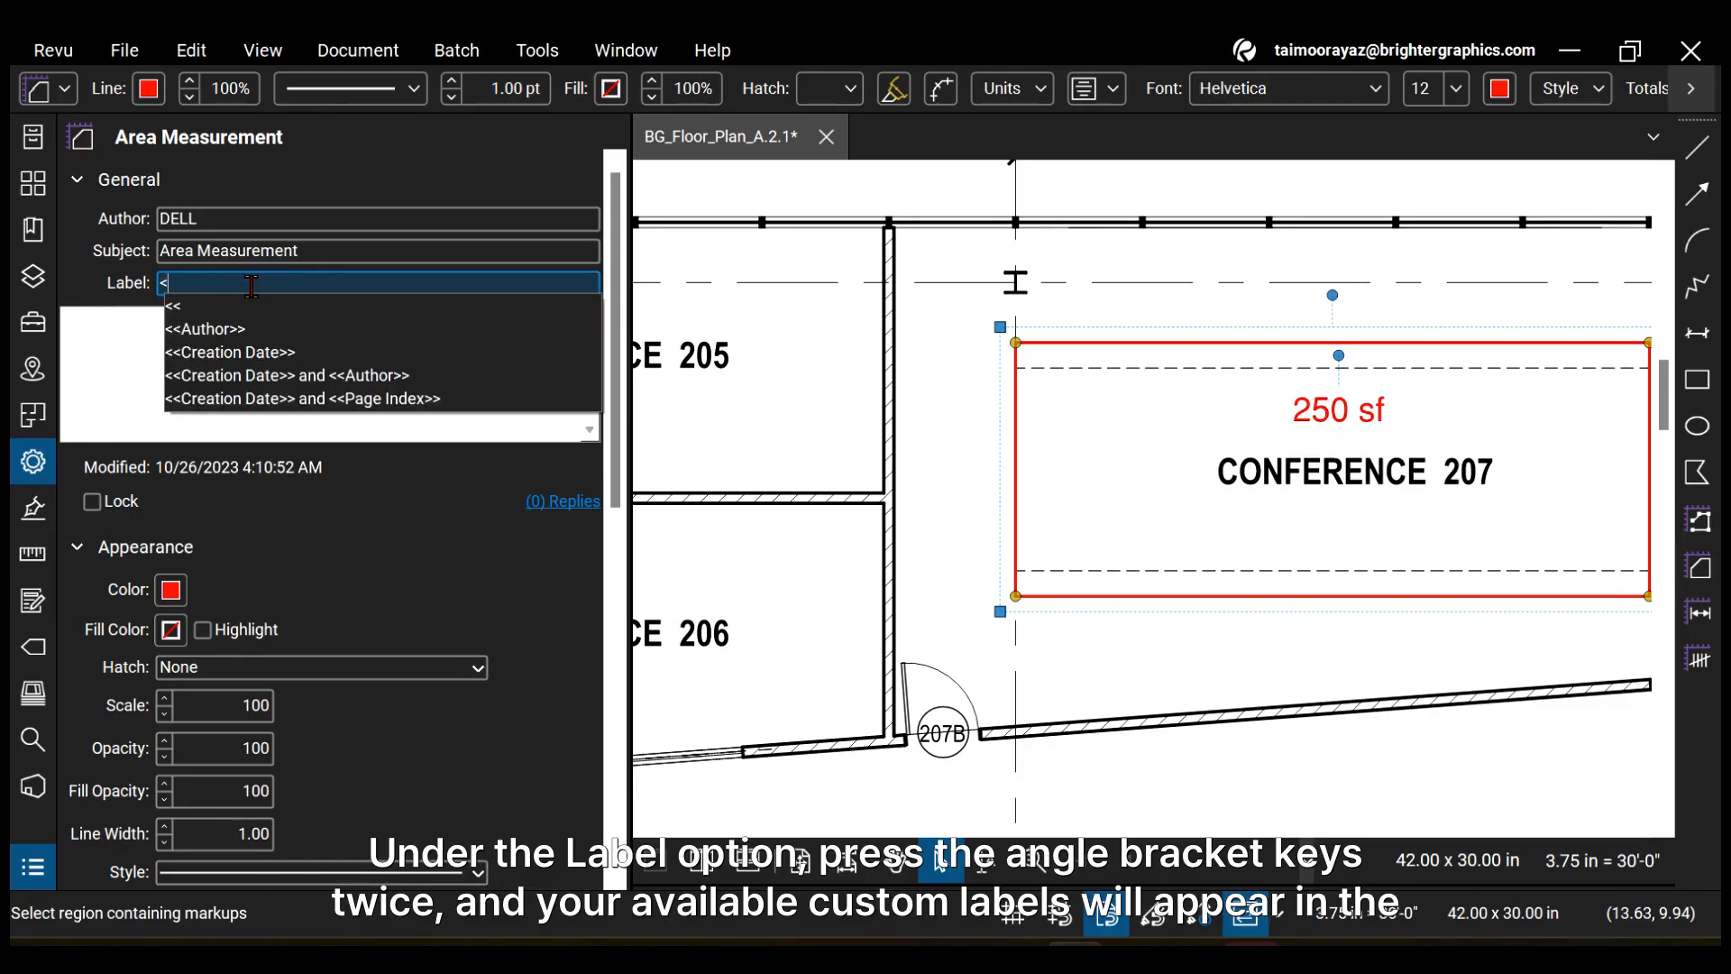
{"action": "type", "text": "<"}
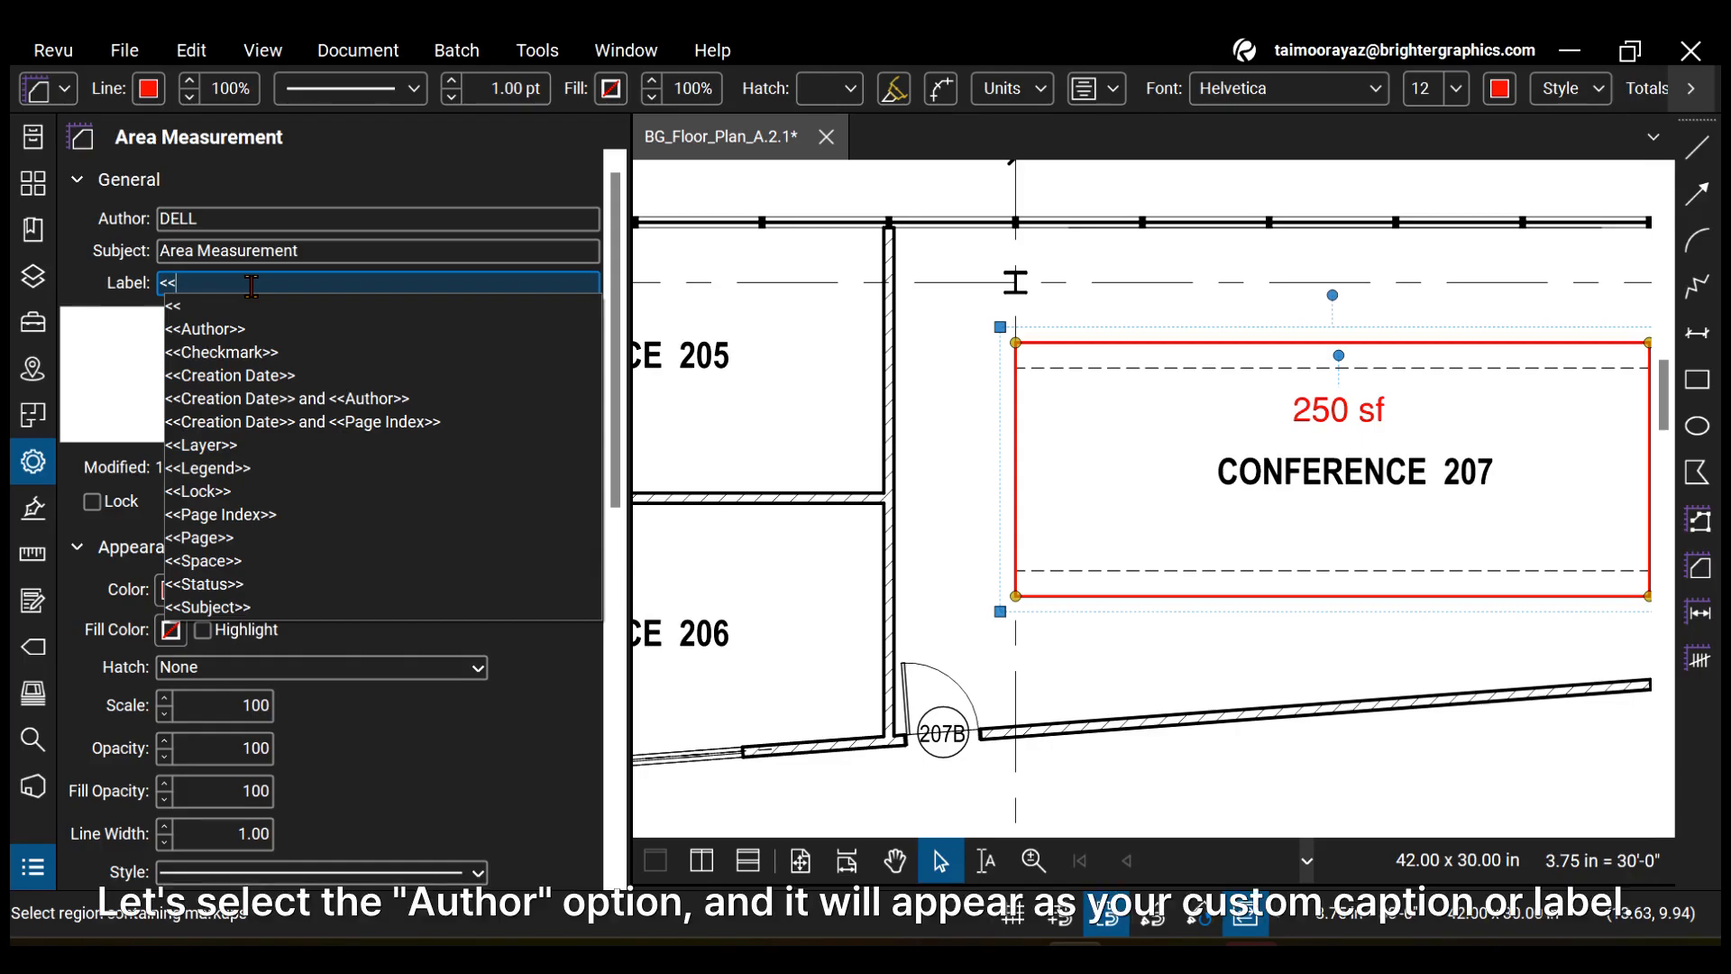
{"action": "key", "text": "Down"}
{"action": "key", "text": "Down"}
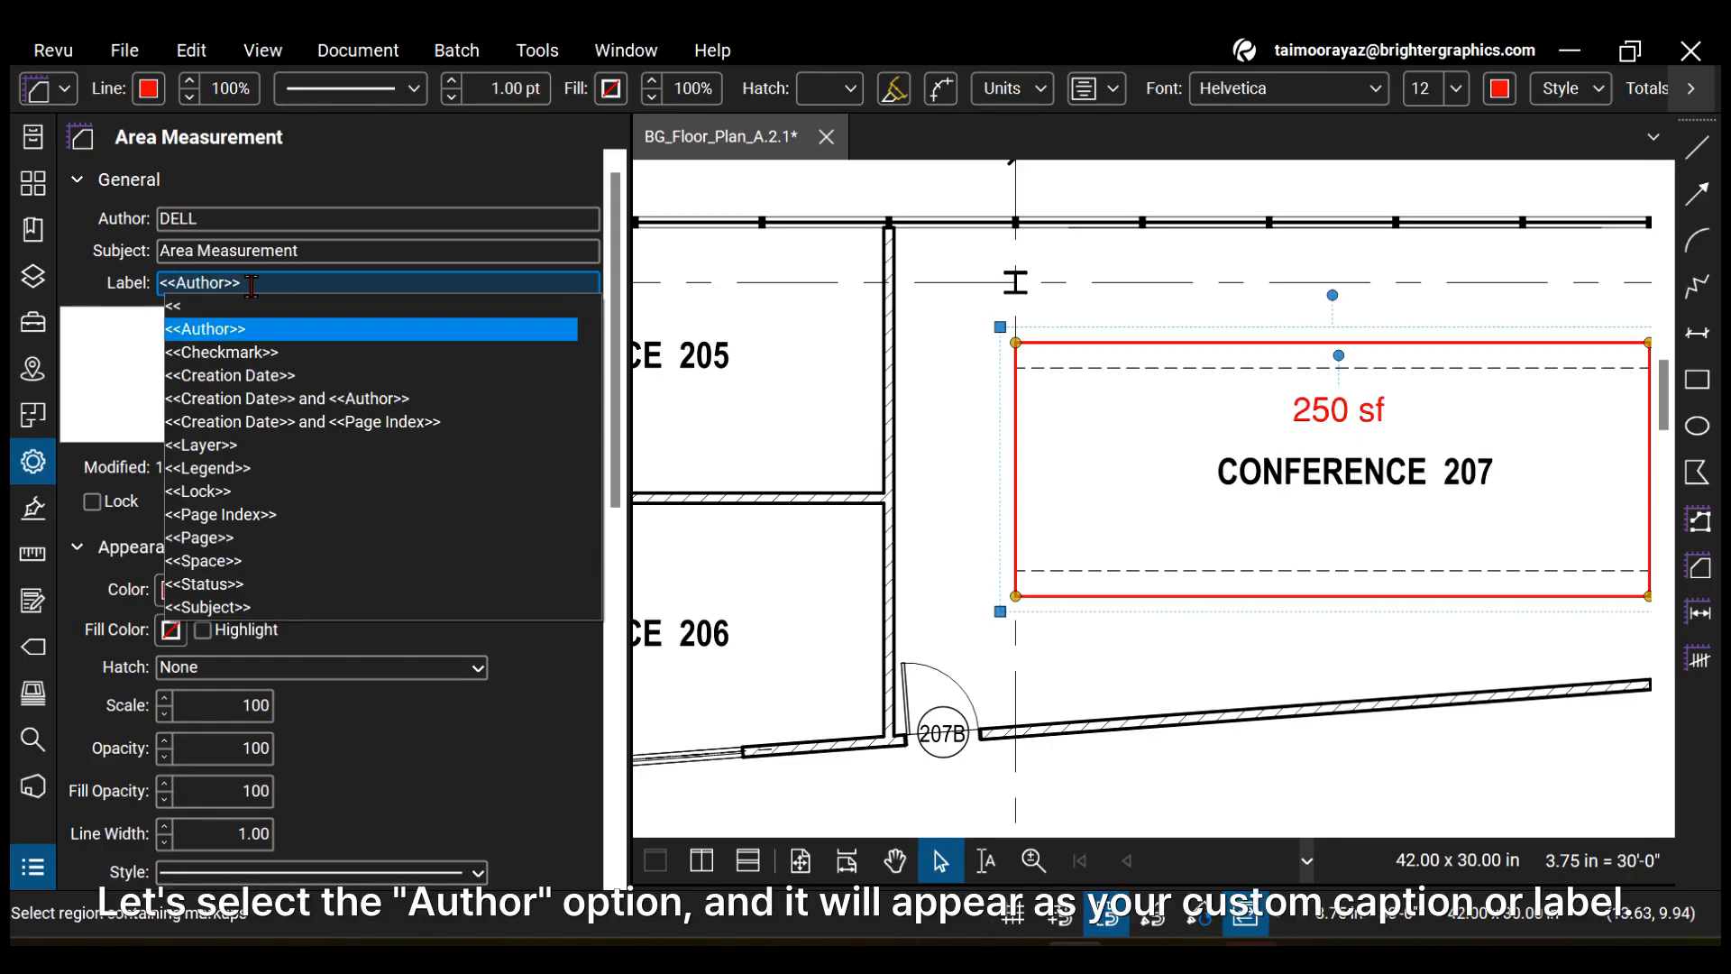
{"action": "key", "text": "Return"}
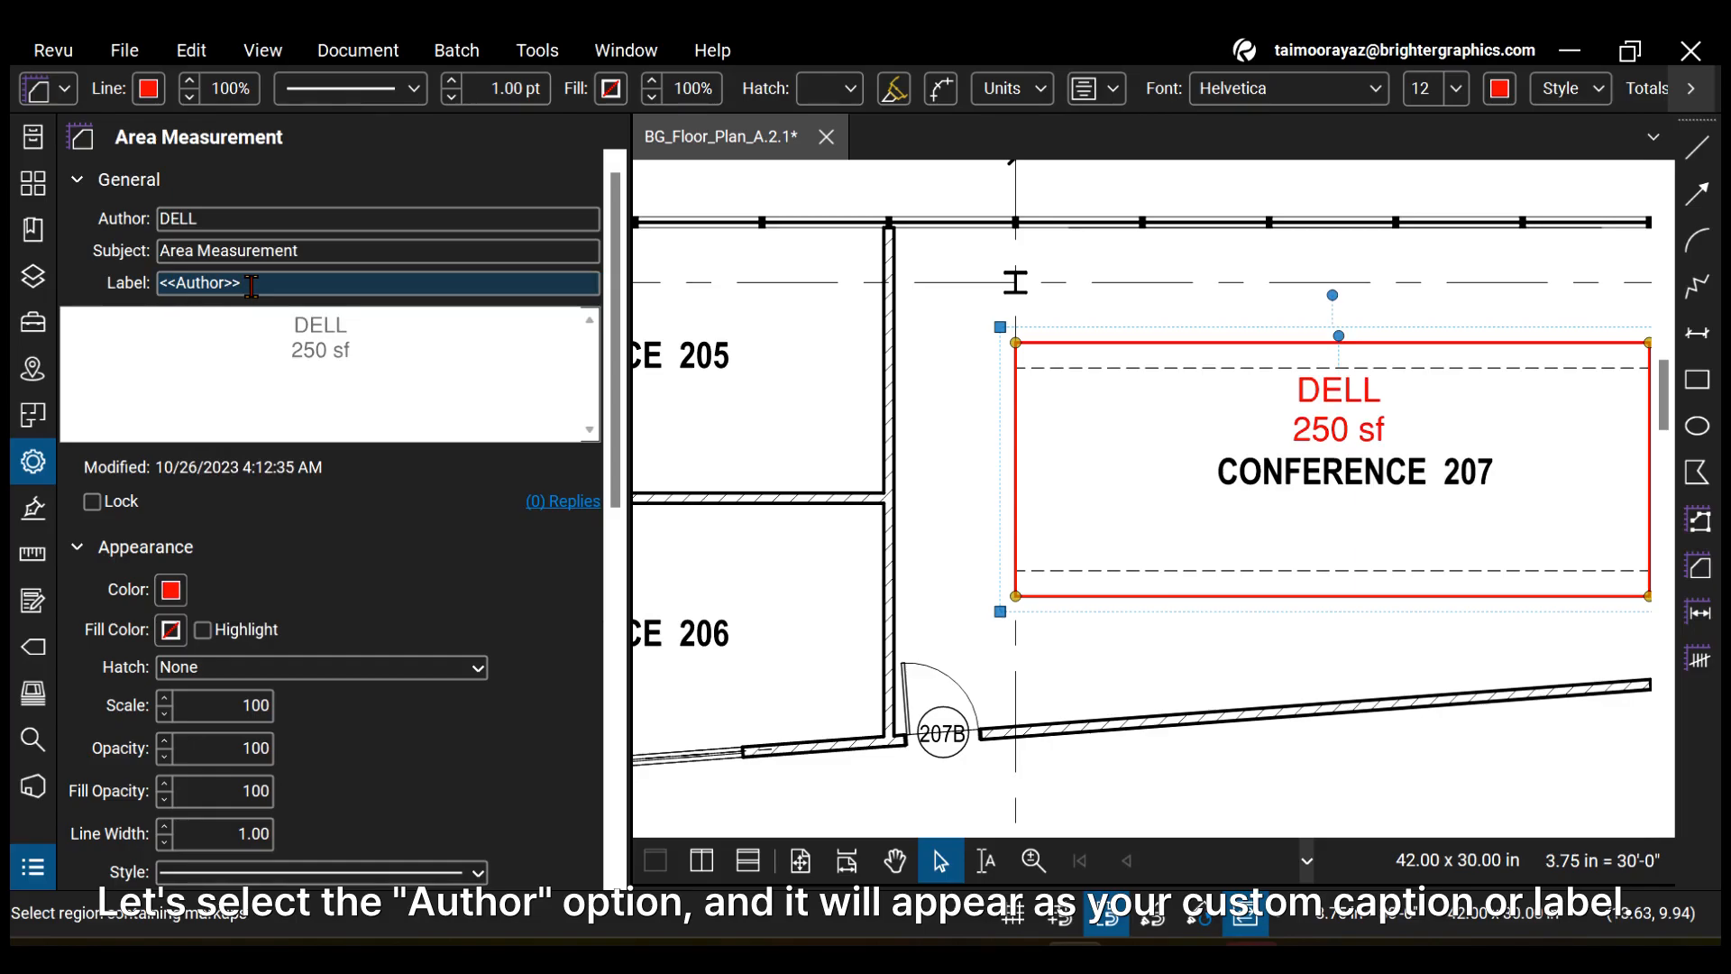
- Append the <<Creation Date>> placeholder after the author in the label
{"action": "left_click", "coordinate": [326, 281]}
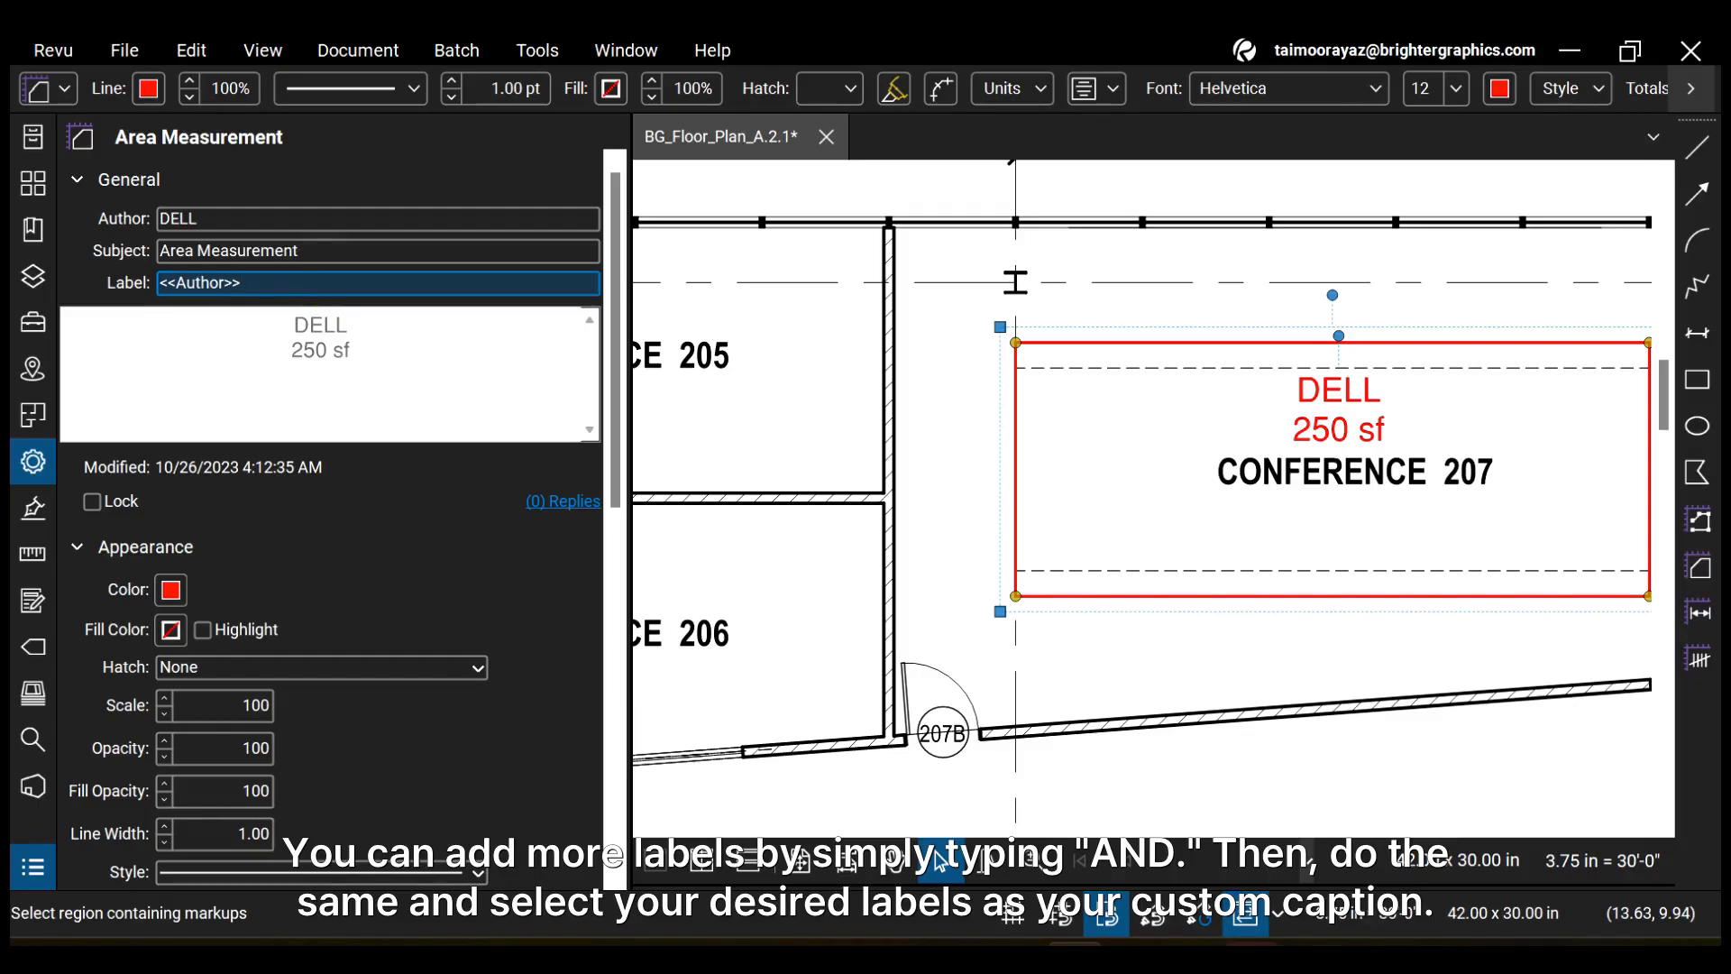
{"action": "type", "text": "AN"}
{"action": "key", "text": "BackSpace"}
{"action": "key", "text": "BackSpace"}
{"action": "type", "text": "and"}
{"action": "type", "text": " <<"}
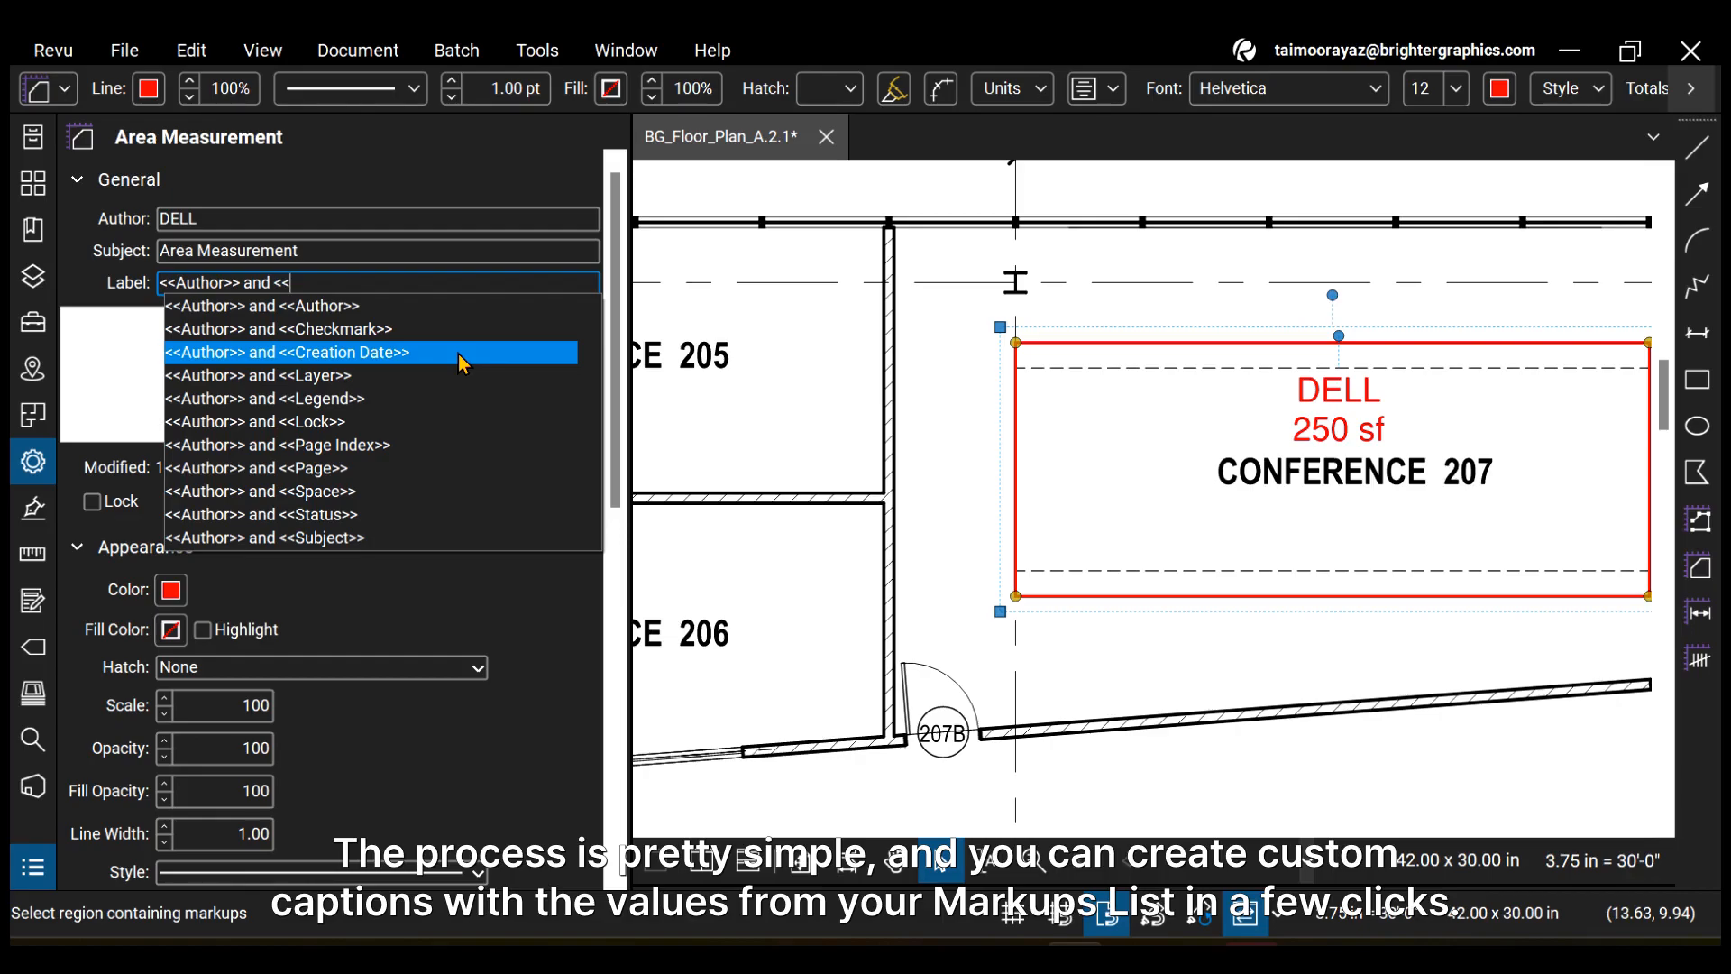
{"action": "left_click", "coordinate": [459, 354]}
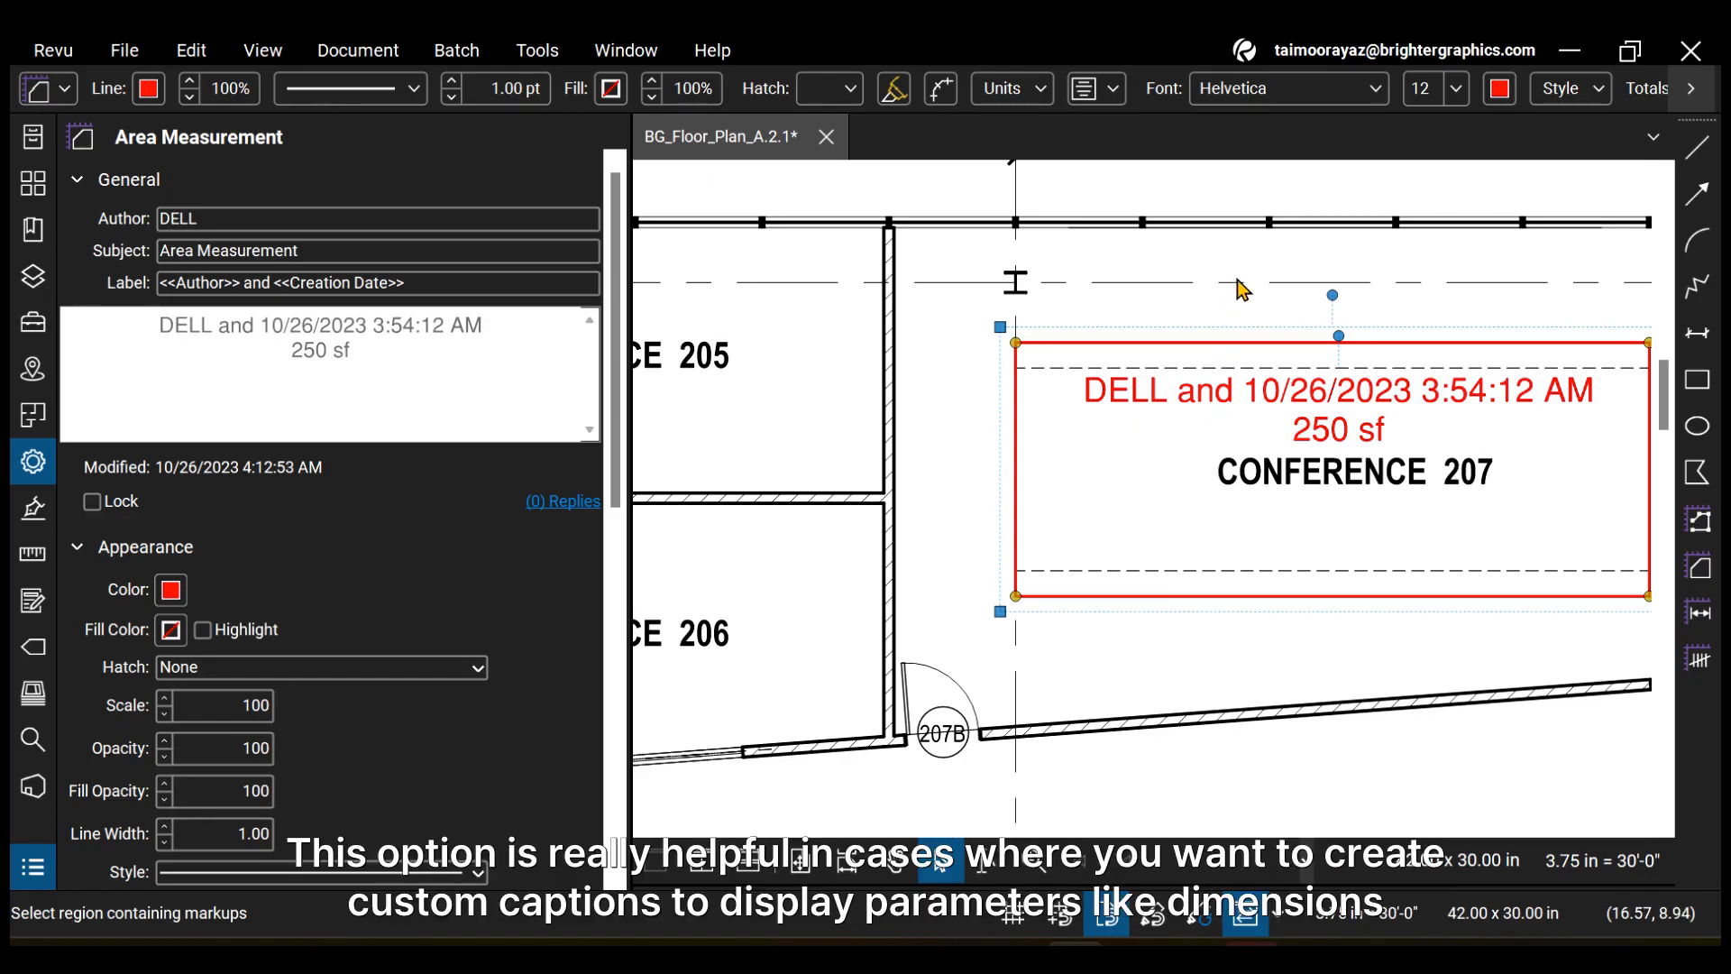
- Close the area measurement's Properties panel
{"action": "left_click", "coordinate": [34, 465]}
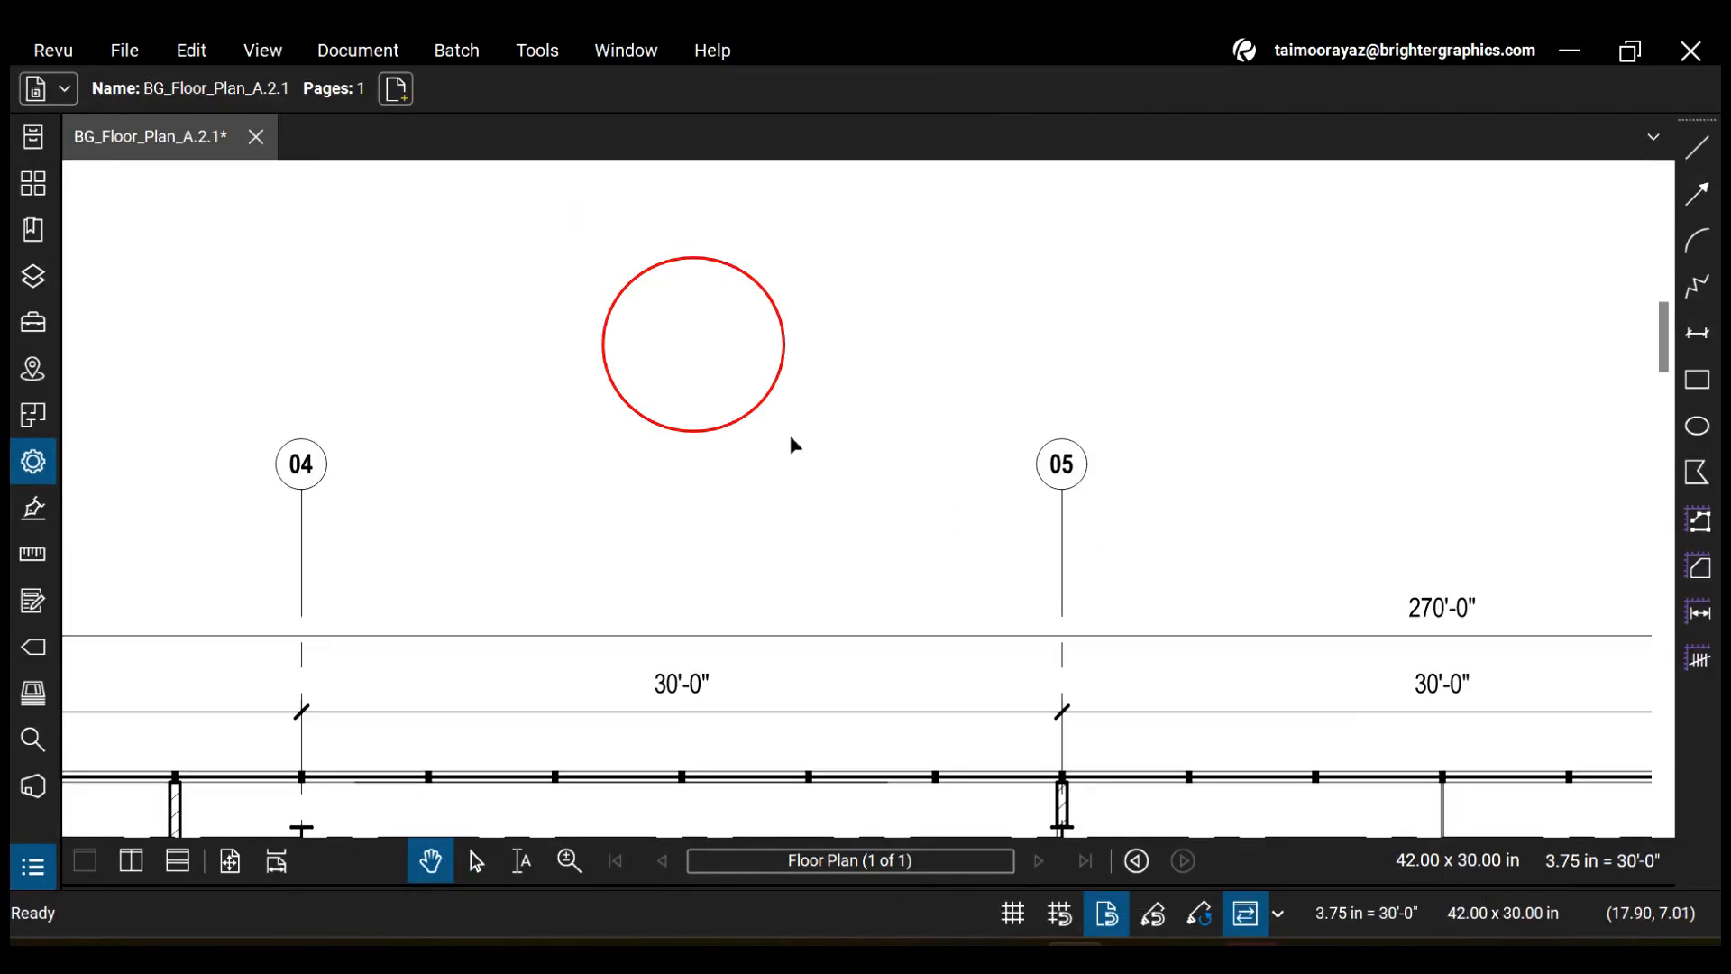
- Select the red circle and open the Markups List with its options menu
{"action": "left_click", "coordinate": [775, 394]}
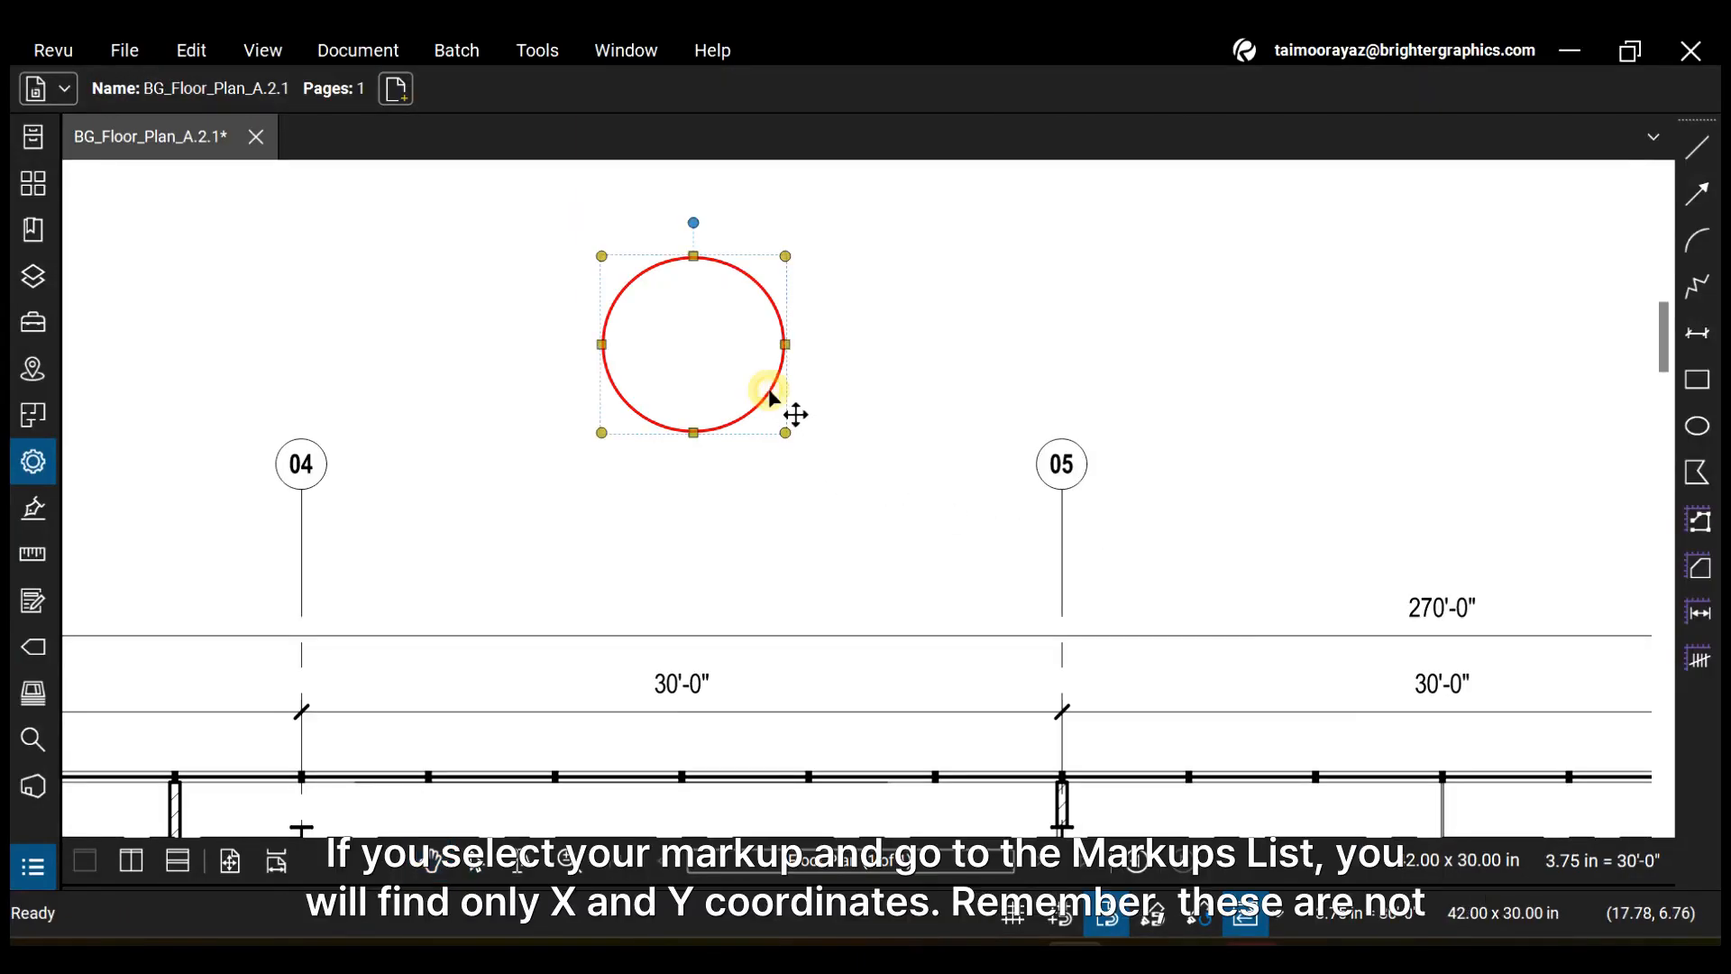
{"action": "left_click", "coordinate": [34, 865]}
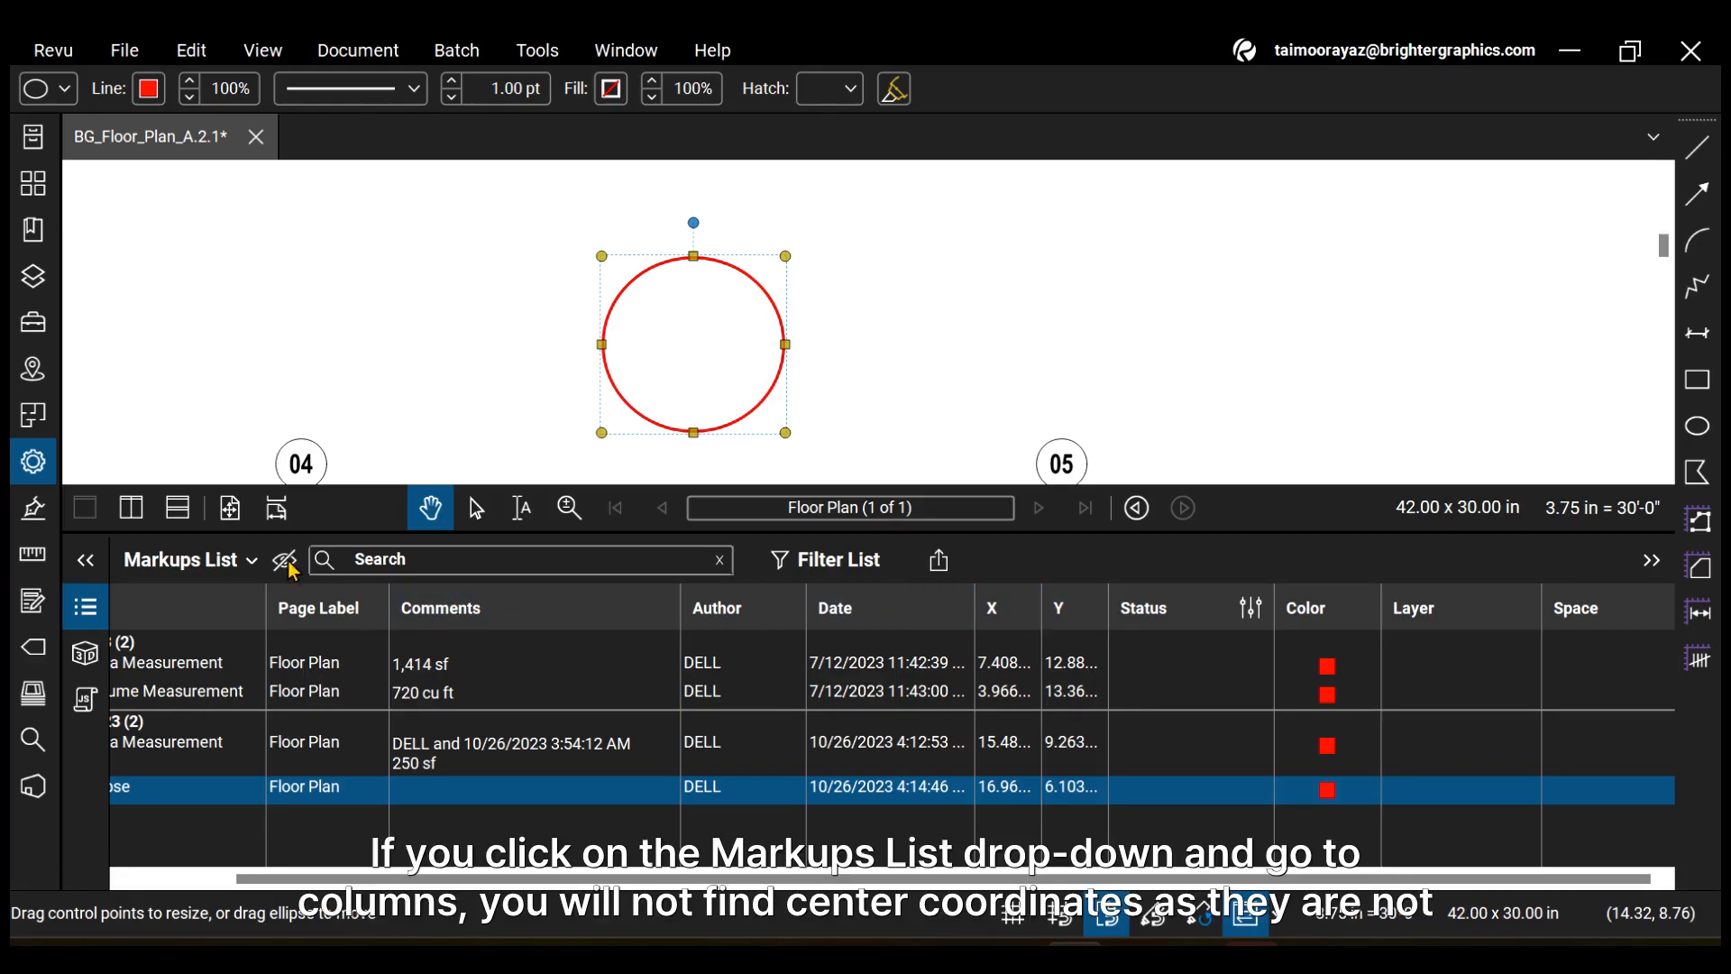
{"action": "left_click", "coordinate": [253, 558]}
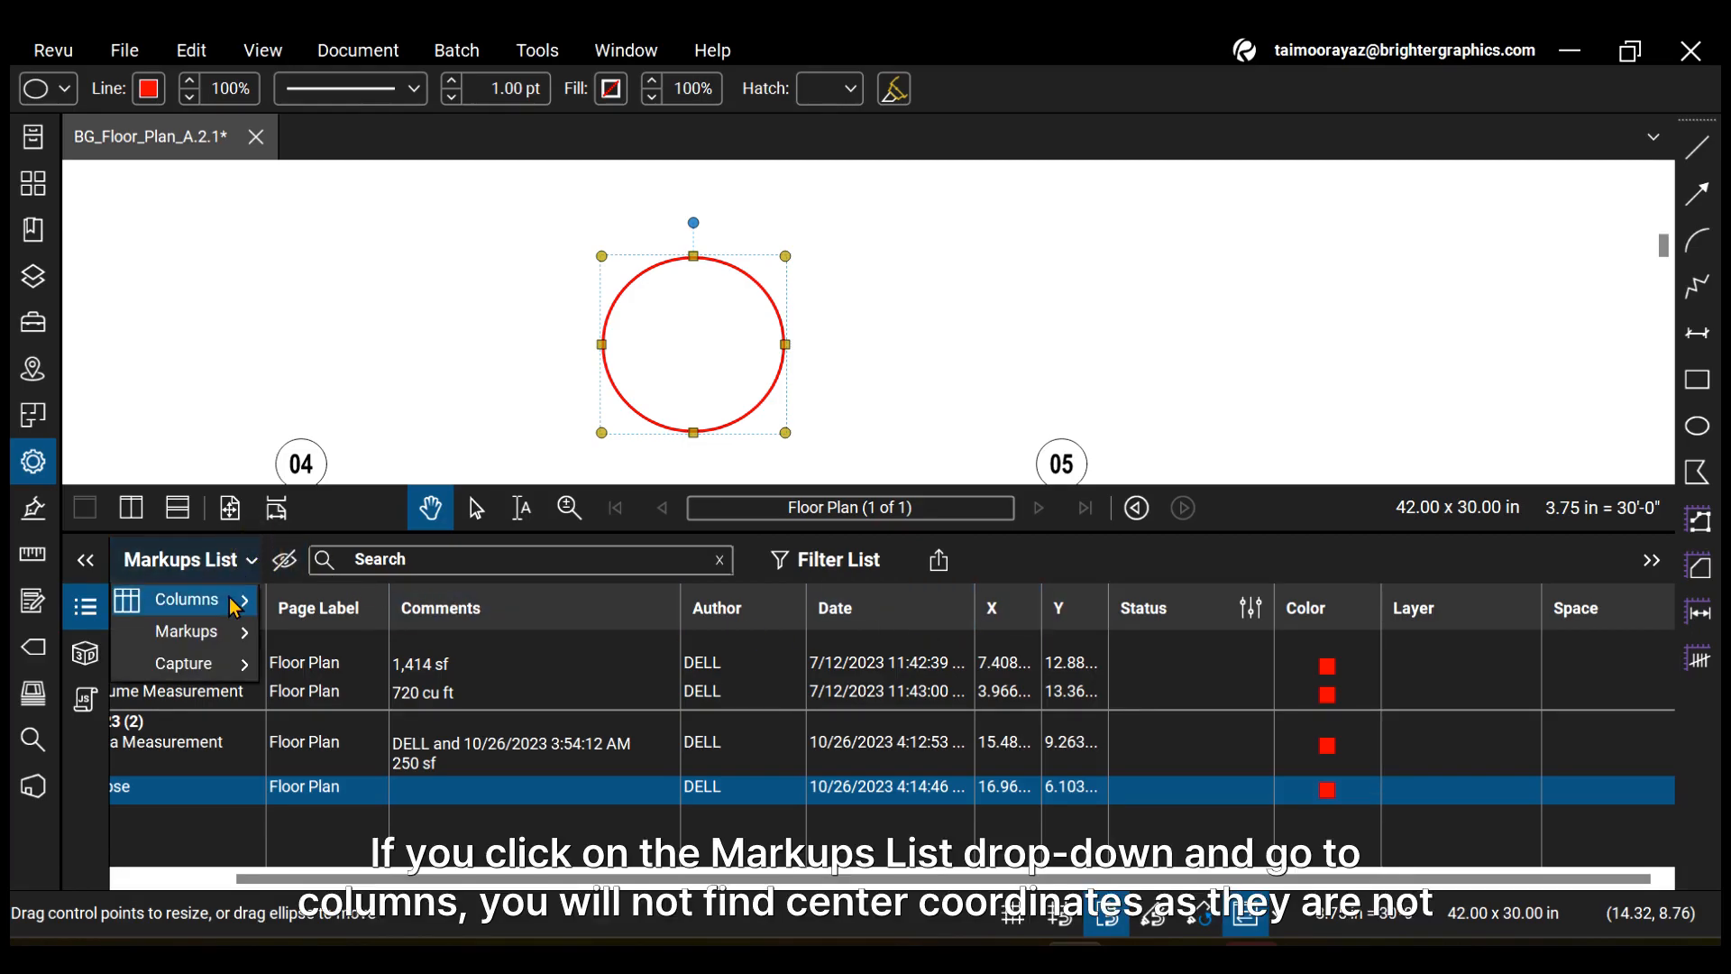
{"action": "mouse_move", "coordinate": [184, 600]}
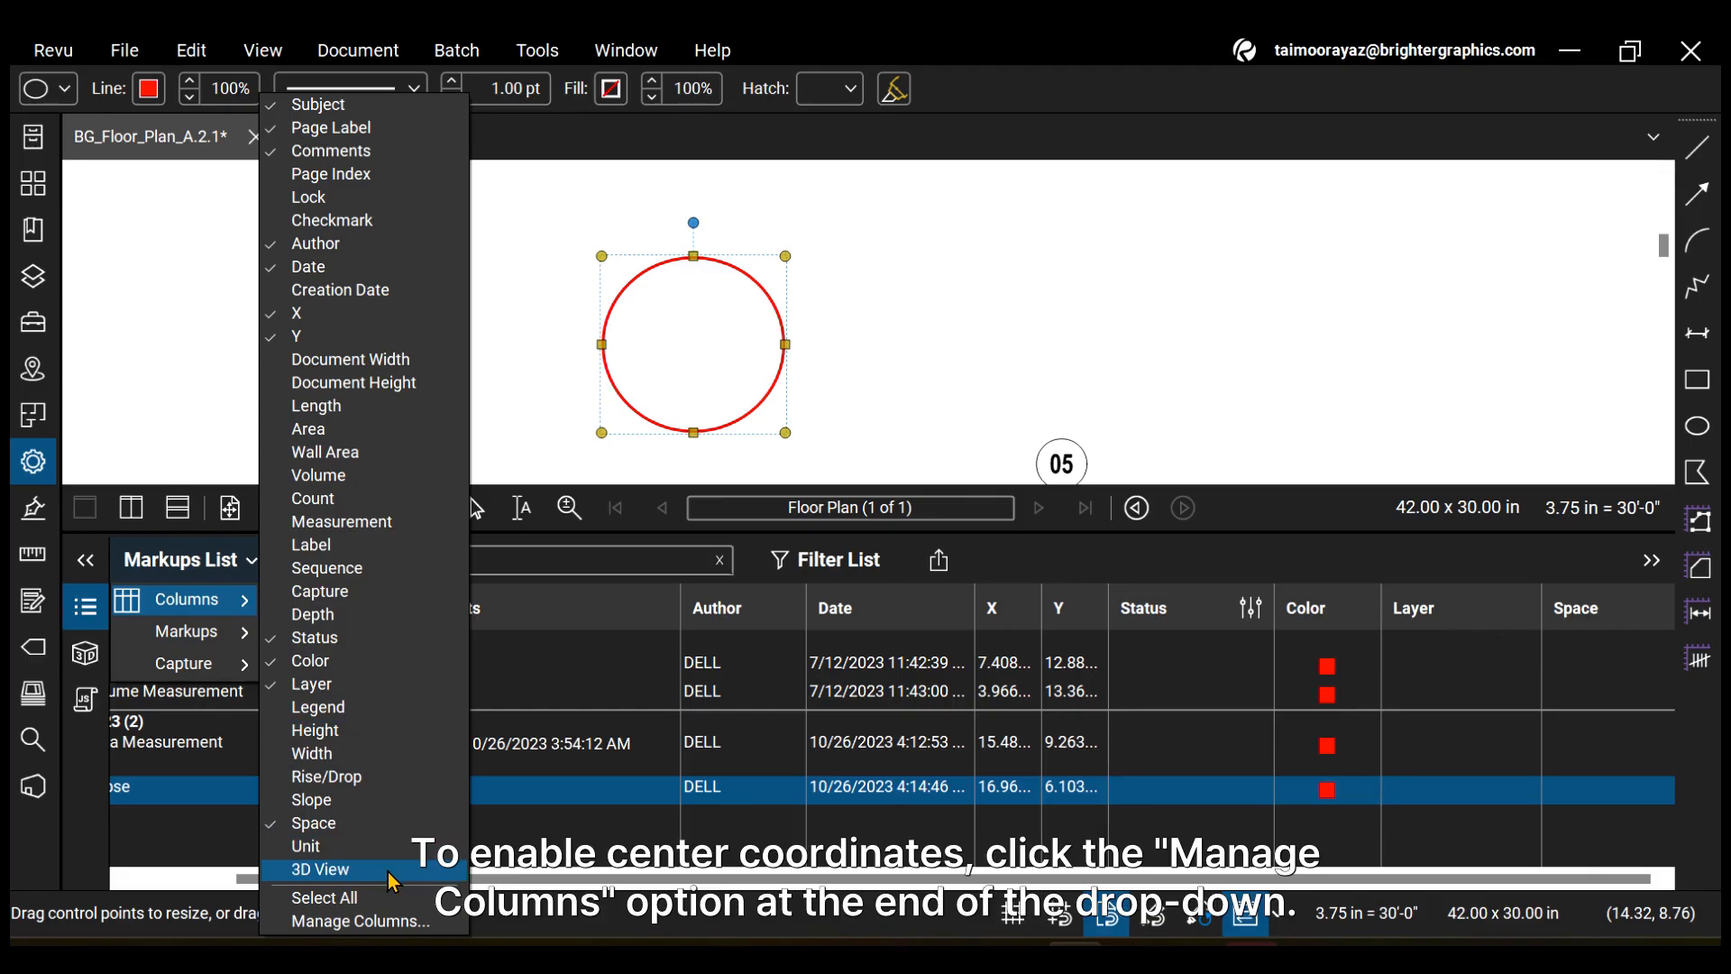
- Enable the X Center and Y Center columns in Manage Columns and confirm
{"action": "left_click", "coordinate": [434, 926]}
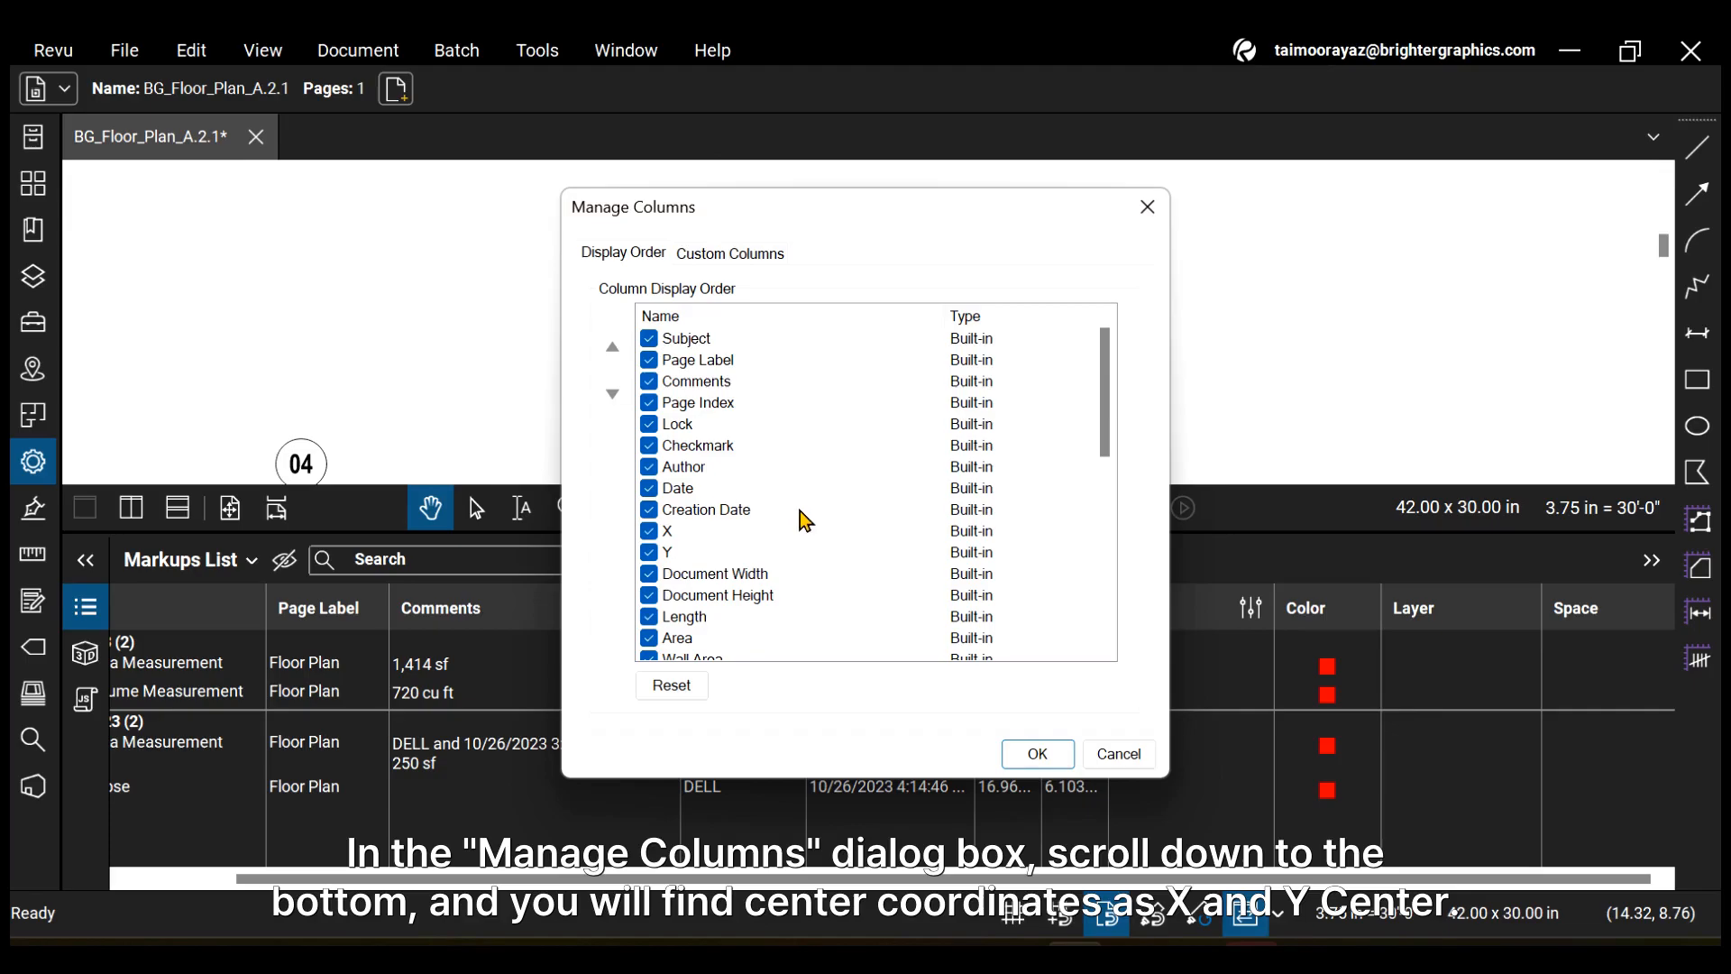
{"action": "scroll", "coordinate": [802, 519], "scroll_direction": "down", "scroll_amount": 2}
{"action": "scroll", "coordinate": [801, 518], "scroll_direction": "down", "scroll_amount": 1}
{"action": "scroll", "coordinate": [802, 517], "scroll_direction": "down", "scroll_amount": 3}
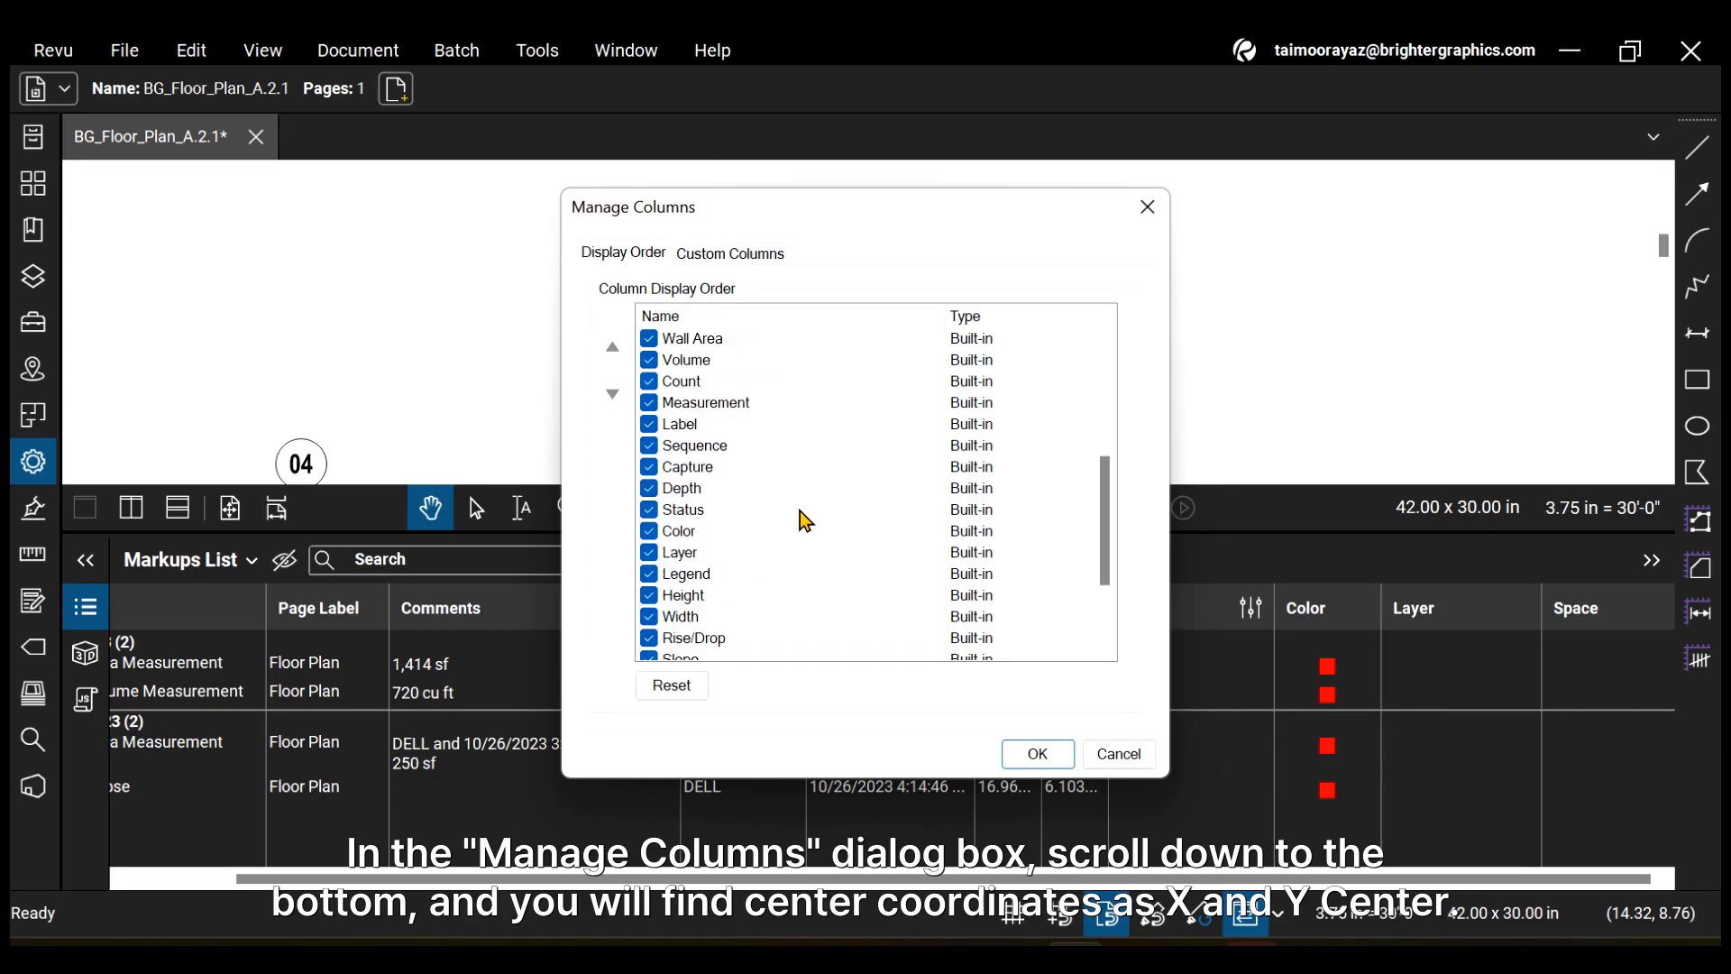
{"action": "scroll", "coordinate": [802, 518], "scroll_direction": "down", "scroll_amount": 3}
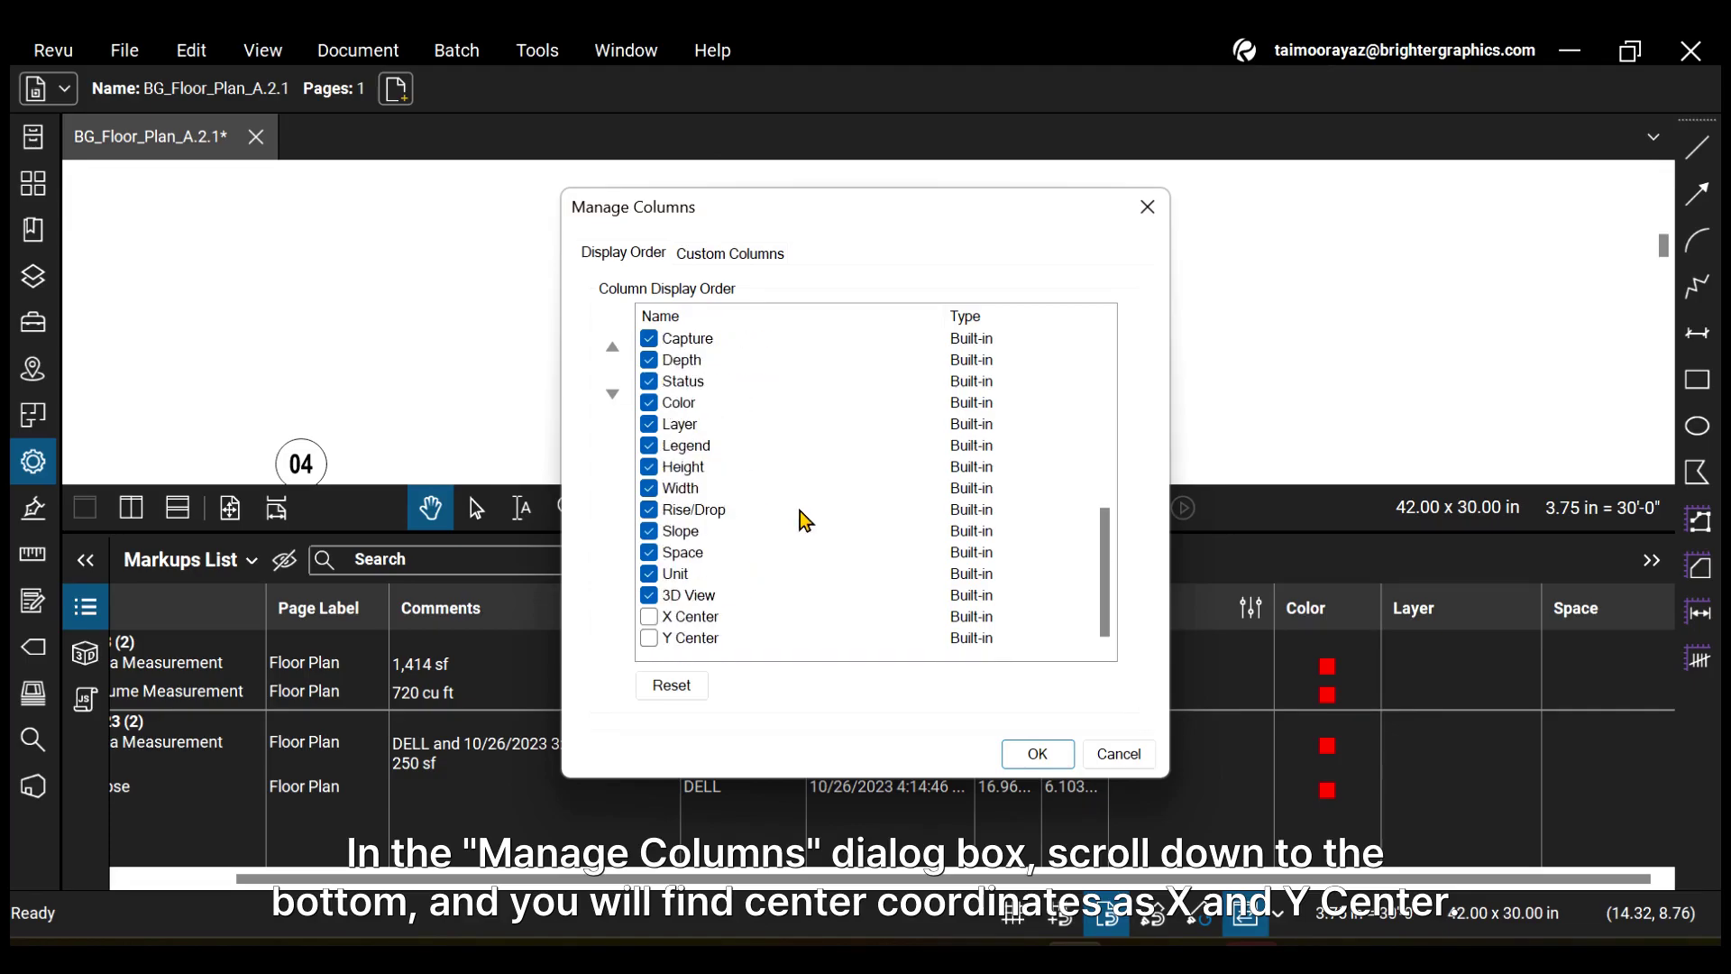
{"action": "left_click", "coordinate": [698, 619]}
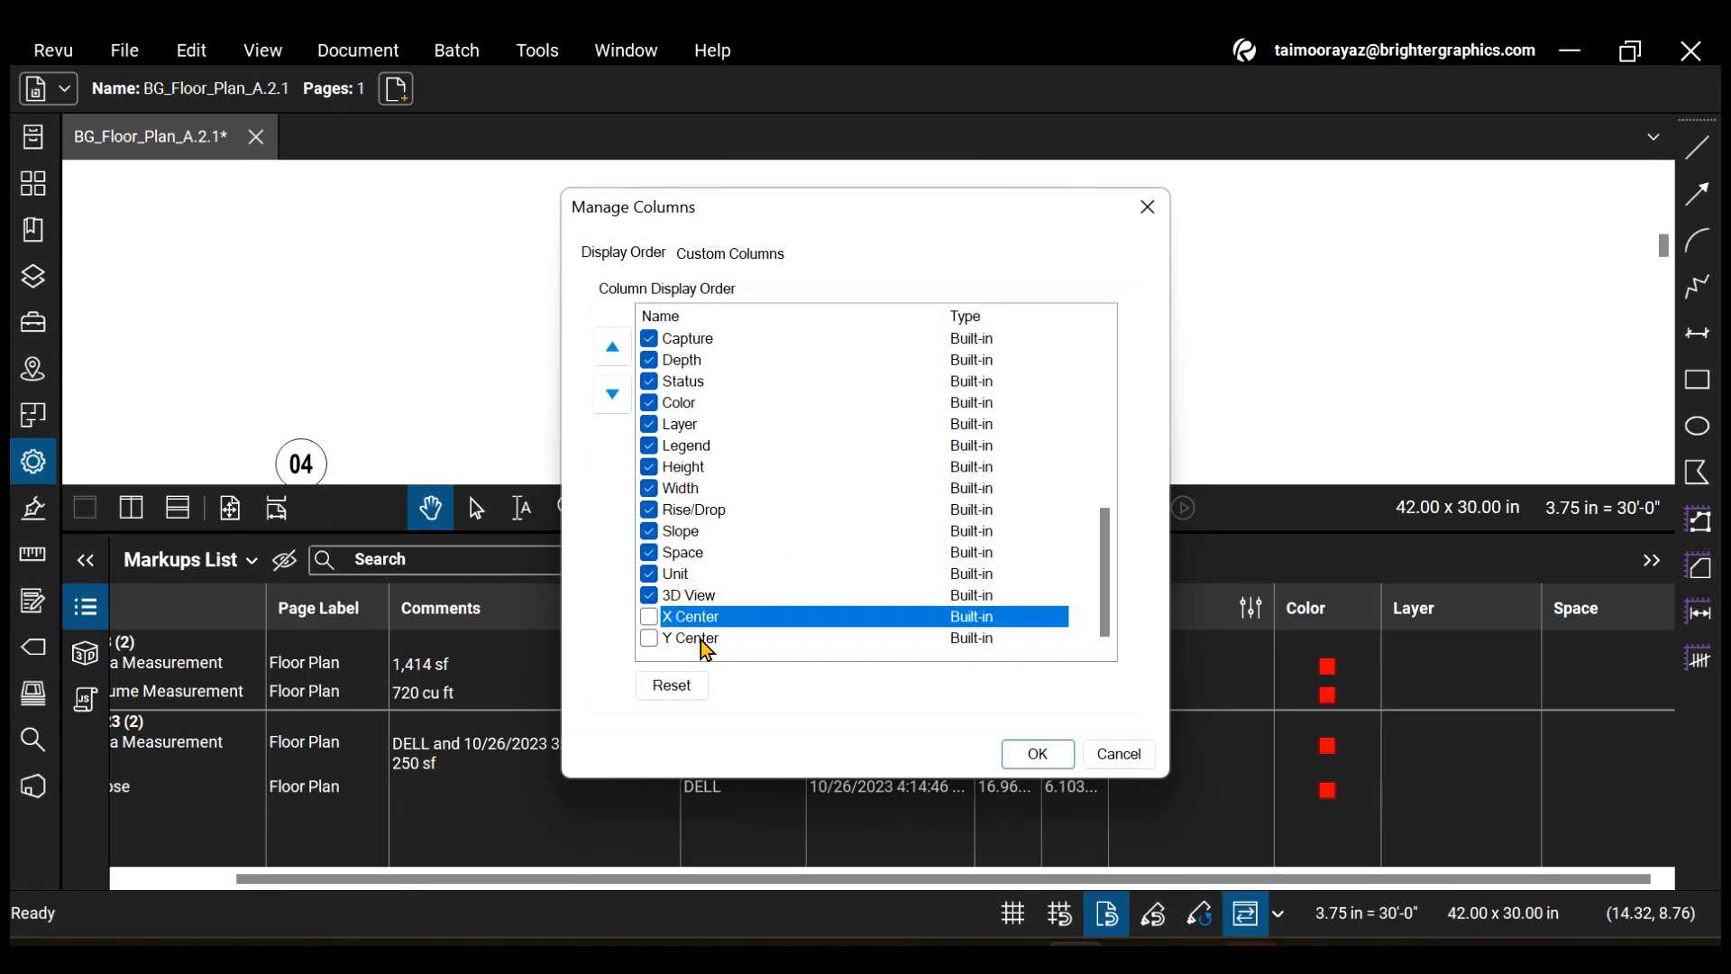
{"action": "left_click", "coordinate": [702, 640]}
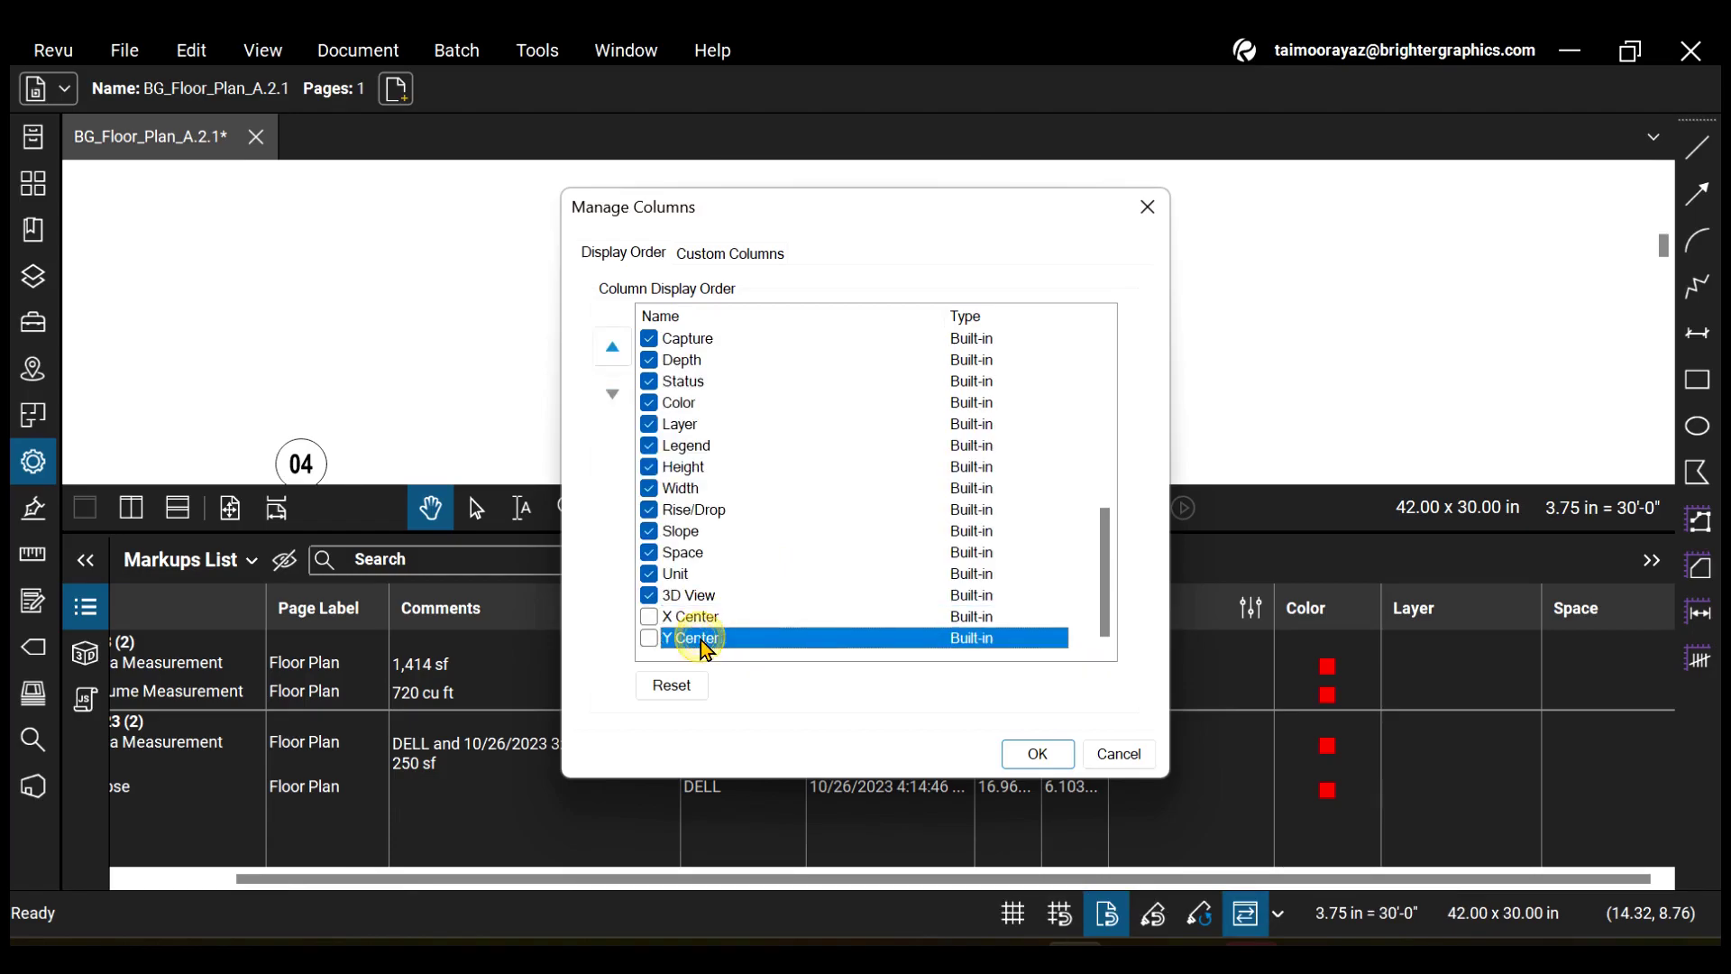
{"action": "left_click", "coordinate": [649, 617]}
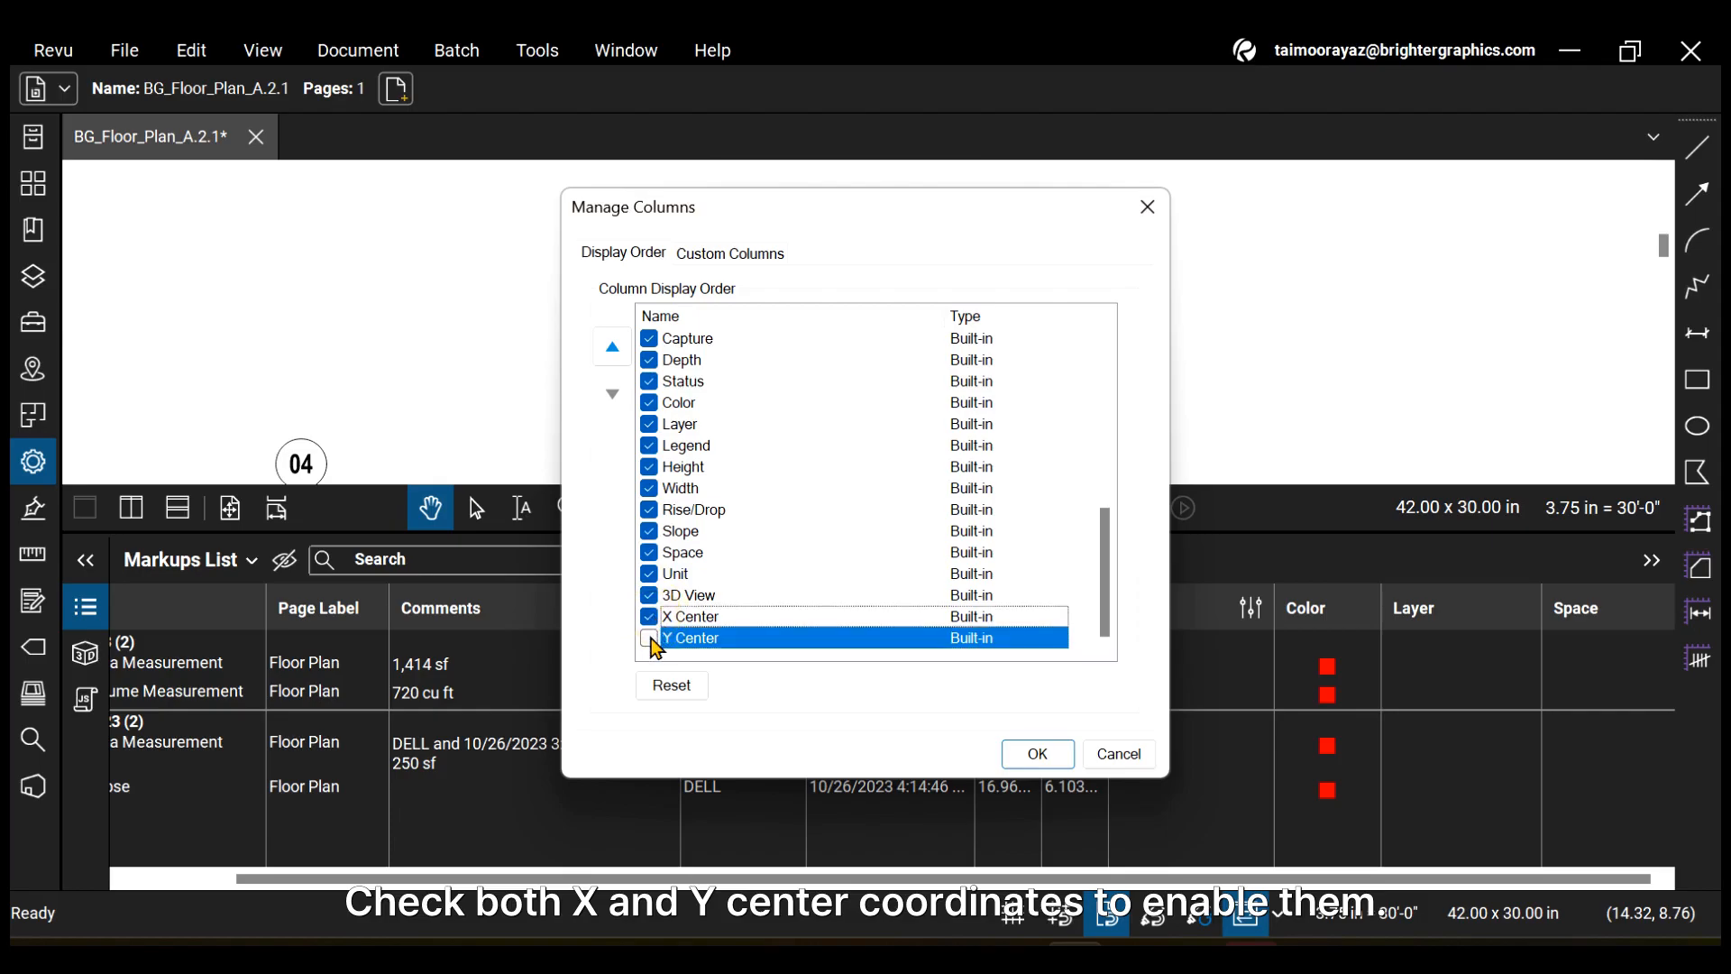
{"action": "left_click", "coordinate": [649, 639]}
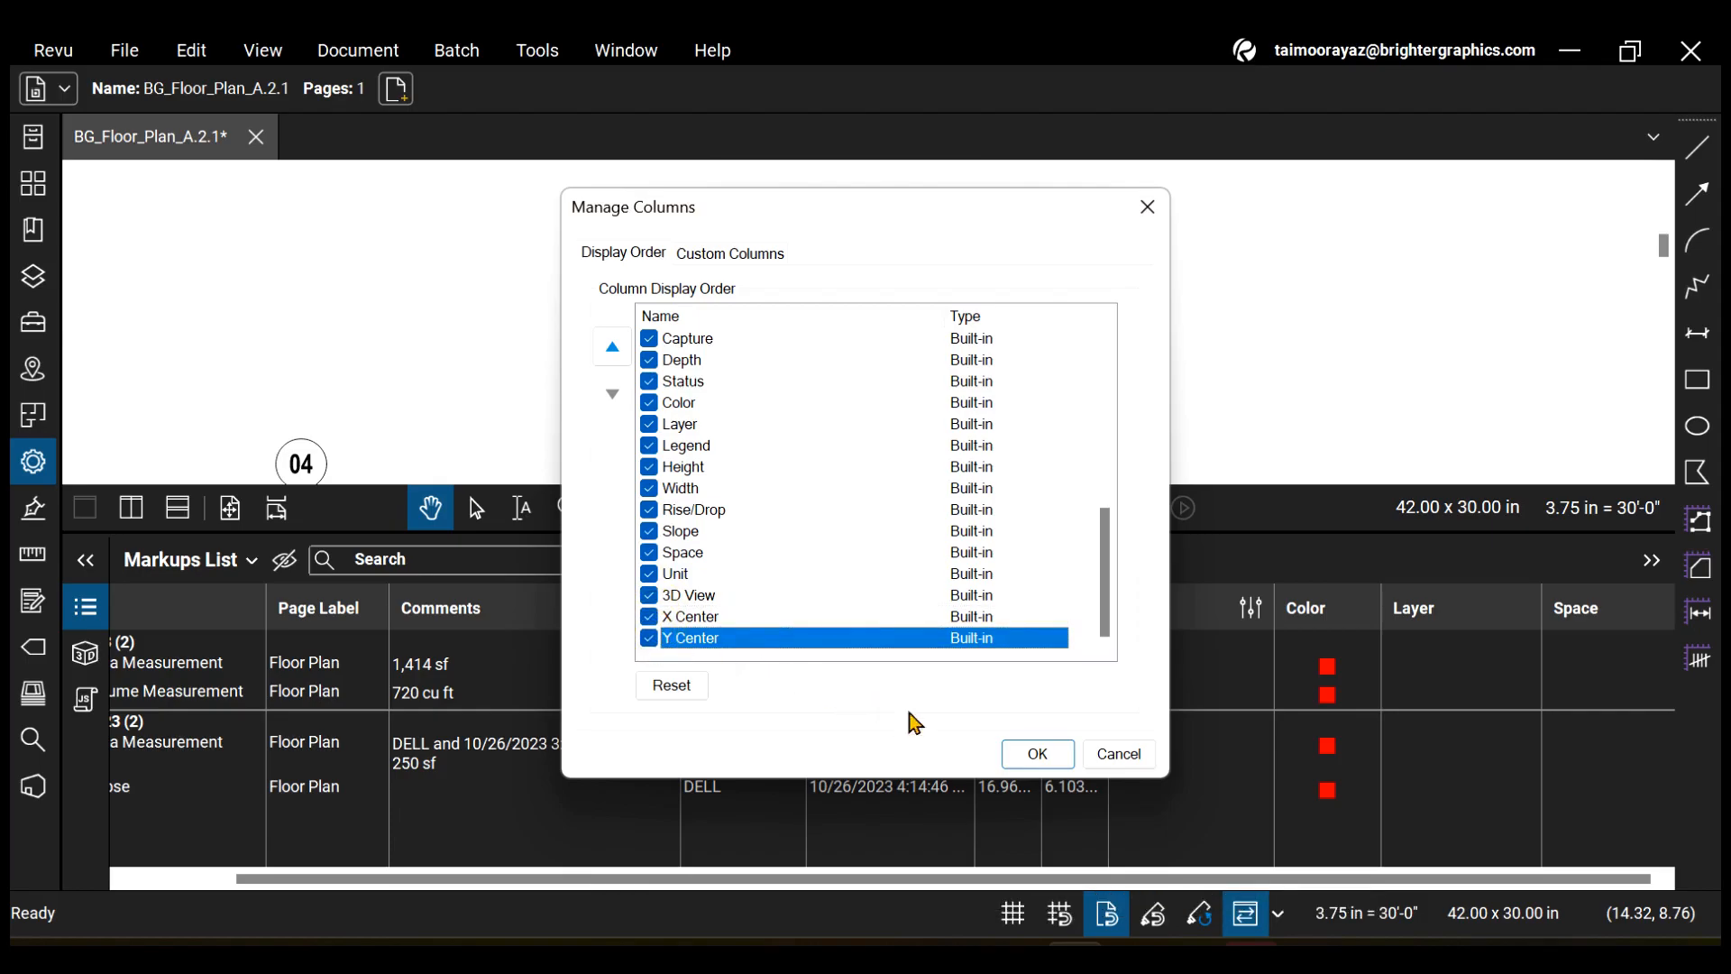
{"action": "left_click", "coordinate": [1038, 753]}
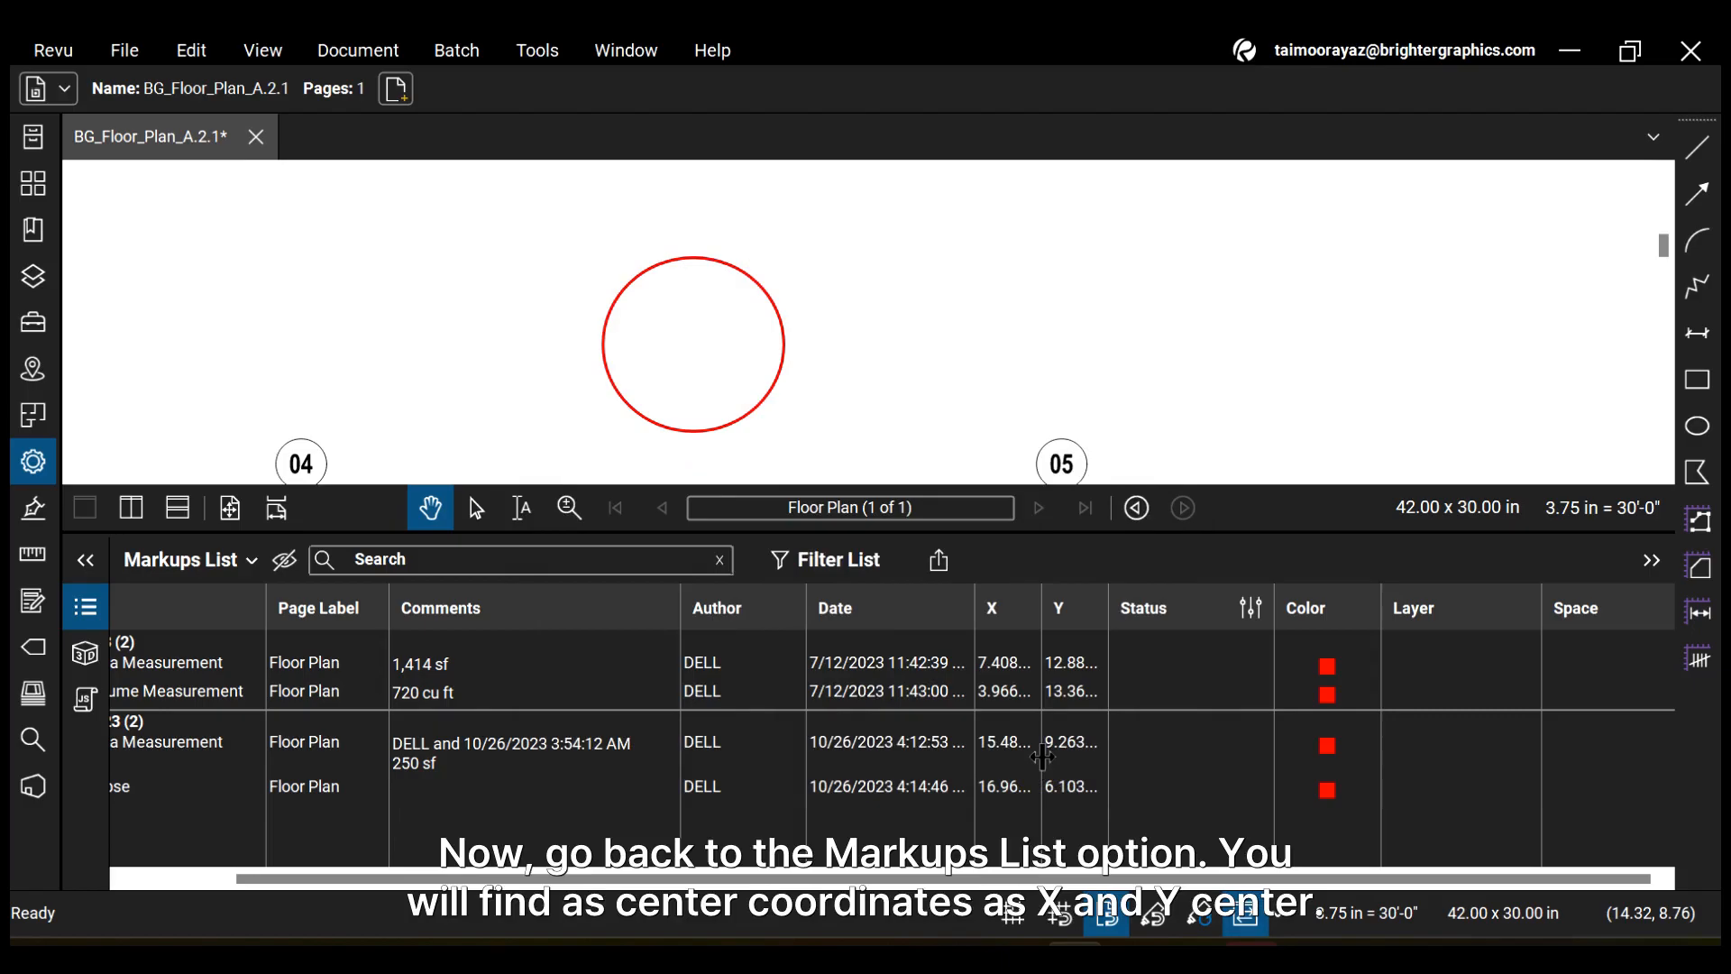
- Show the X Center and Y Center columns via the Markups List Columns menu
{"action": "left_click", "coordinate": [190, 558]}
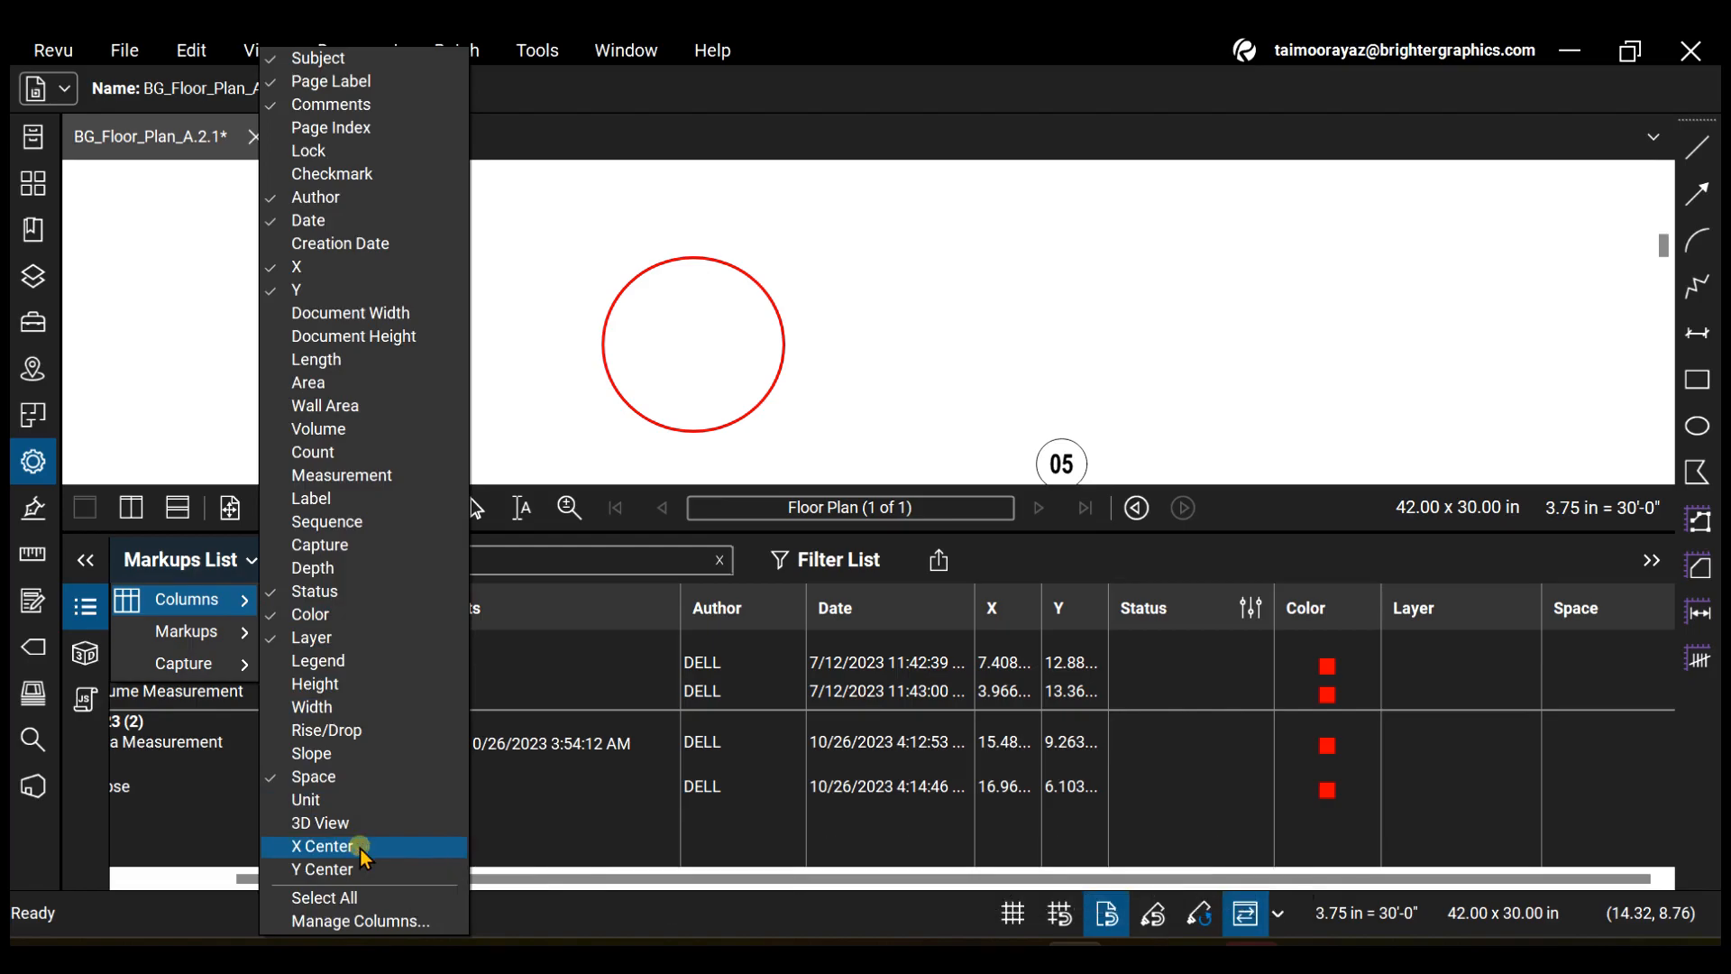
{"action": "left_click", "coordinate": [359, 848]}
{"action": "left_click", "coordinate": [379, 870]}
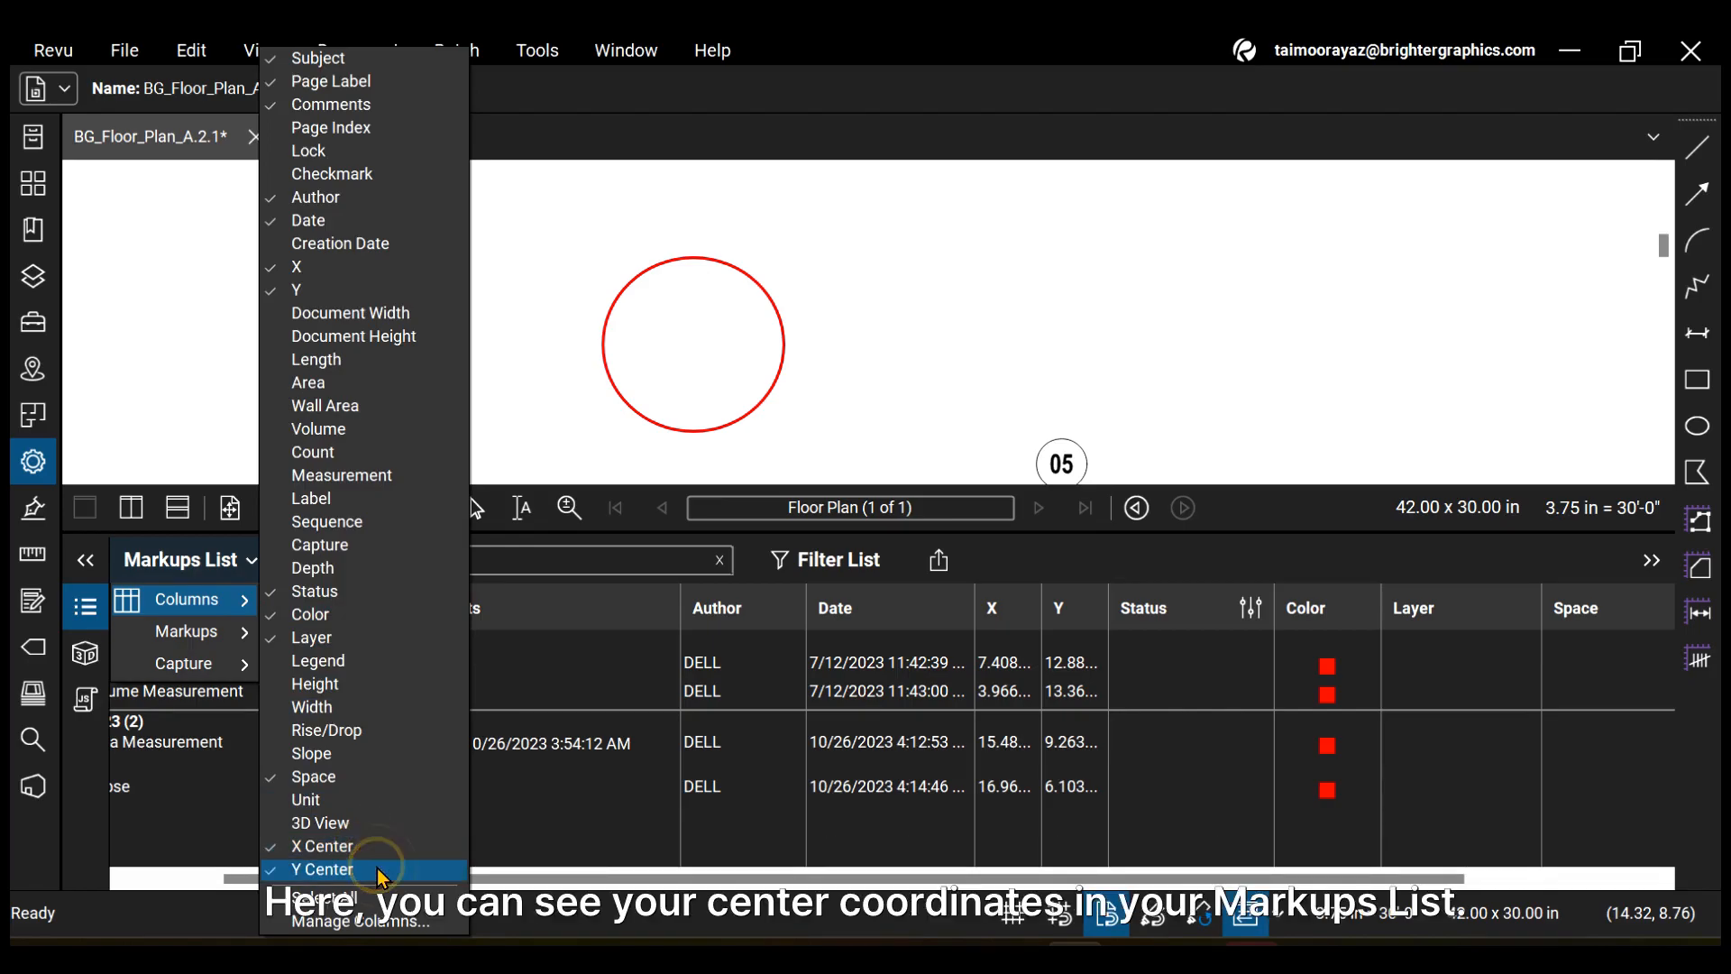
{"action": "left_click", "coordinate": [207, 581]}
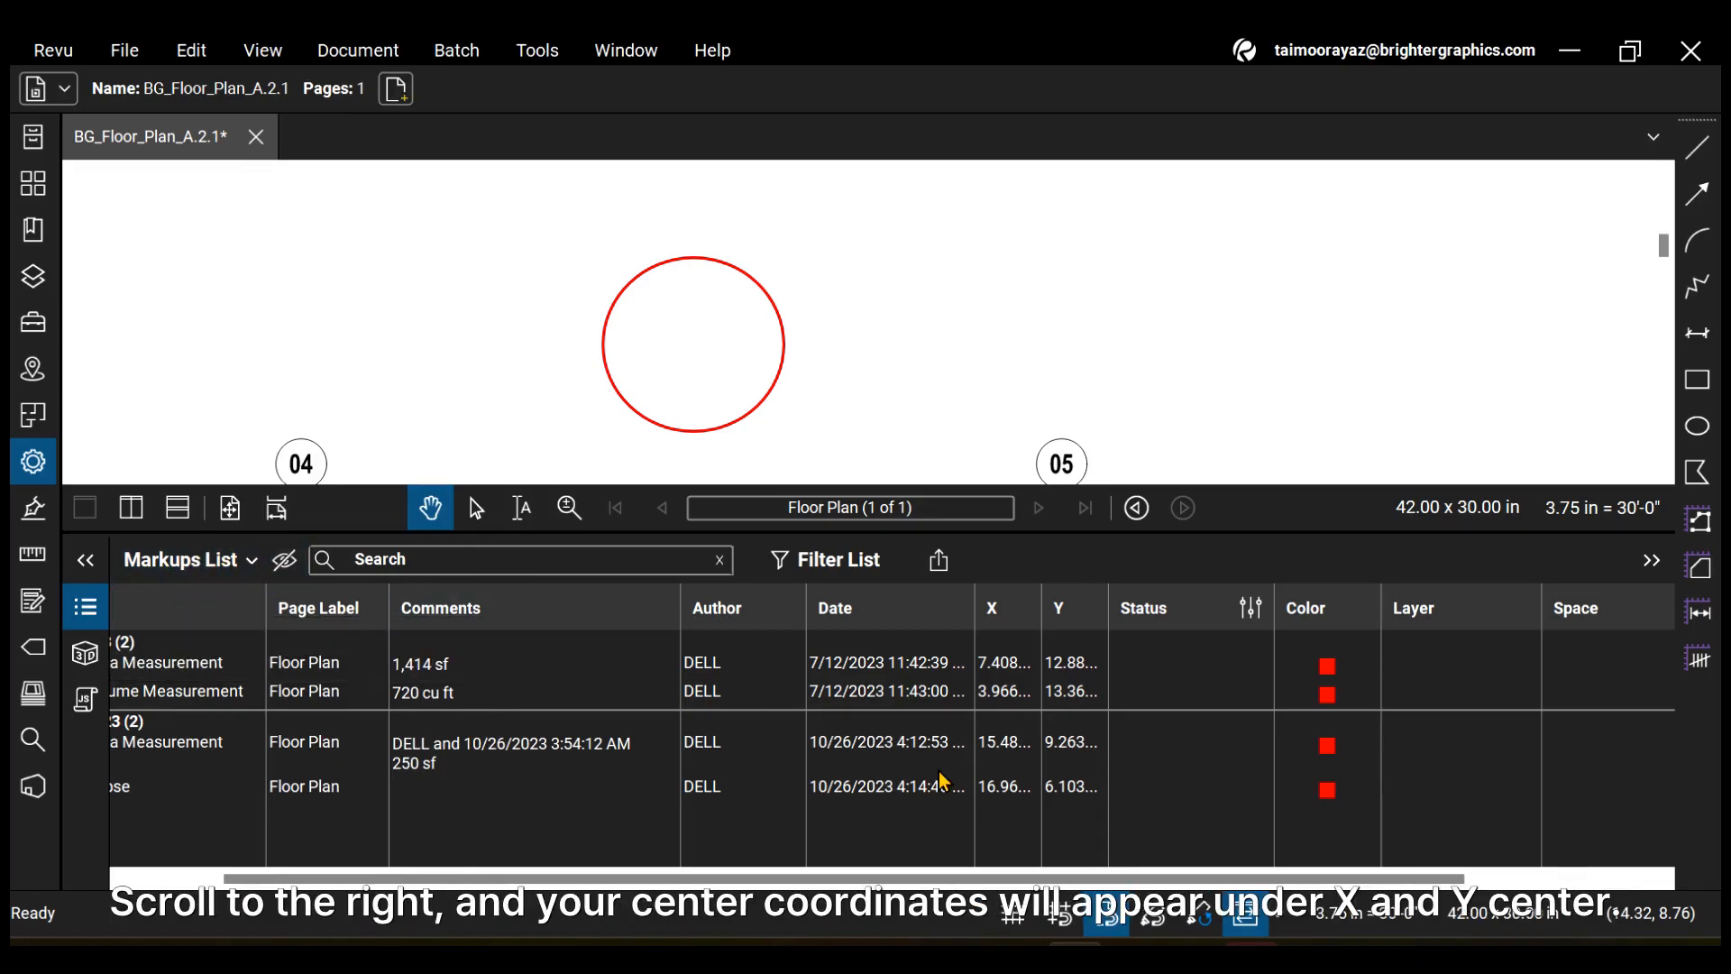
{"action": "left_click_drag", "start_coordinate": [1079, 880], "coordinate": [1291, 889]}
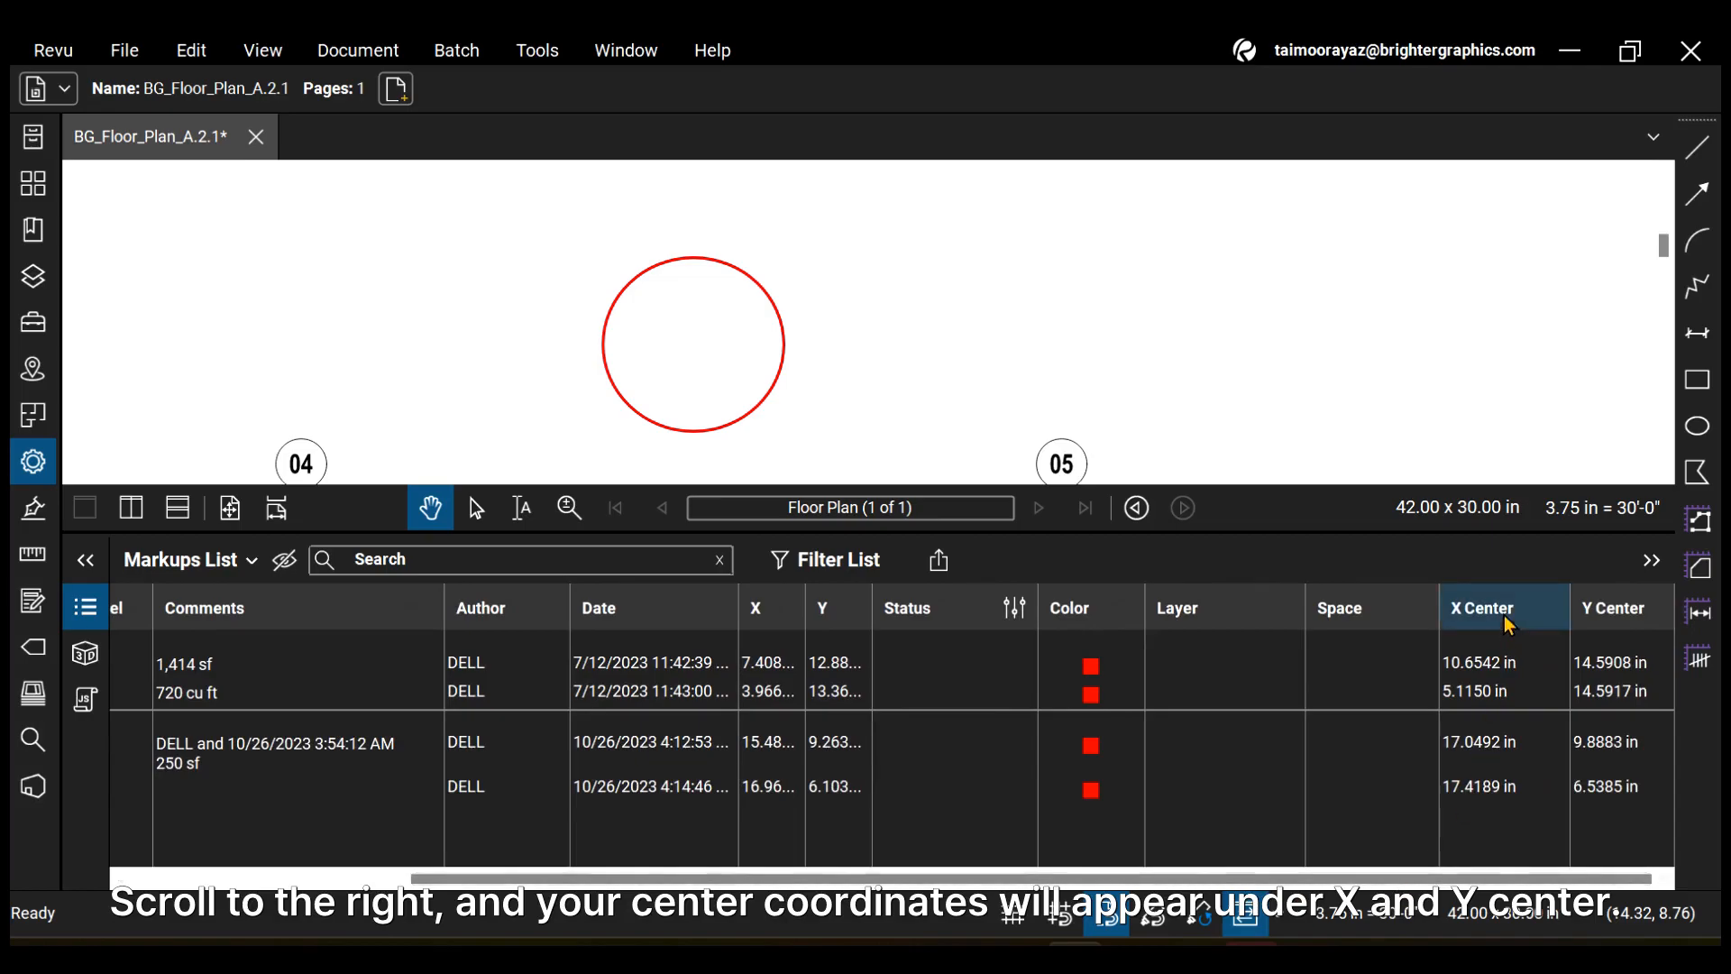
- With the red circle selected, reorder the Markups List so X Center and Y Center sit right after X and Y
{"action": "left_click", "coordinate": [783, 363]}
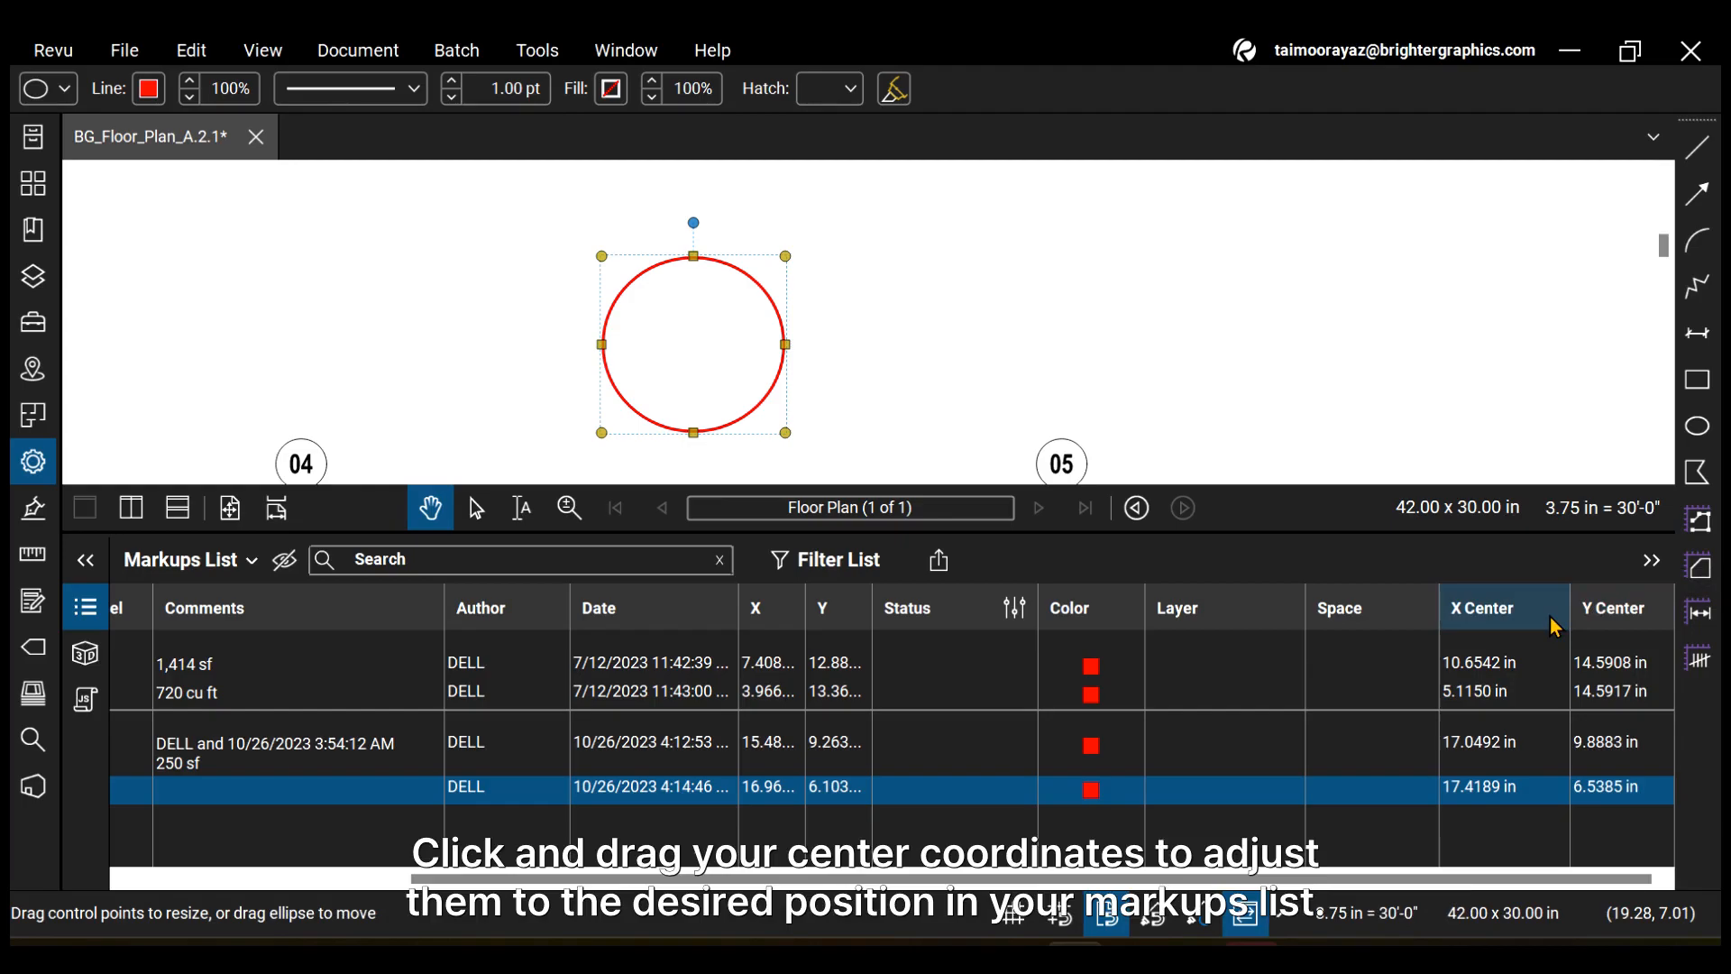
{"action": "left_click_drag", "start_coordinate": [1552, 615], "coordinate": [1158, 622]}
{"action": "left_click_drag", "start_coordinate": [1614, 609], "coordinate": [1296, 616]}
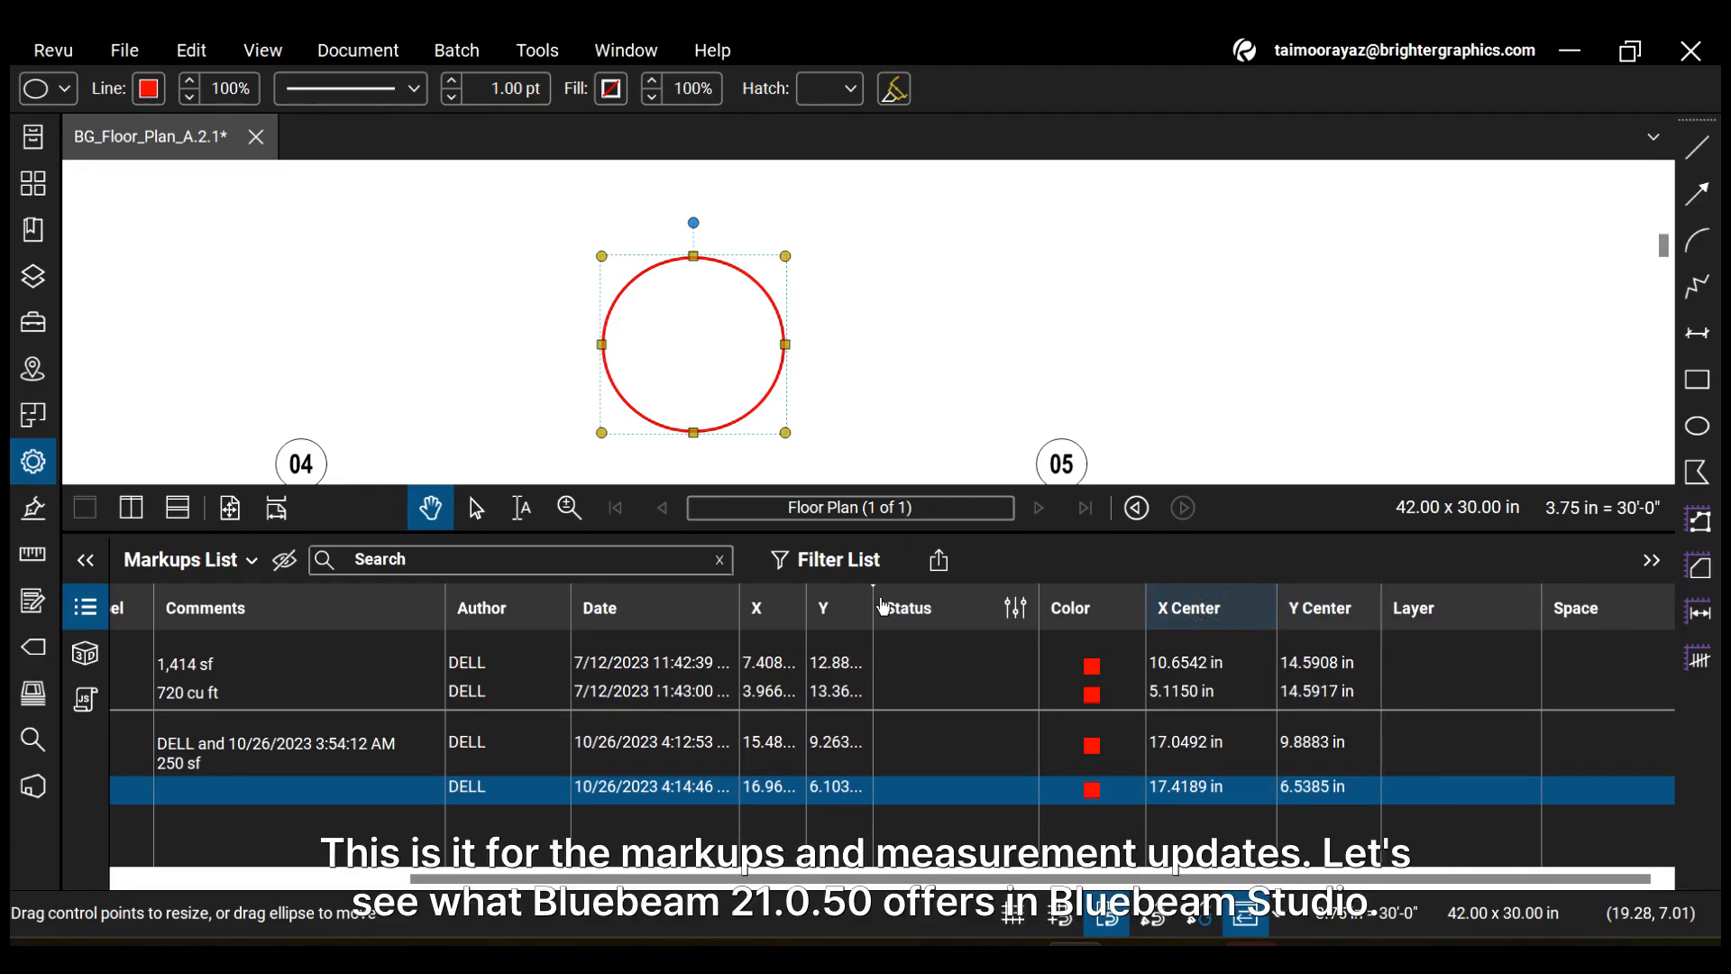
{"action": "left_click_drag", "start_coordinate": [882, 598], "coordinate": [881, 599]}
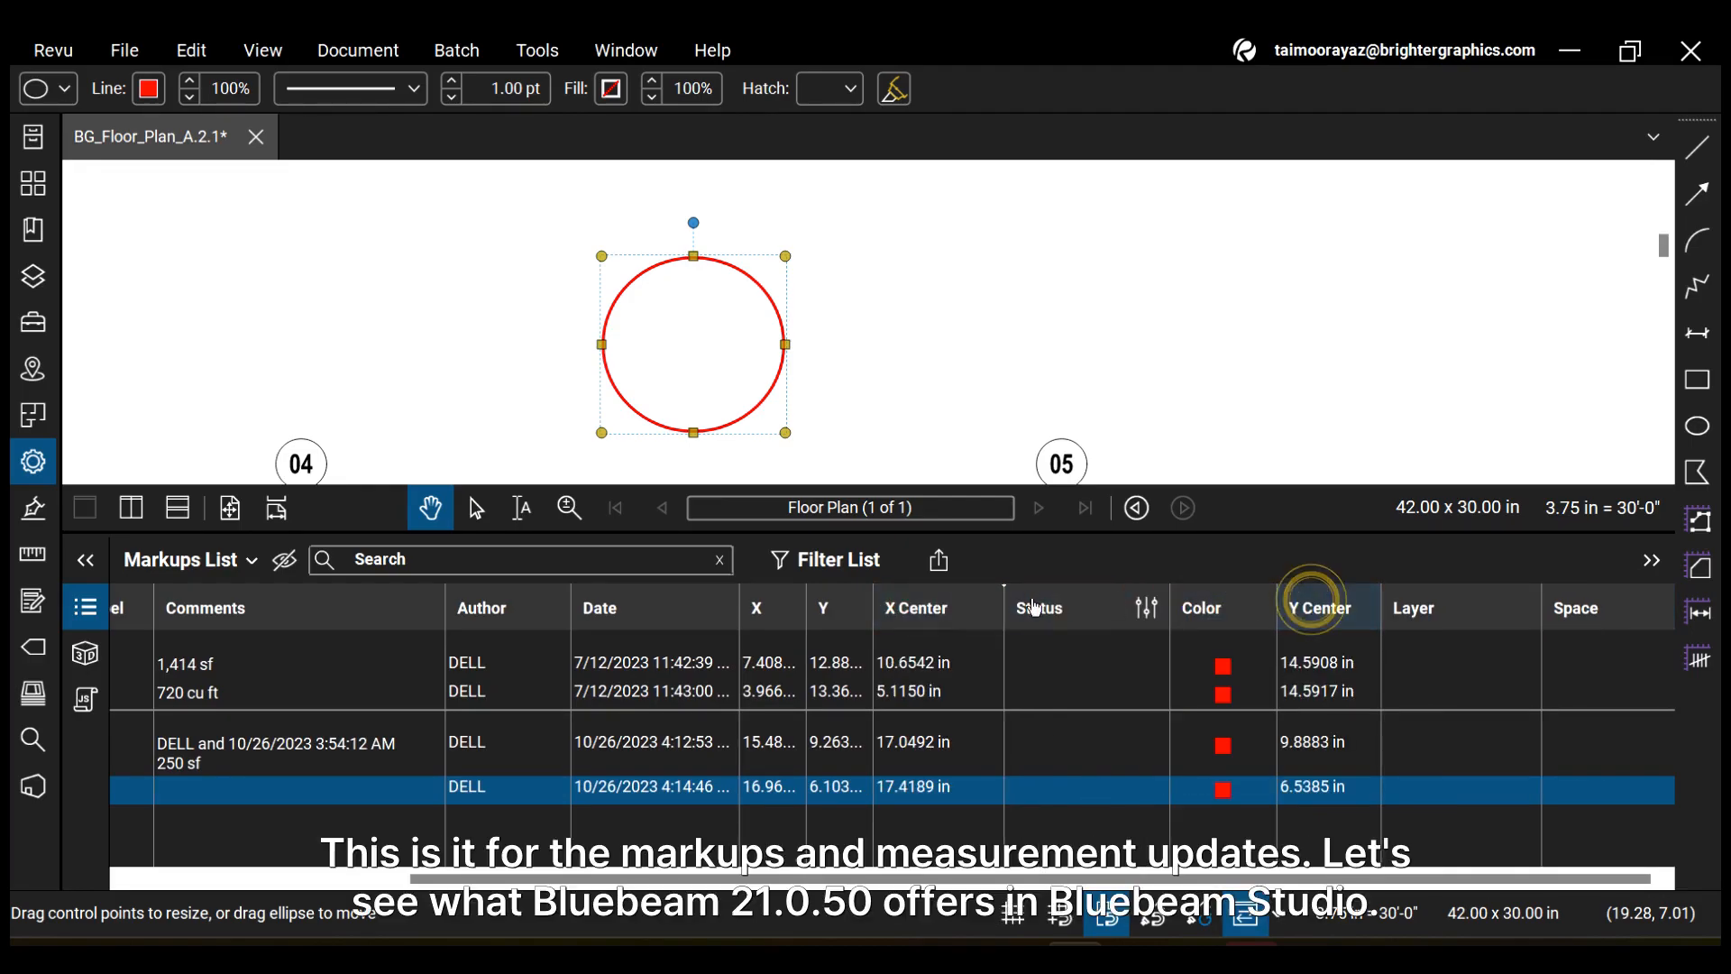
{"action": "left_click_drag", "start_coordinate": [1318, 606], "coordinate": [1038, 610]}
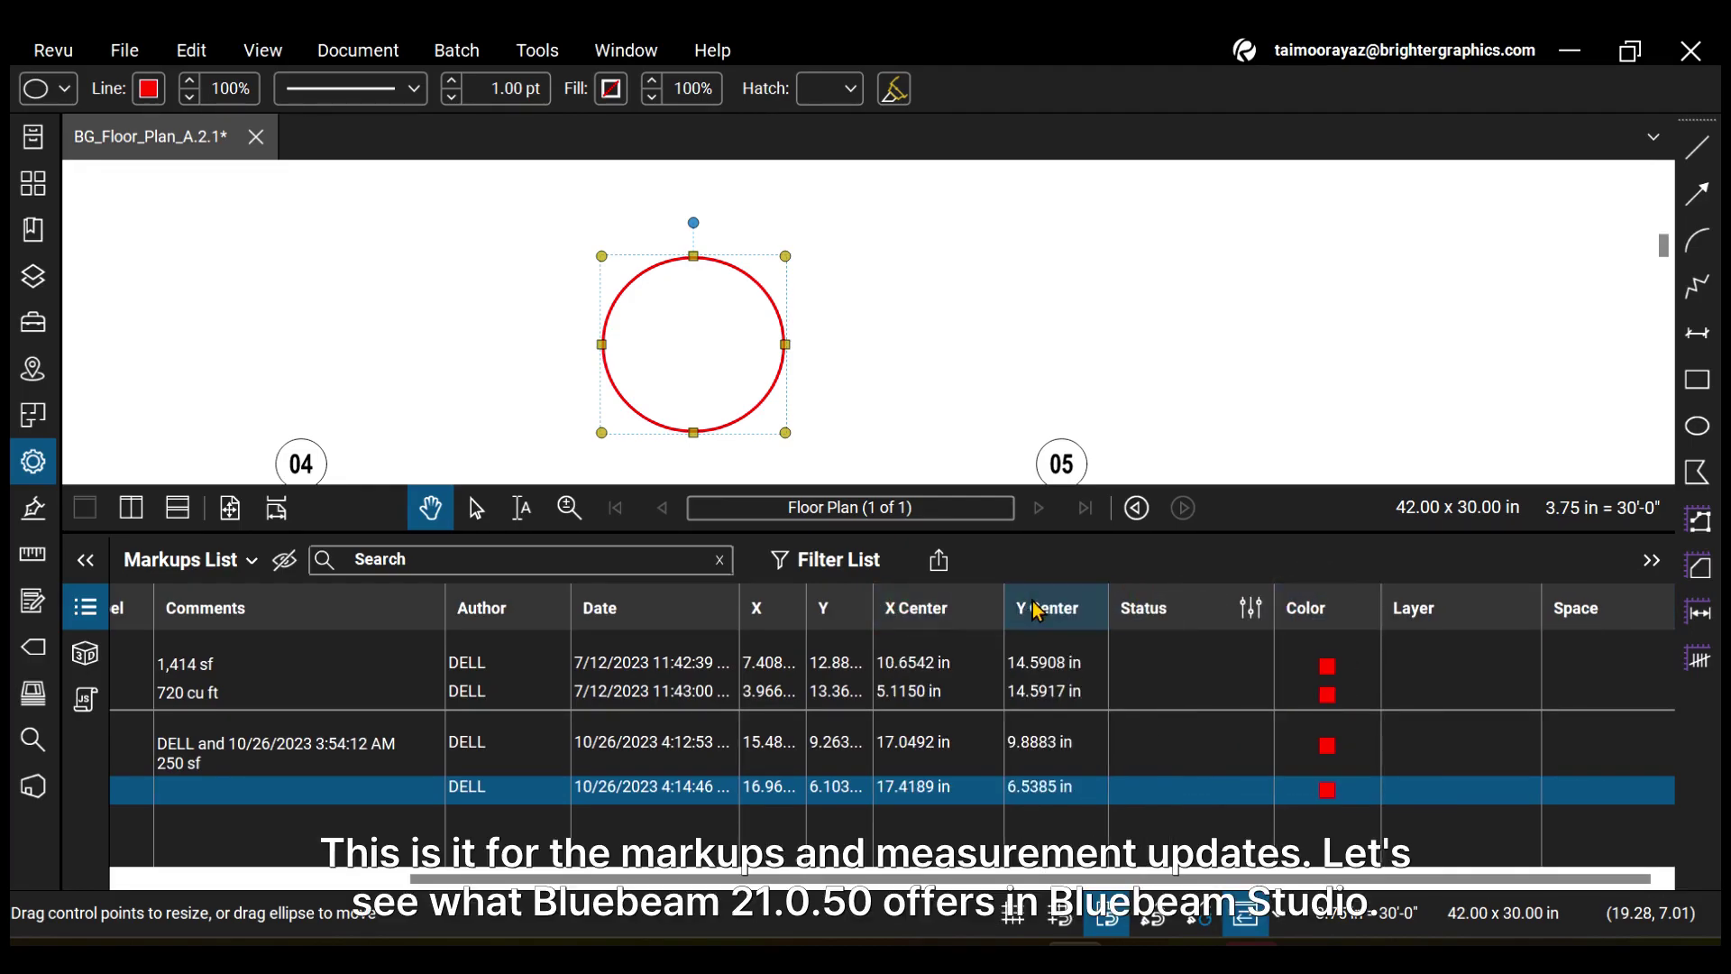
{"action": "left_click", "coordinate": [86, 608]}
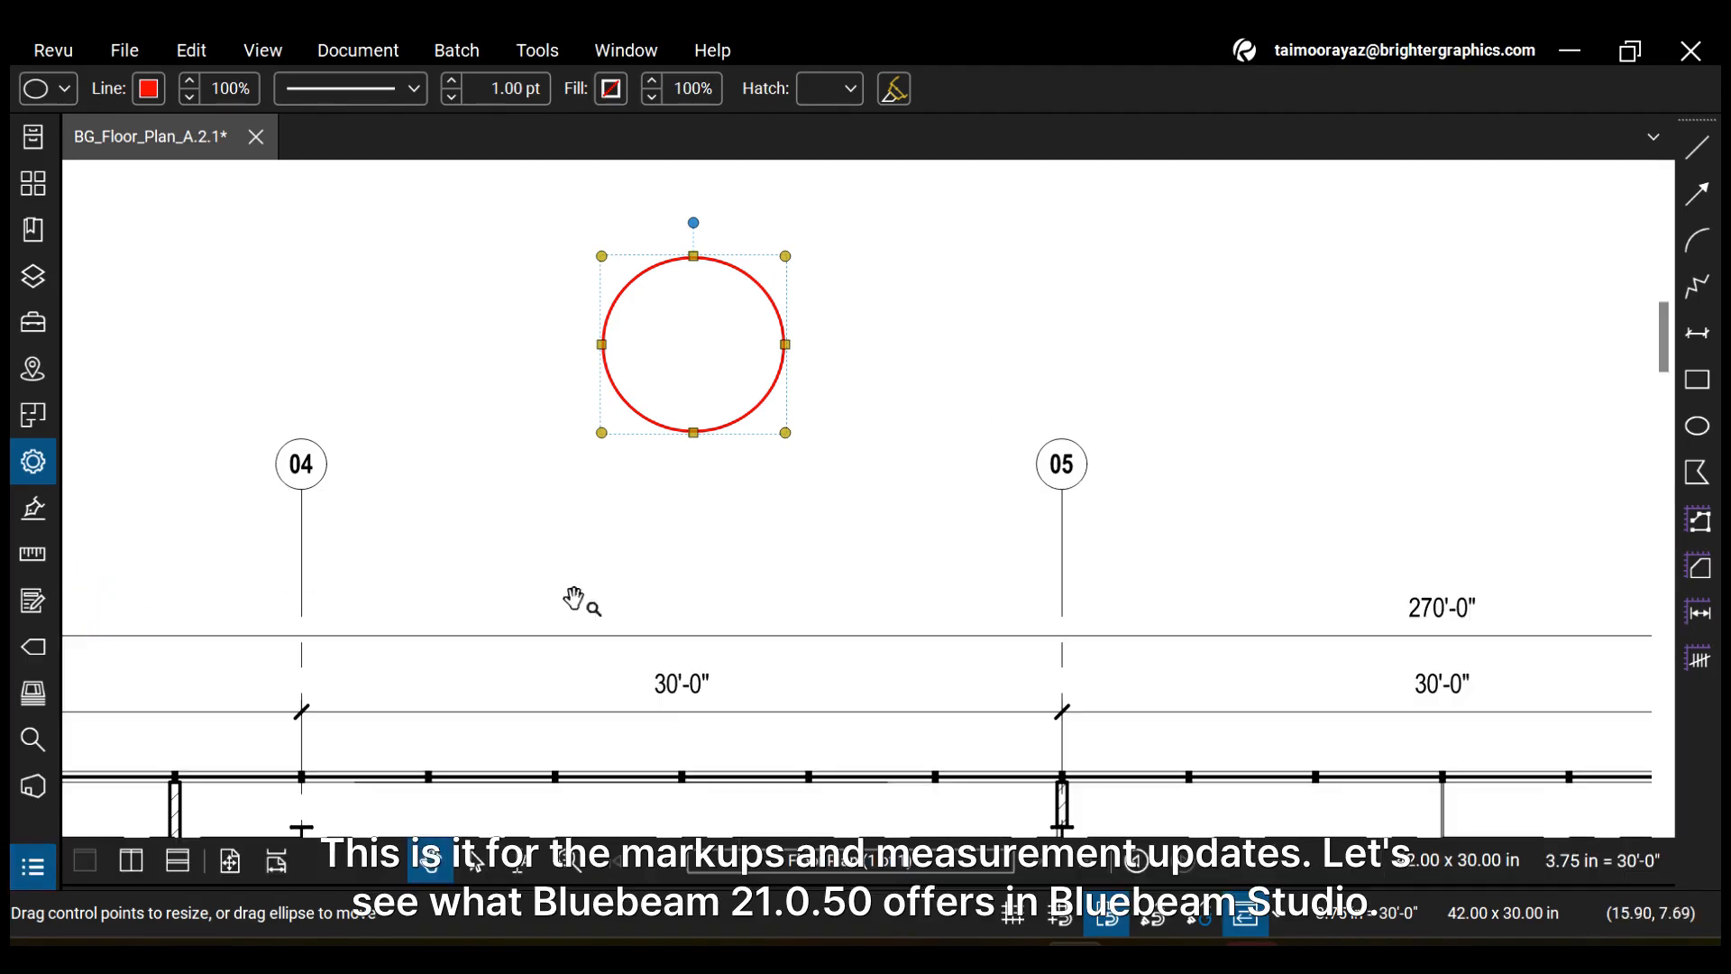